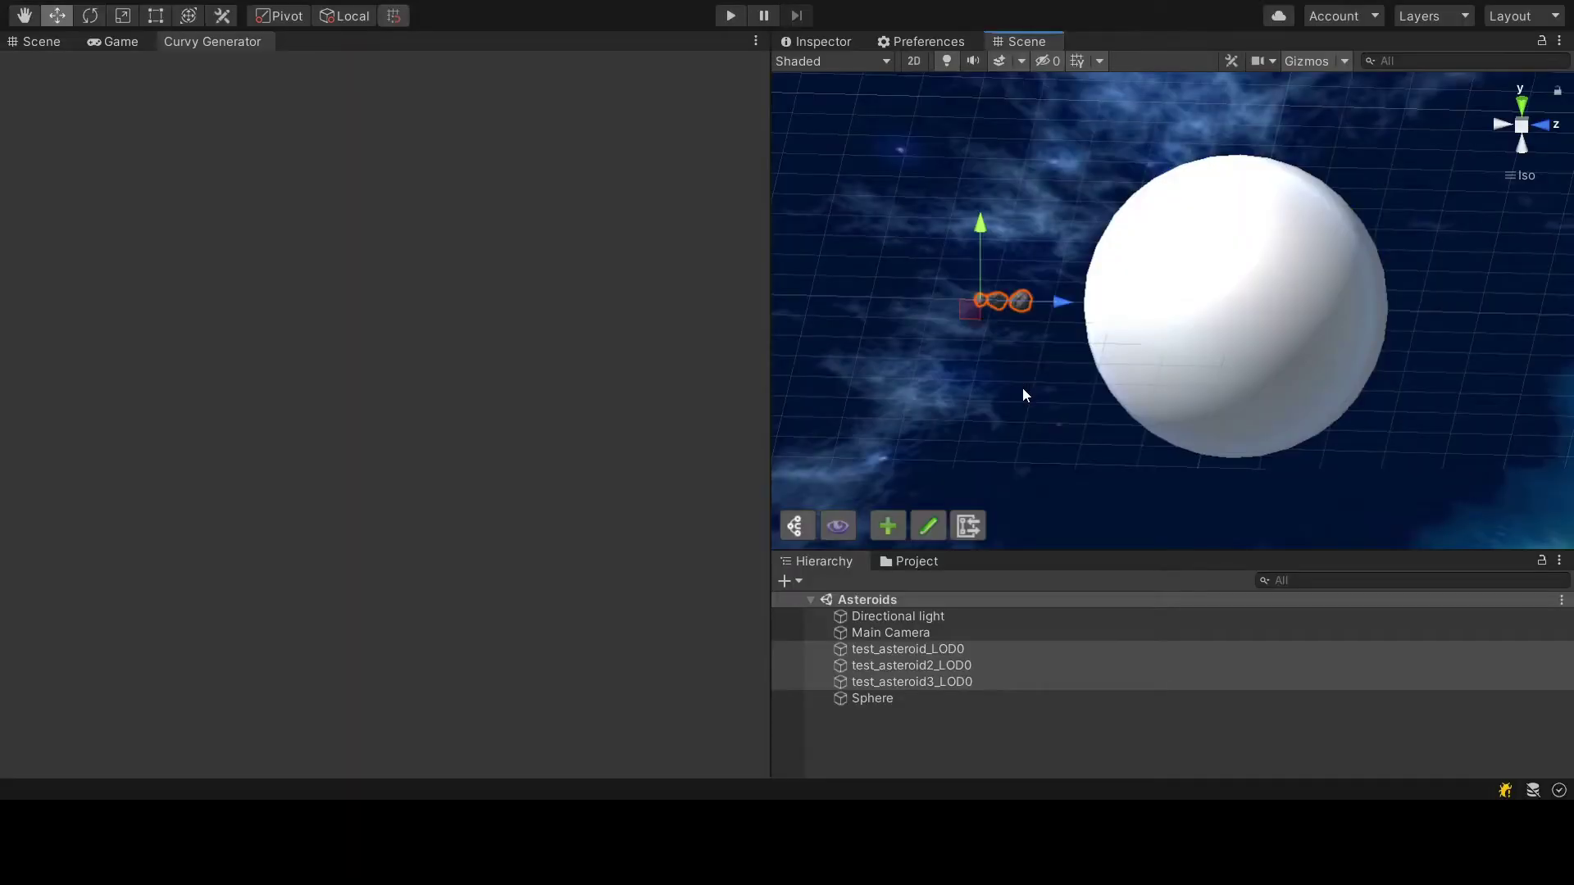
Examine the three asteroid objects beside the sphere and the properties of test_asteroid3_LOD0
scroll(1021, 387, up, 3)
scroll(1021, 387, down, 3)
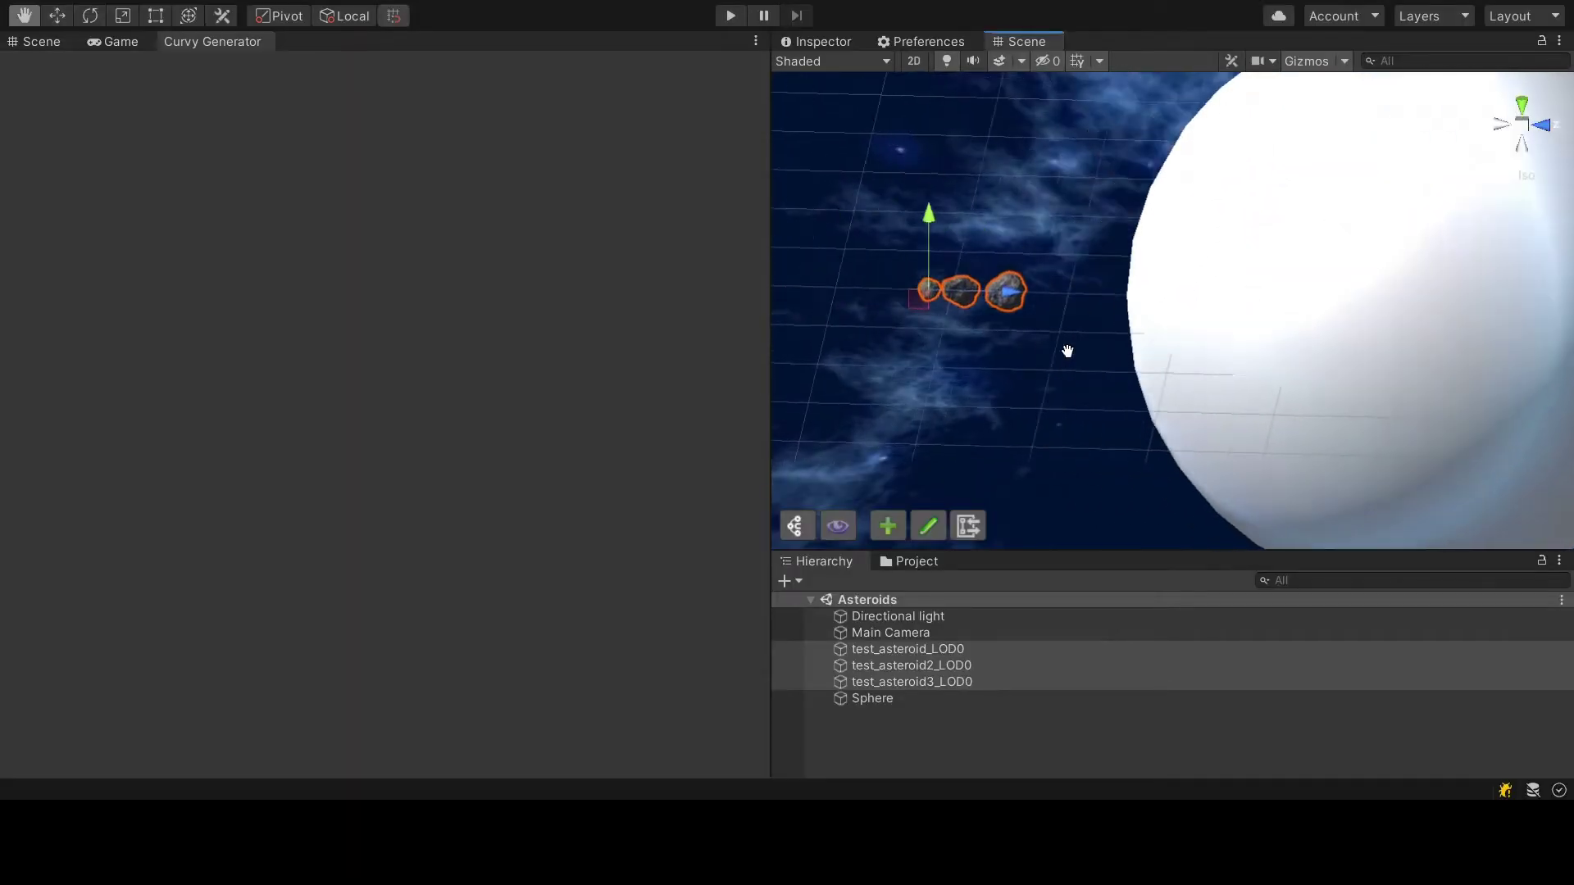
scroll(976, 372, up, 2)
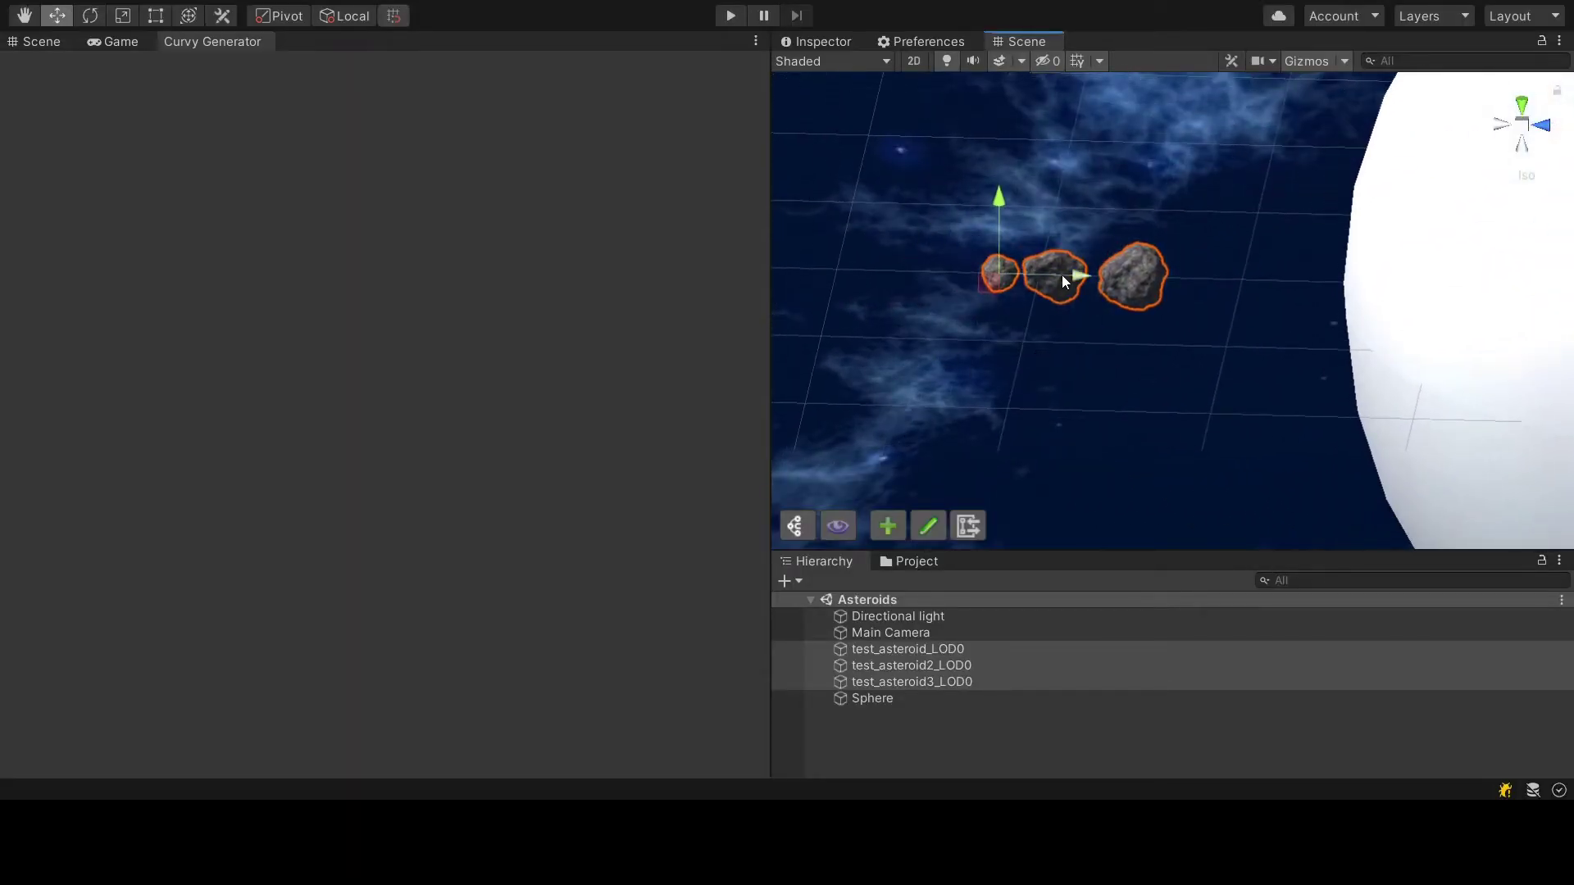
click(1122, 273)
click(844, 42)
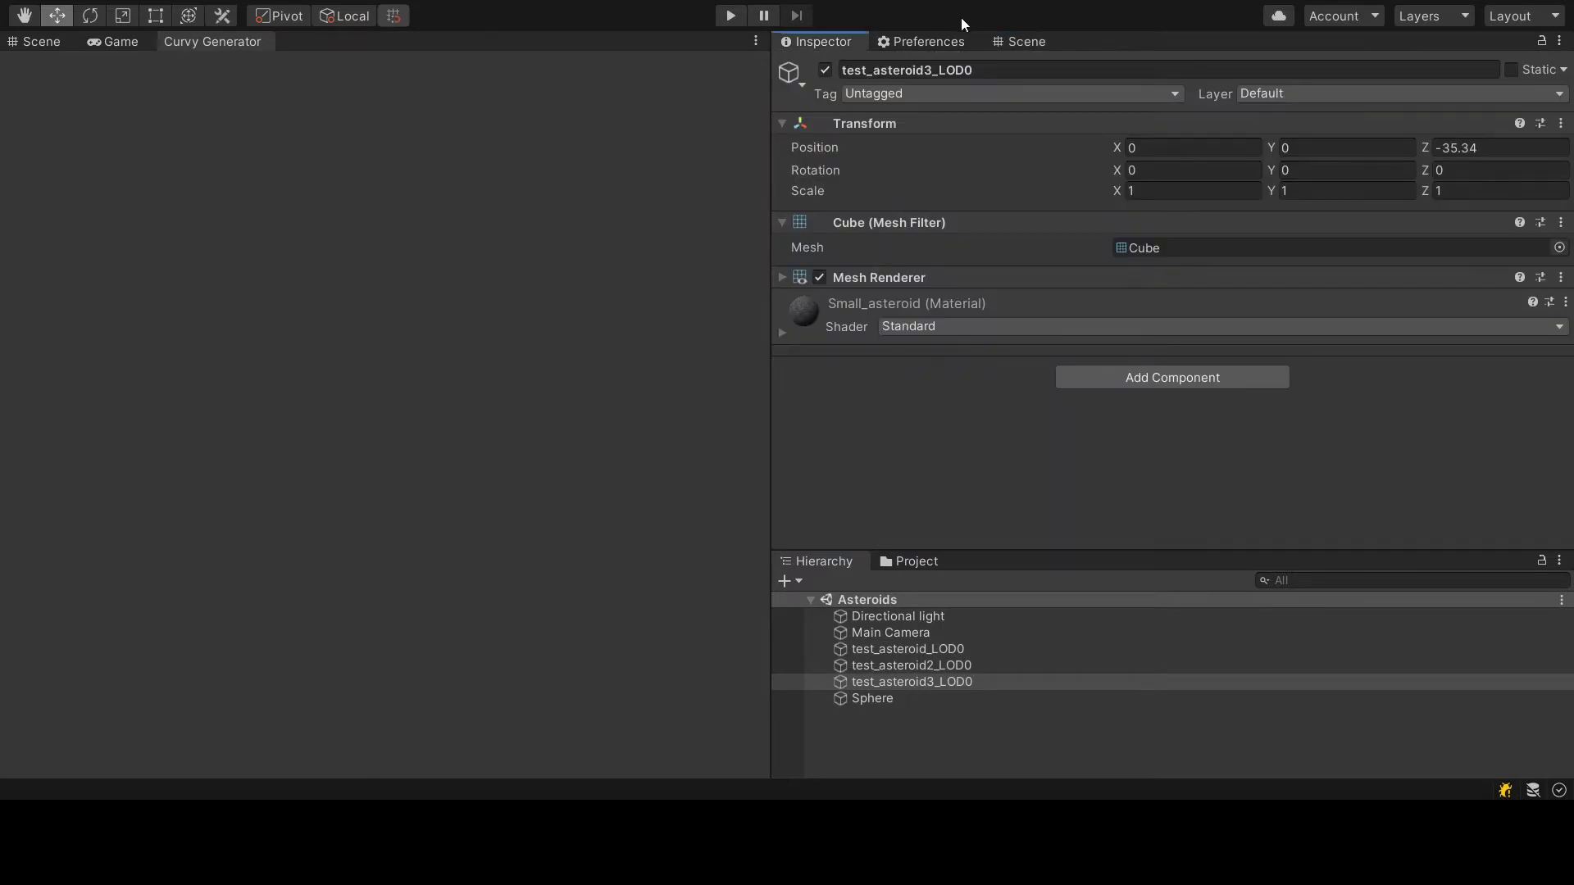
click(1015, 45)
scroll(1210, 336, down, 2)
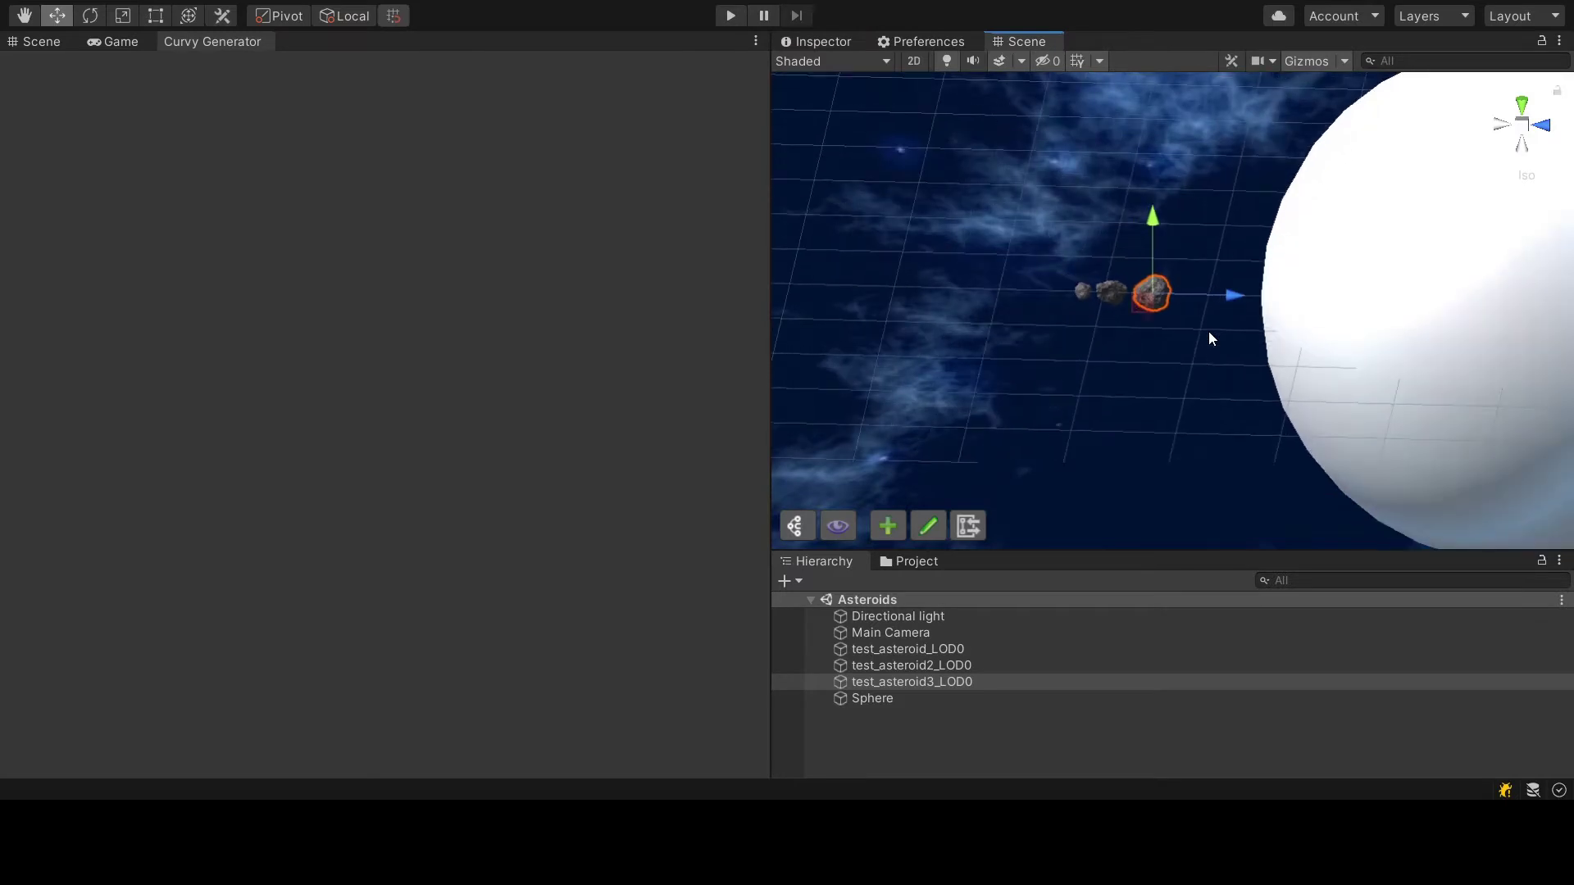
middle_drag(1174, 395, 1043, 424)
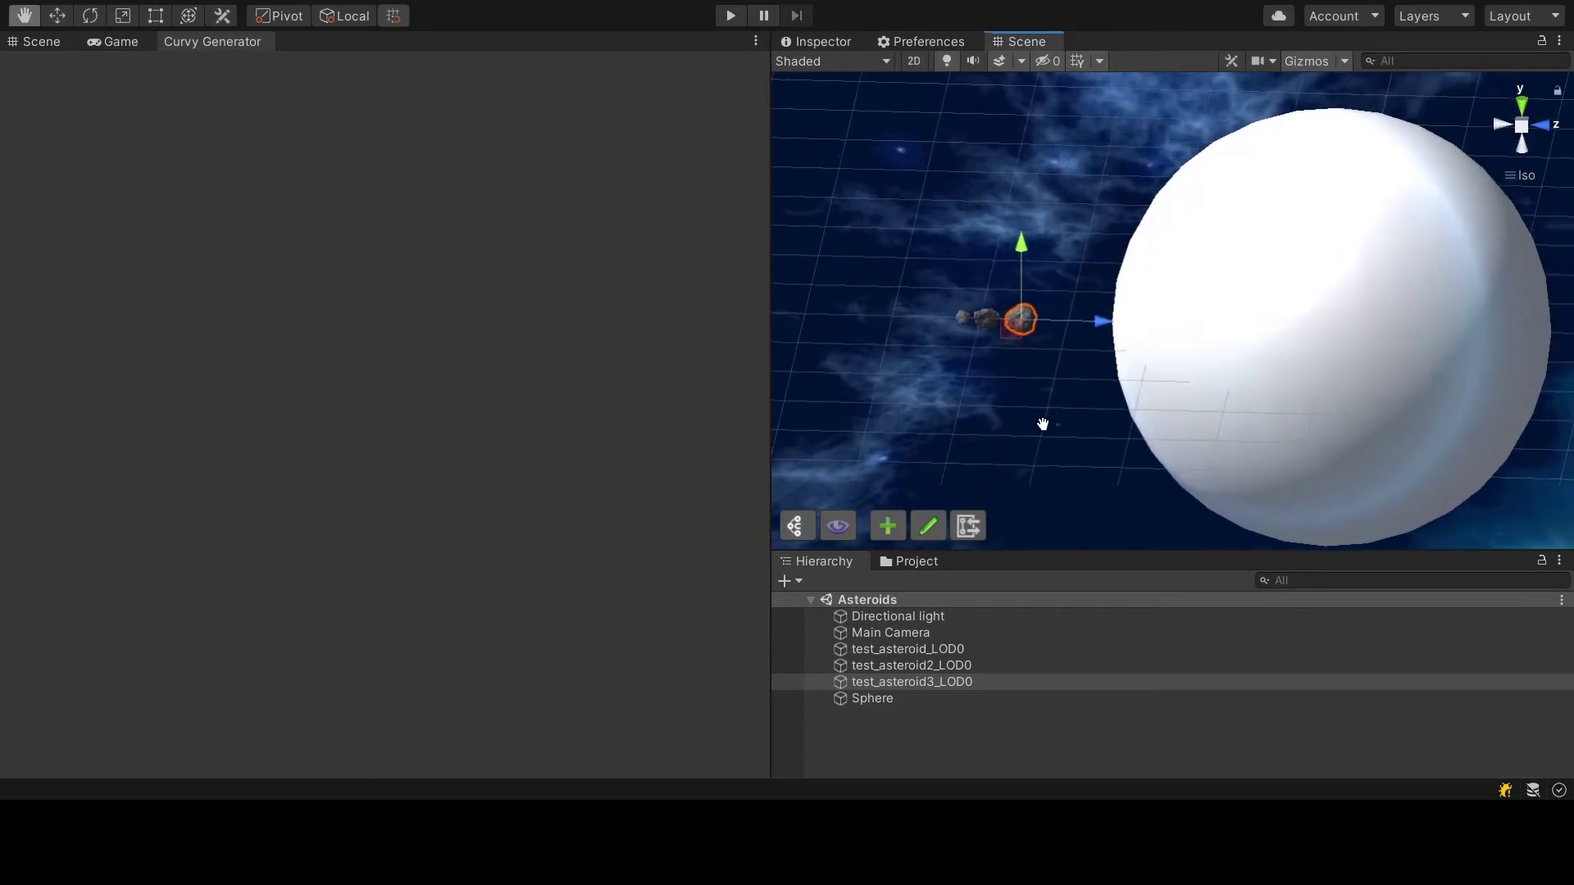
scroll(1045, 363, down, 2)
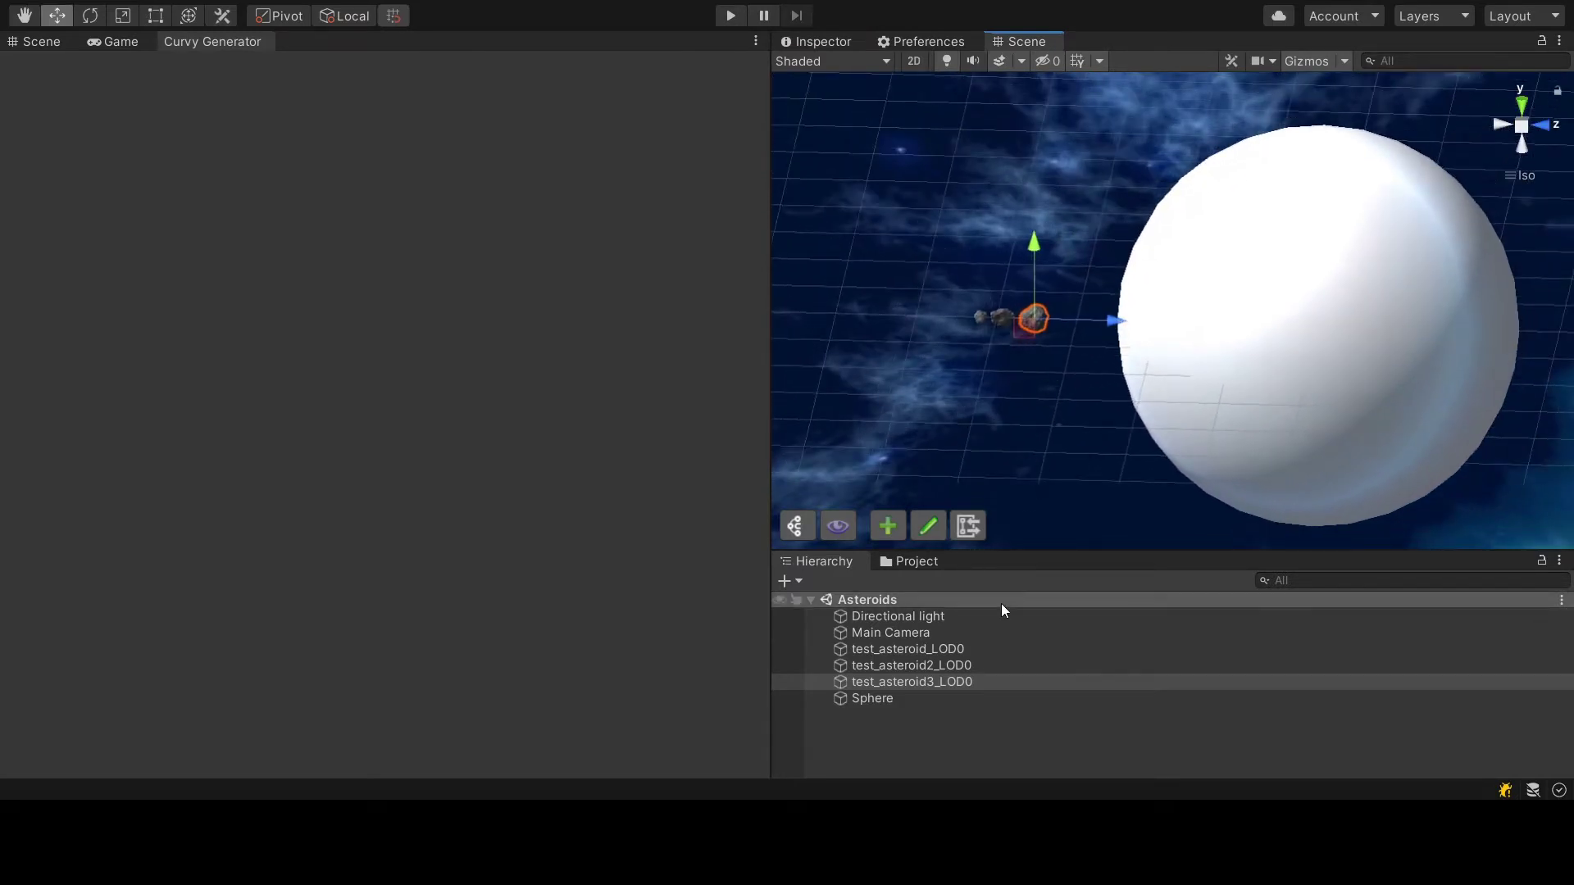
click(967, 392)
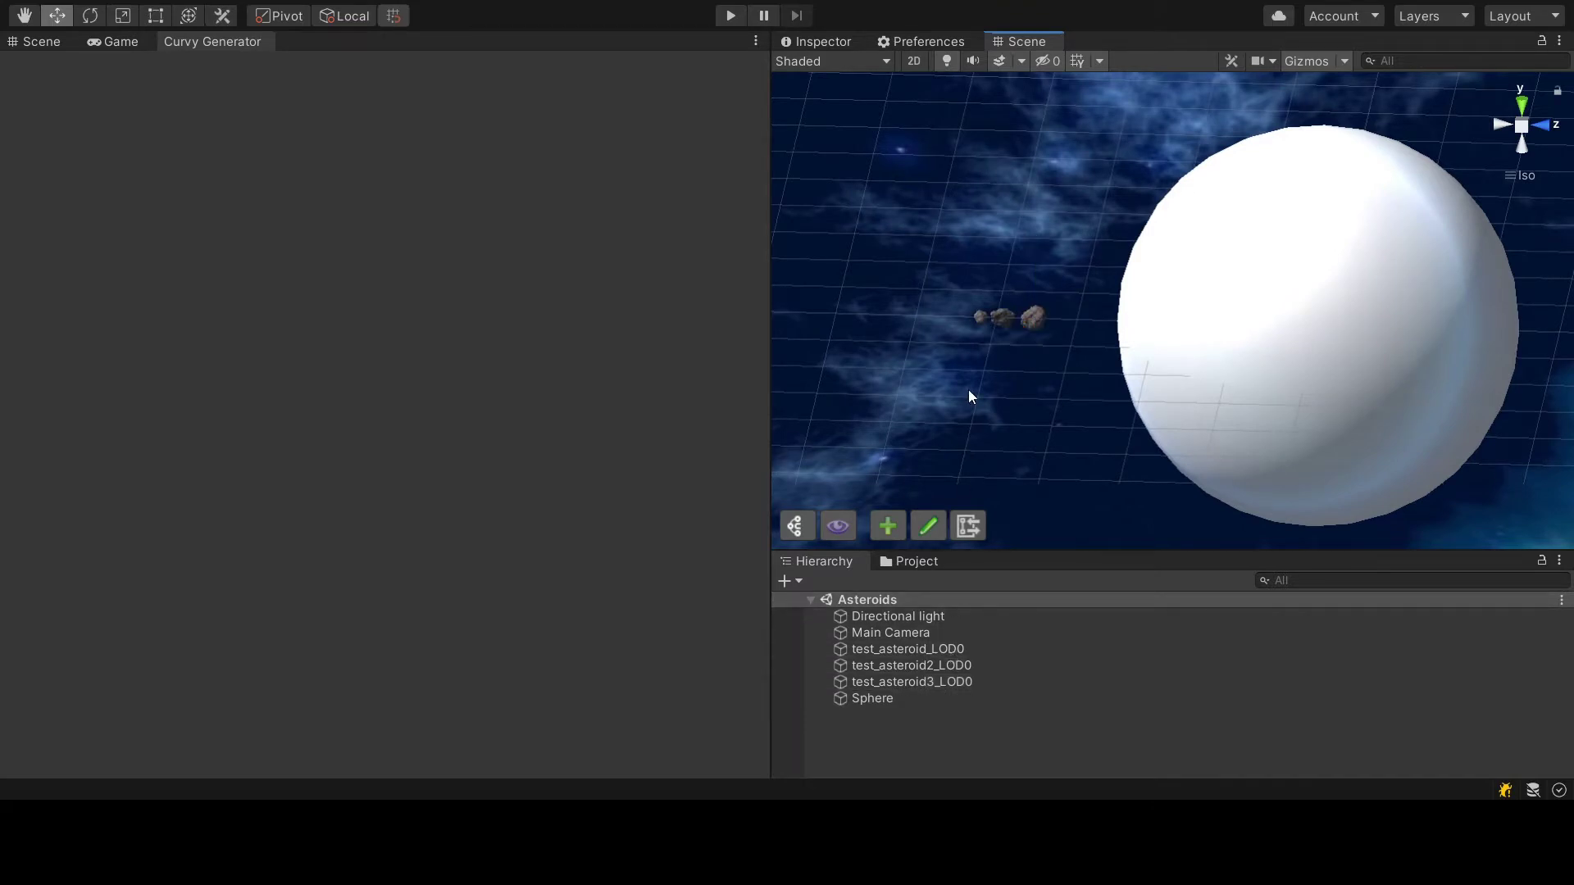
Hide test_asteroid_LOD0, test_asteroid2_LOD0 and test_asteroid3_LOD0 in the scene view and clear the selection
click(911, 649)
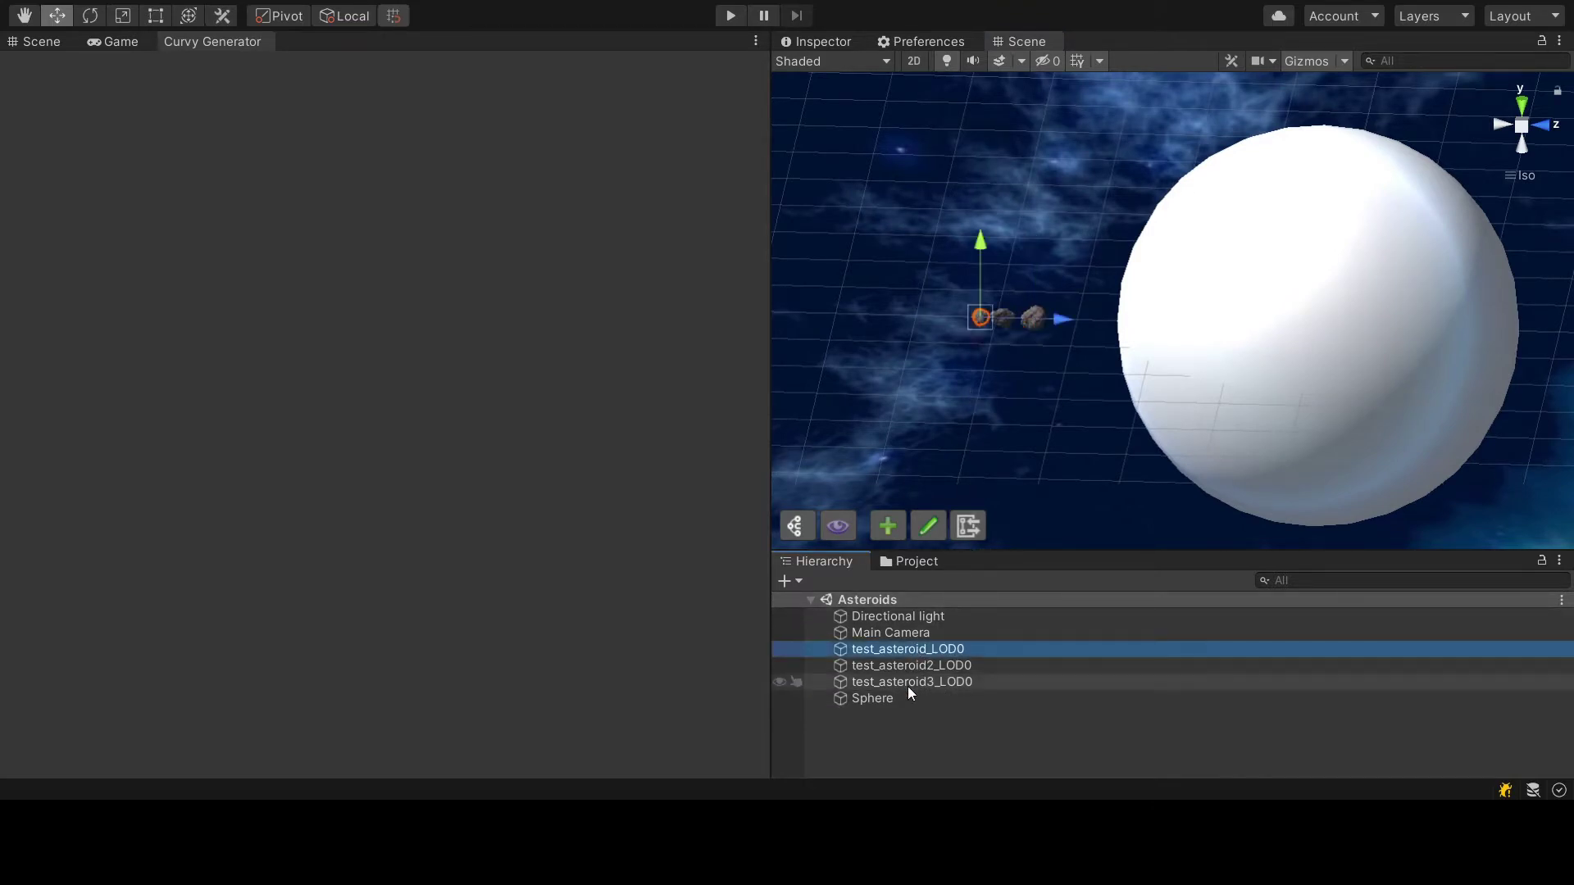
shift+click(909, 687)
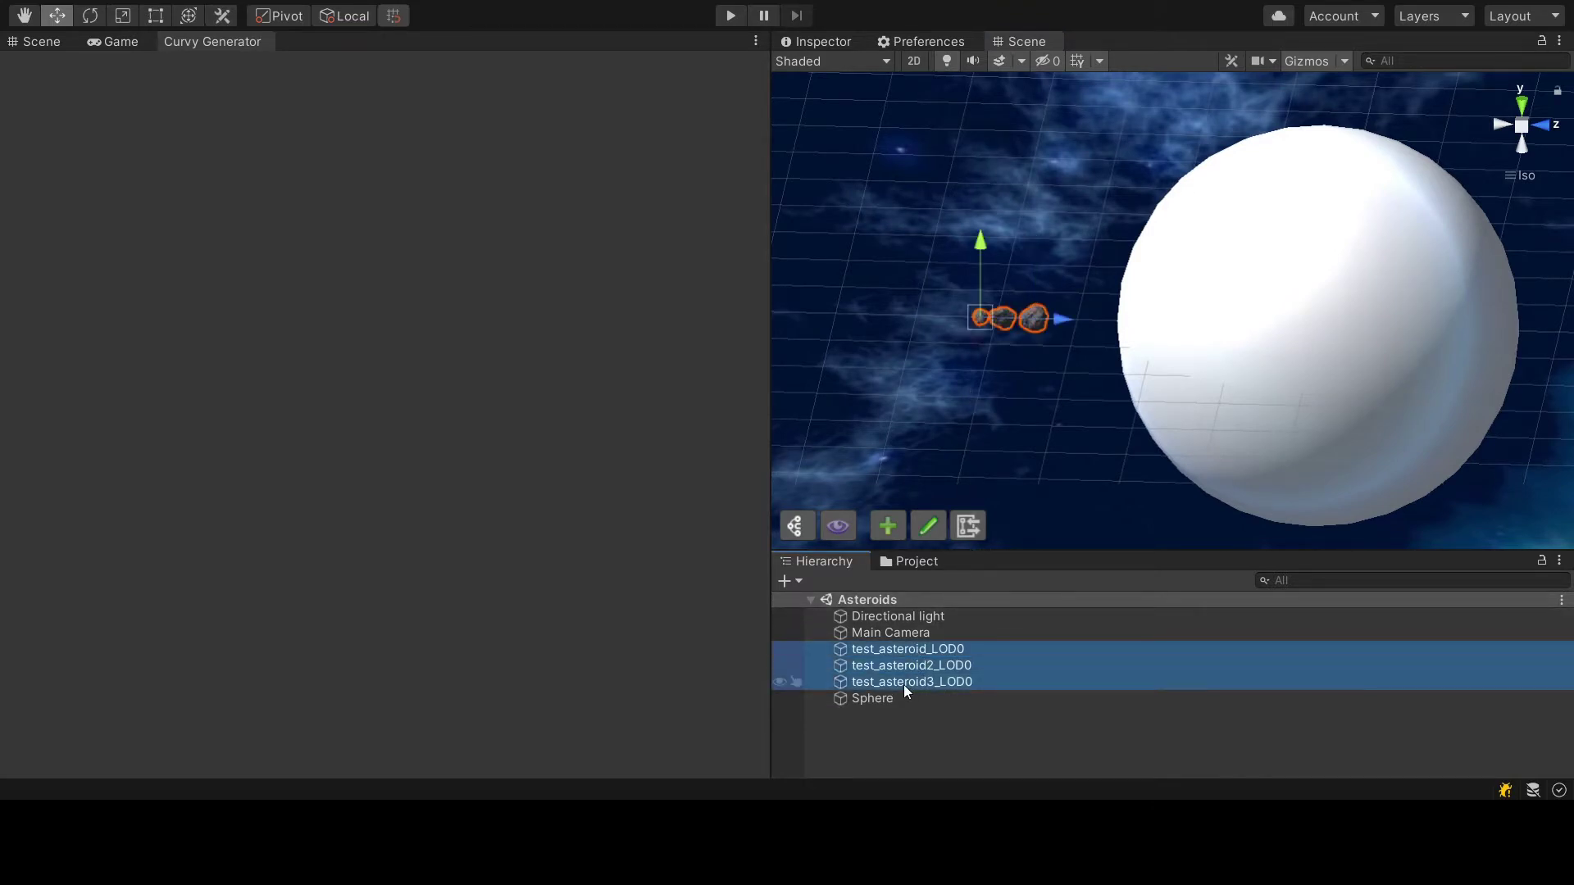
click(780, 650)
click(780, 666)
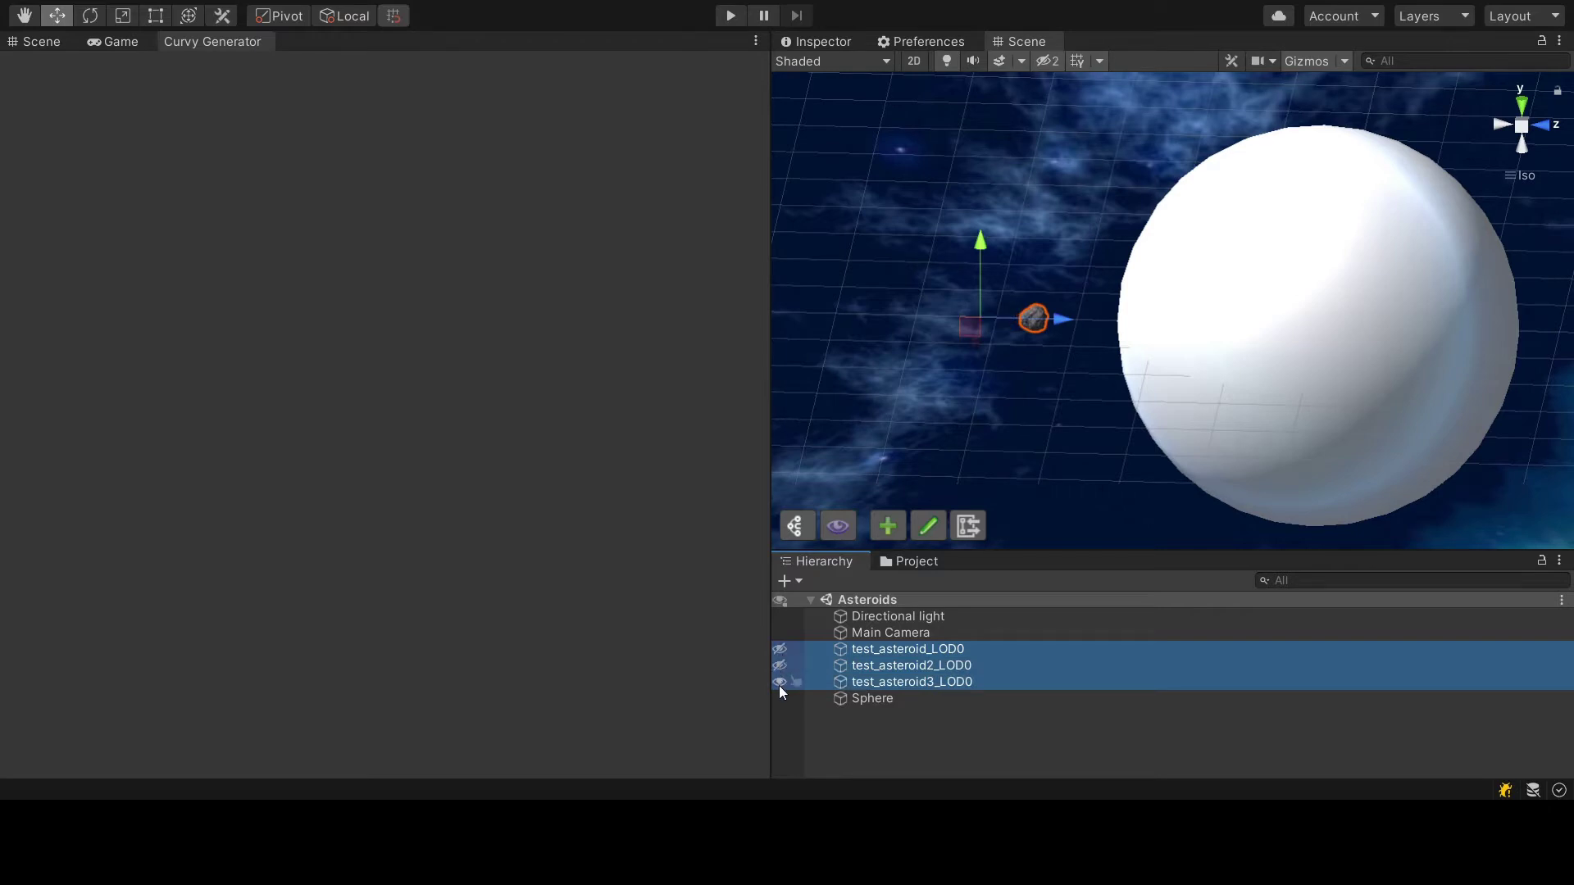
click(781, 682)
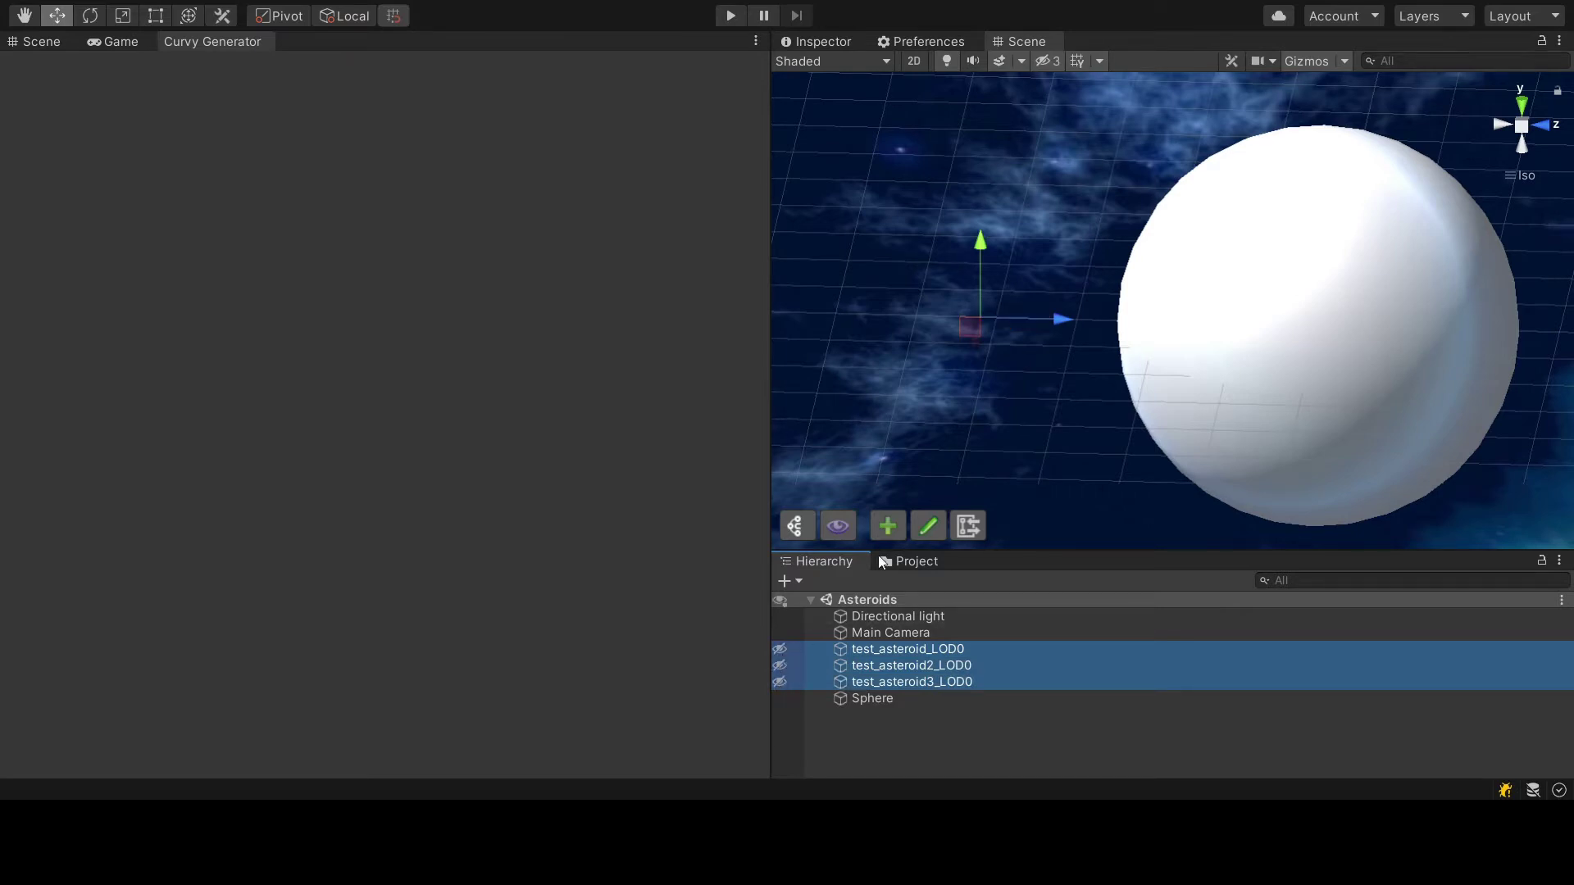
click(1037, 386)
Create a 2D/Circle spline around the sphere with radius 35 on the XZ plane
middle_drag(1070, 358, 994, 363)
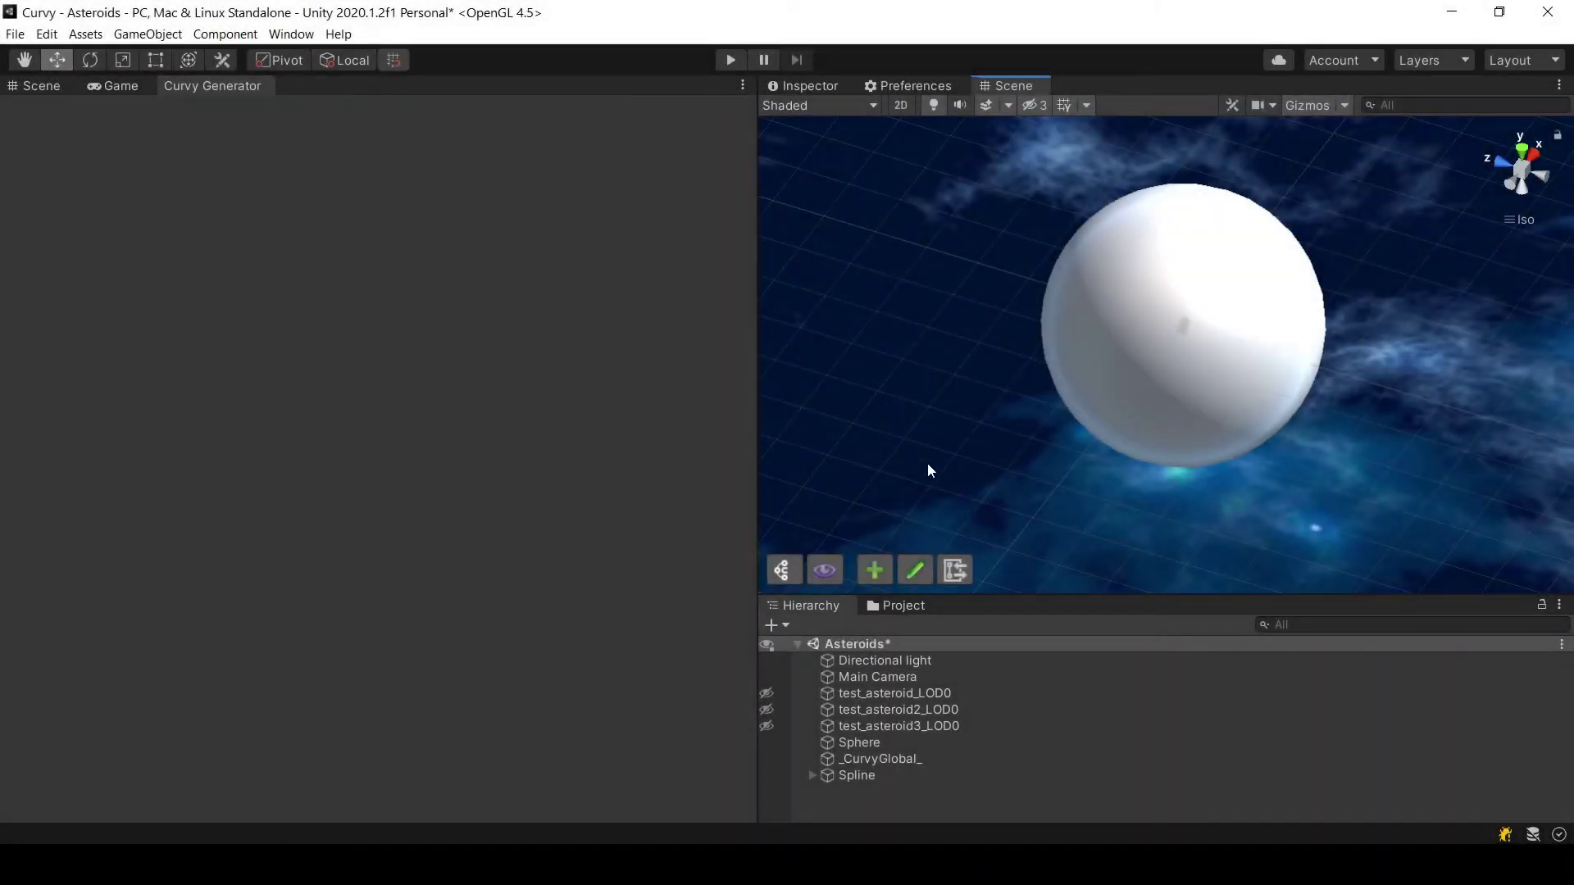
click(874, 567)
click(873, 534)
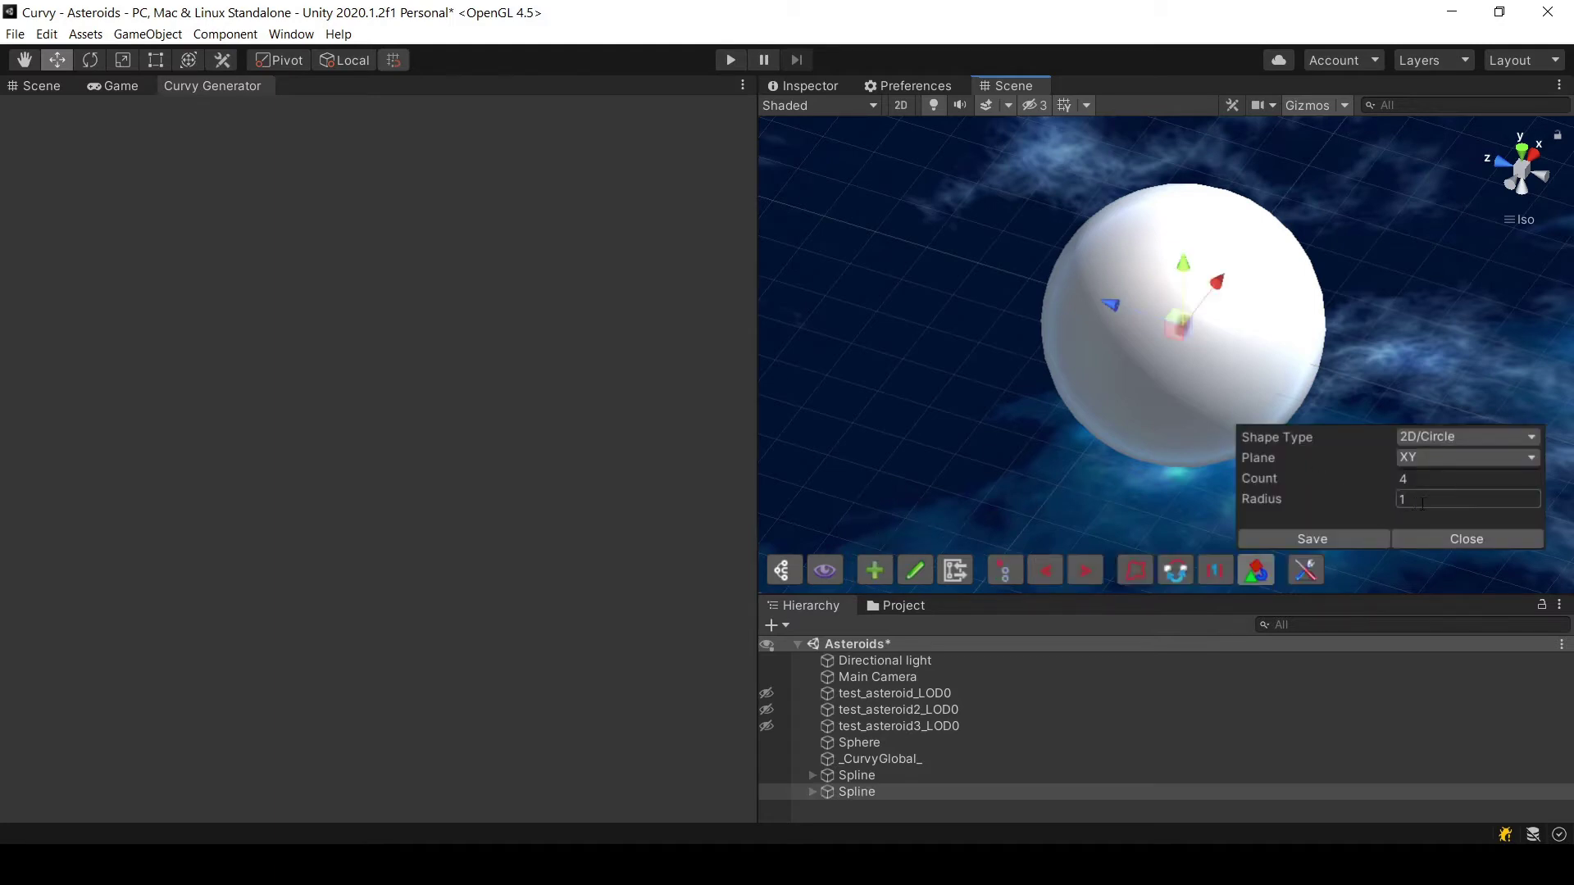
text(35)
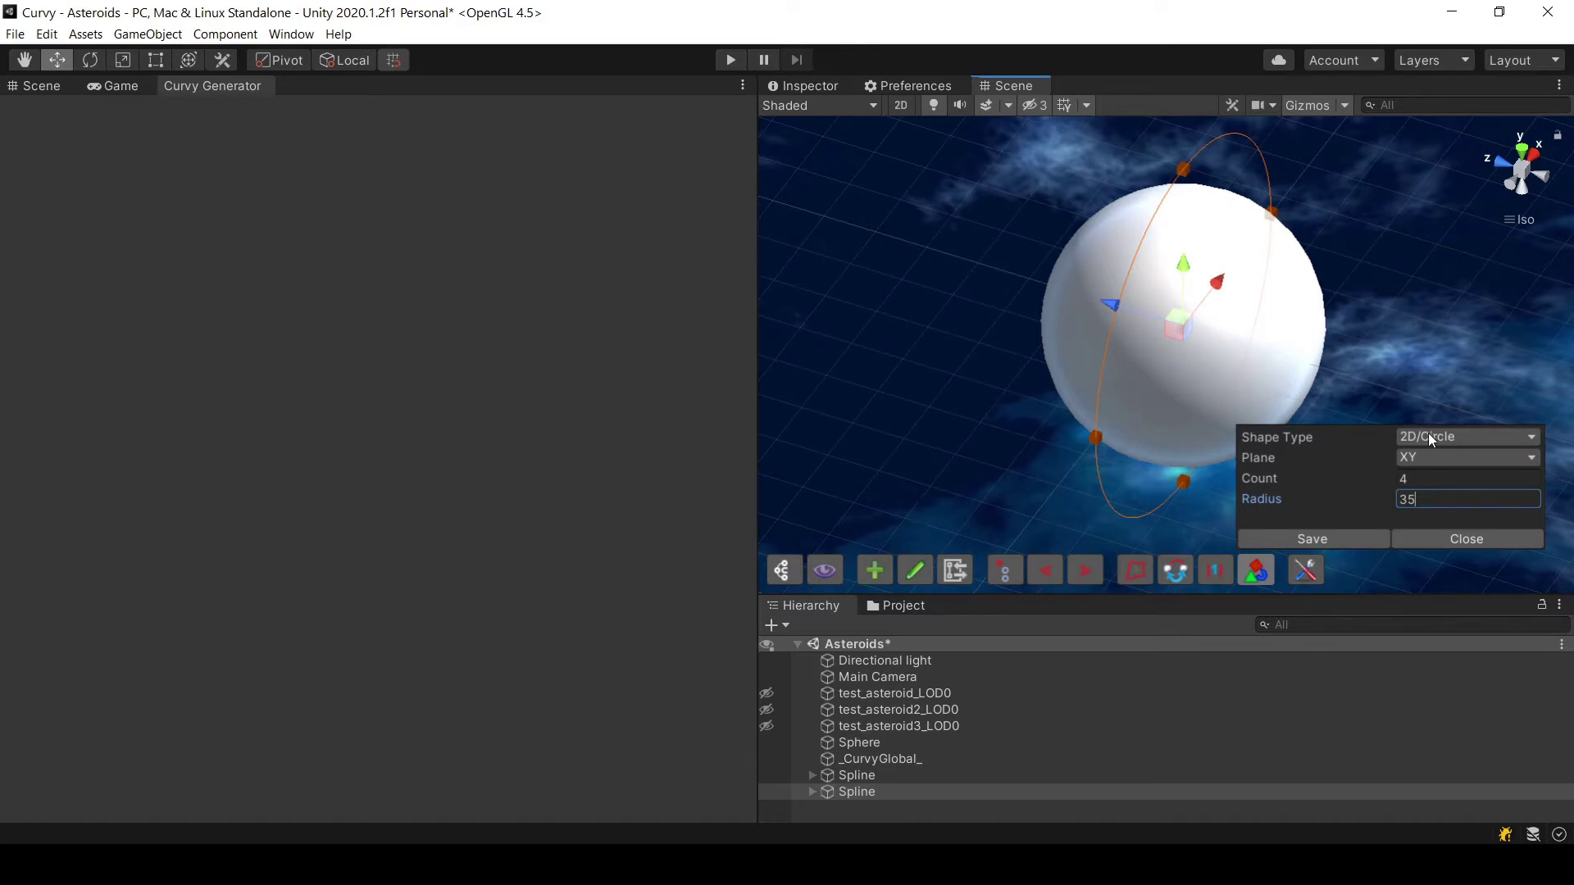
click(1444, 459)
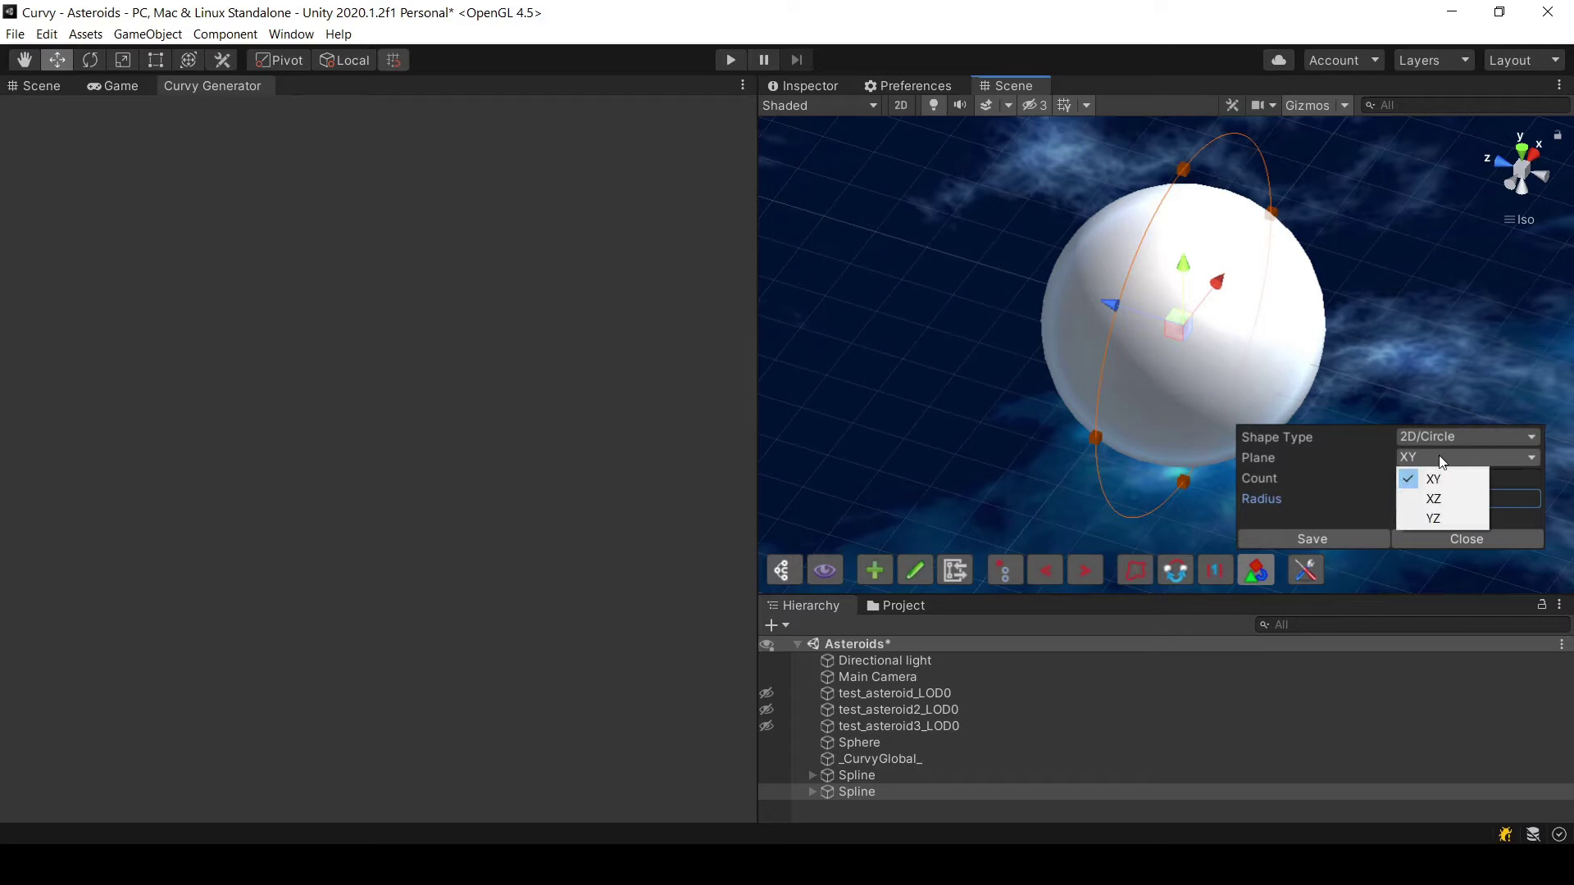
click(1440, 500)
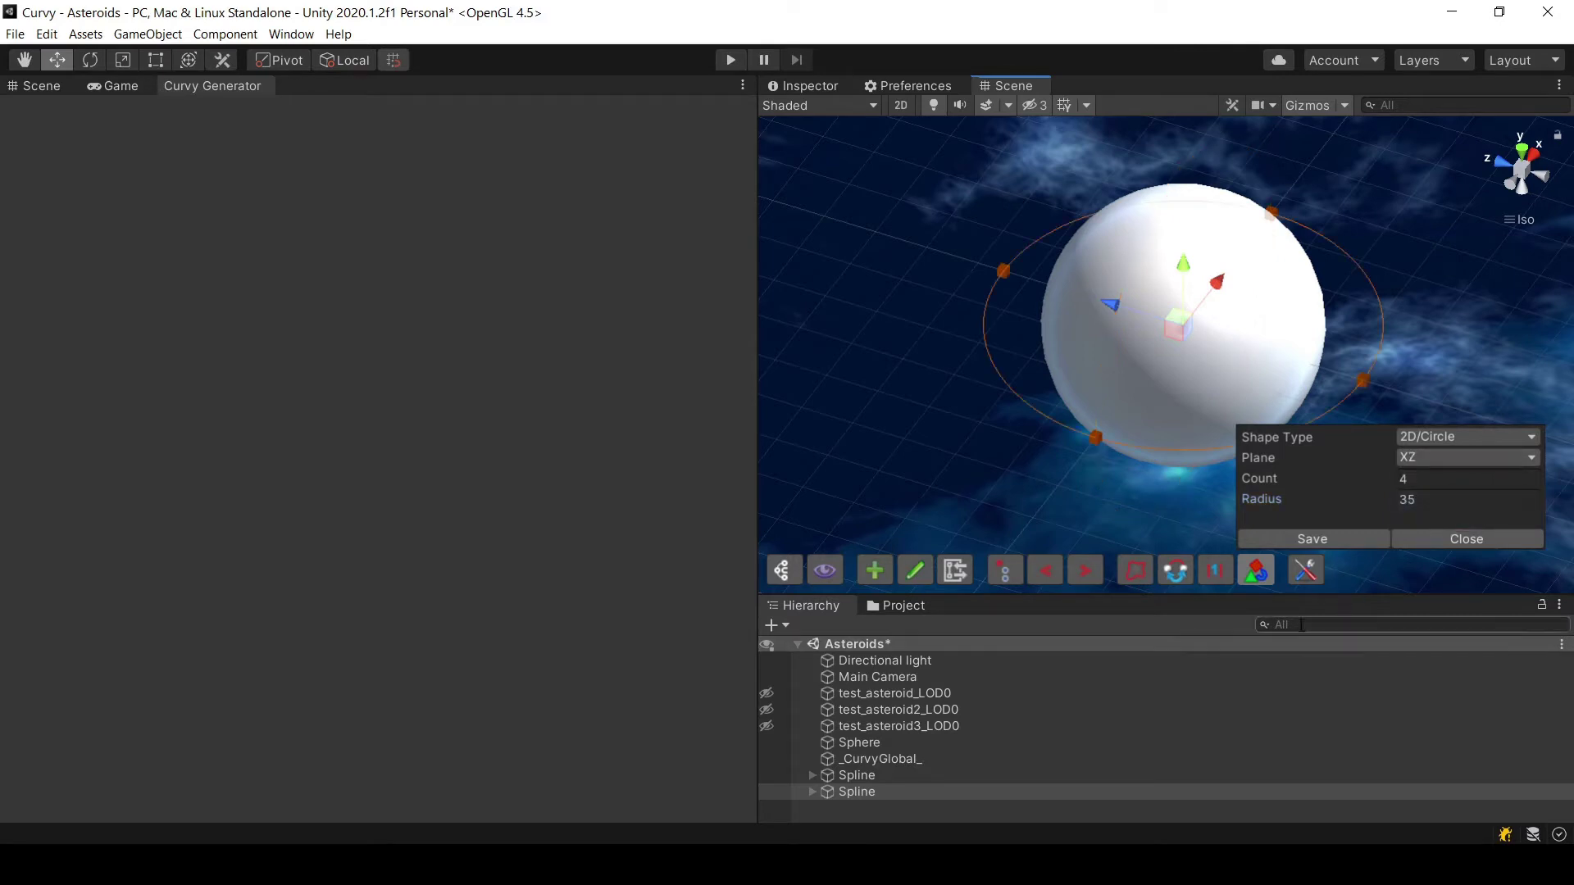
click(1325, 541)
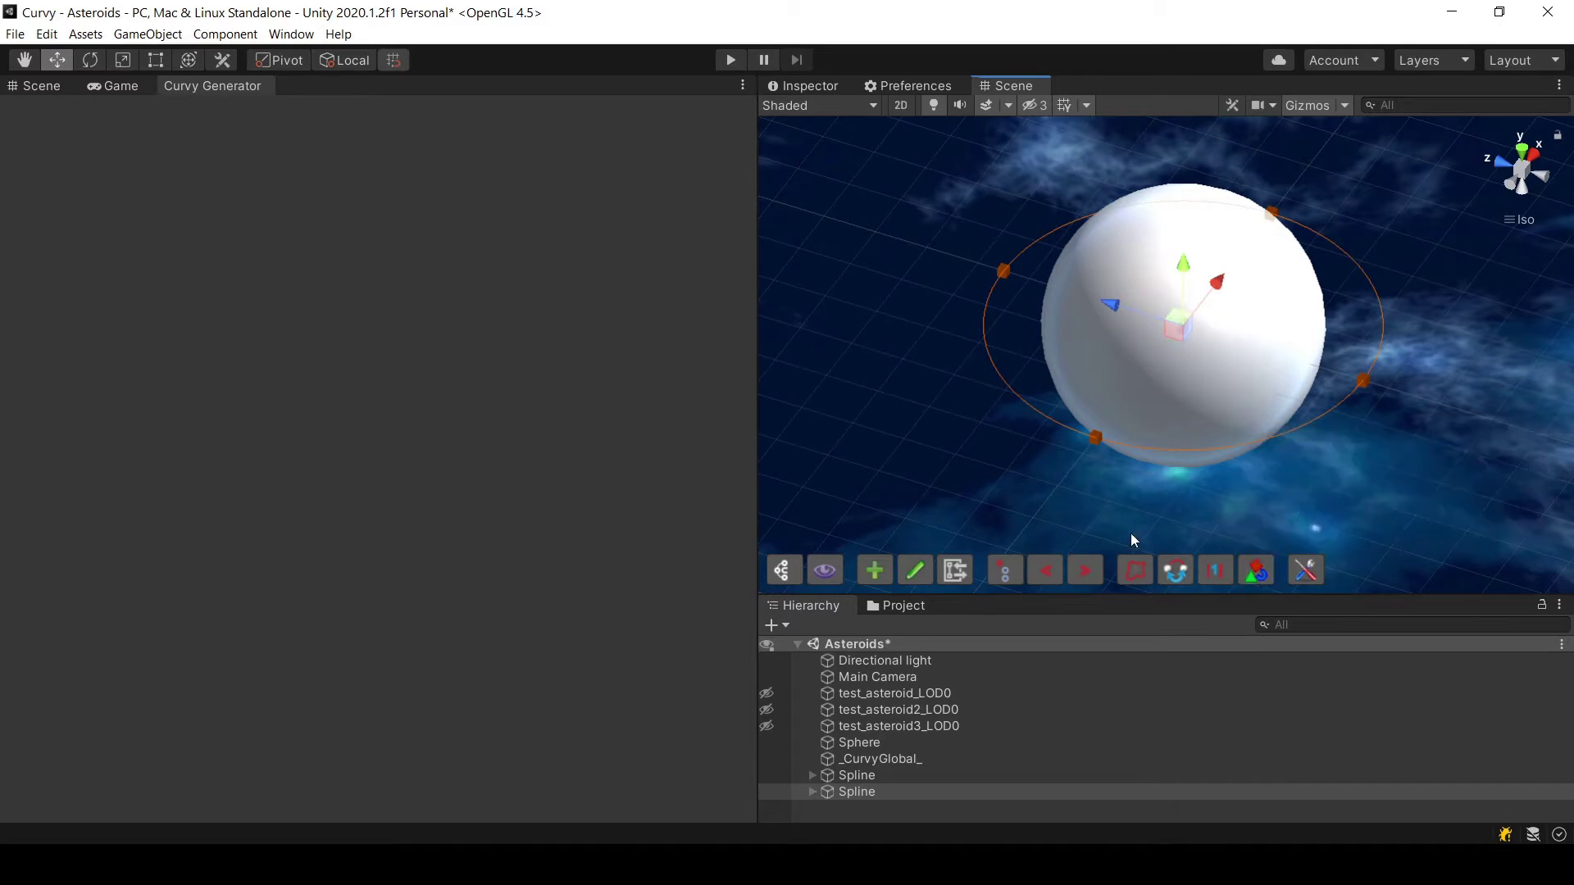
click(958, 474)
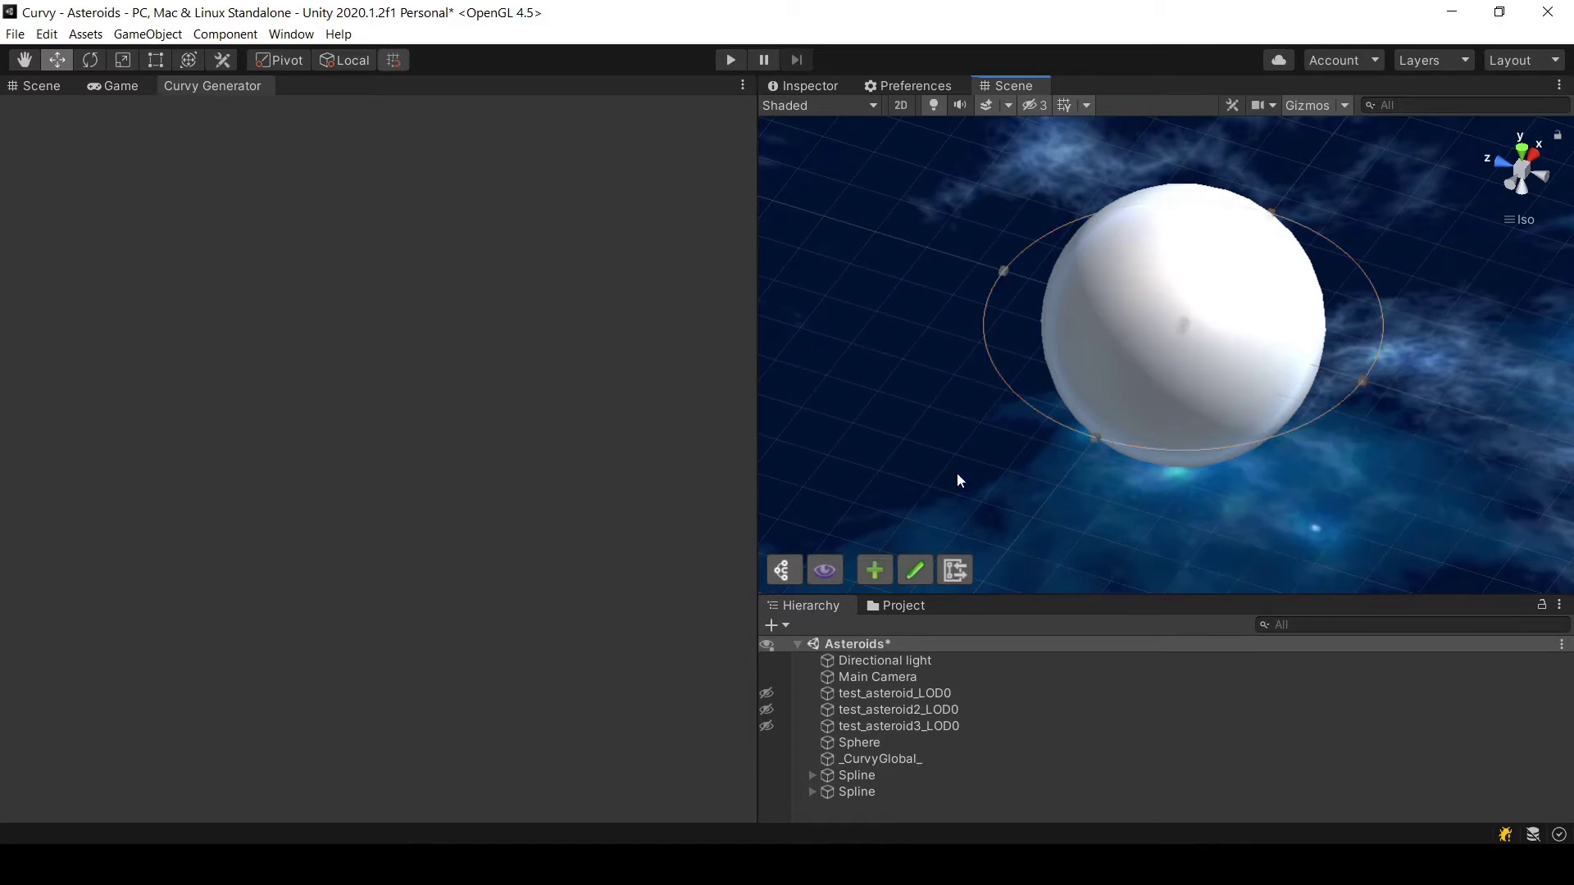
Create a Curvy Generator and add a Create GameObject module to its canvas, leaving free space before it
click(877, 565)
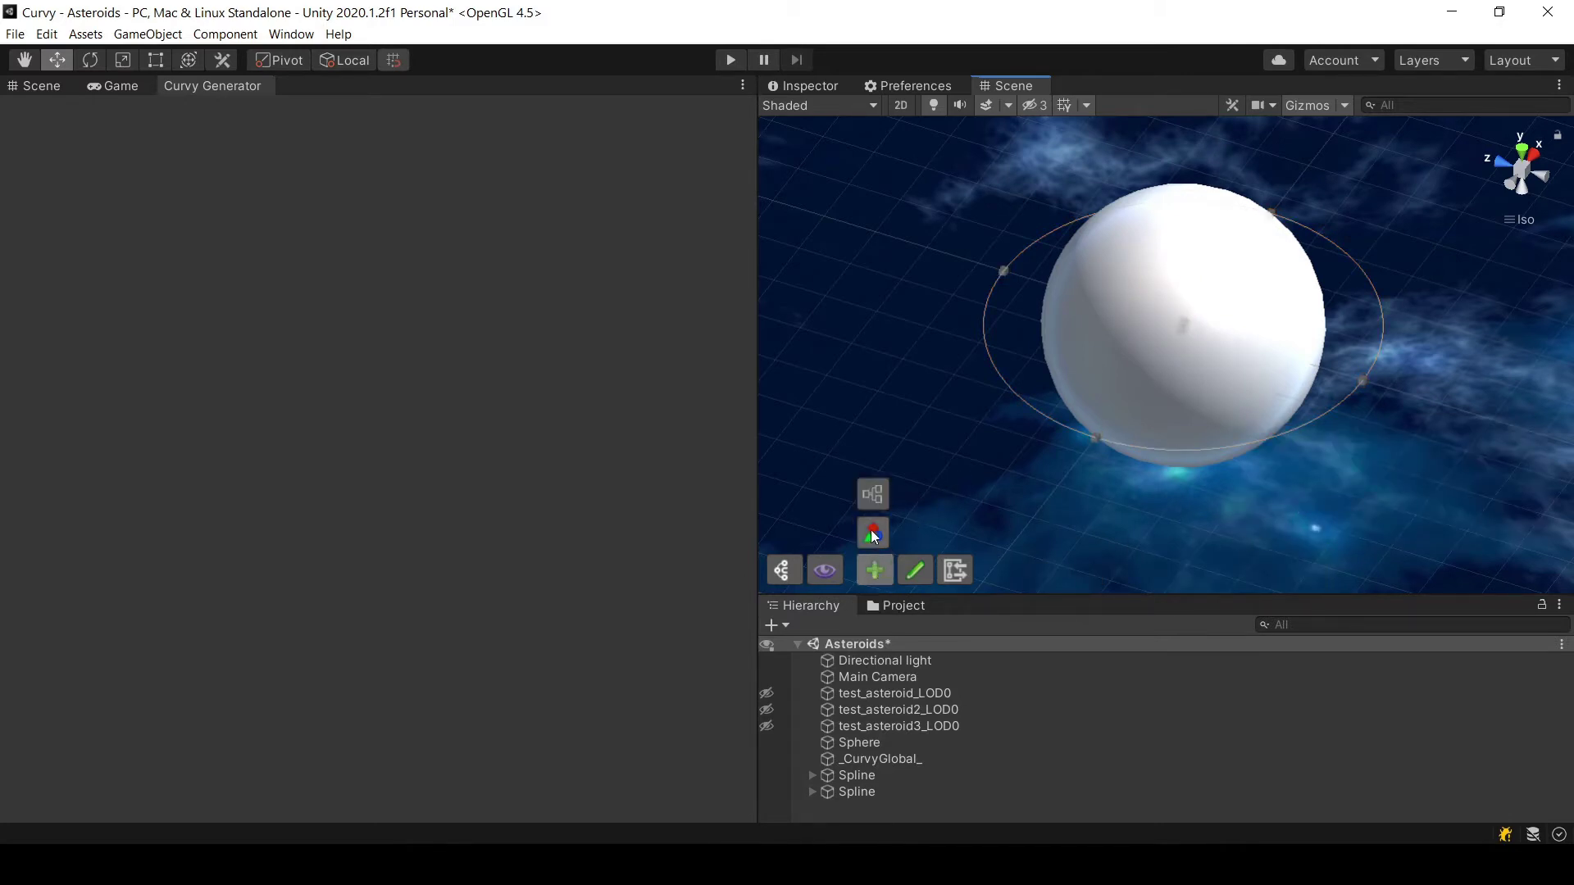
click(870, 497)
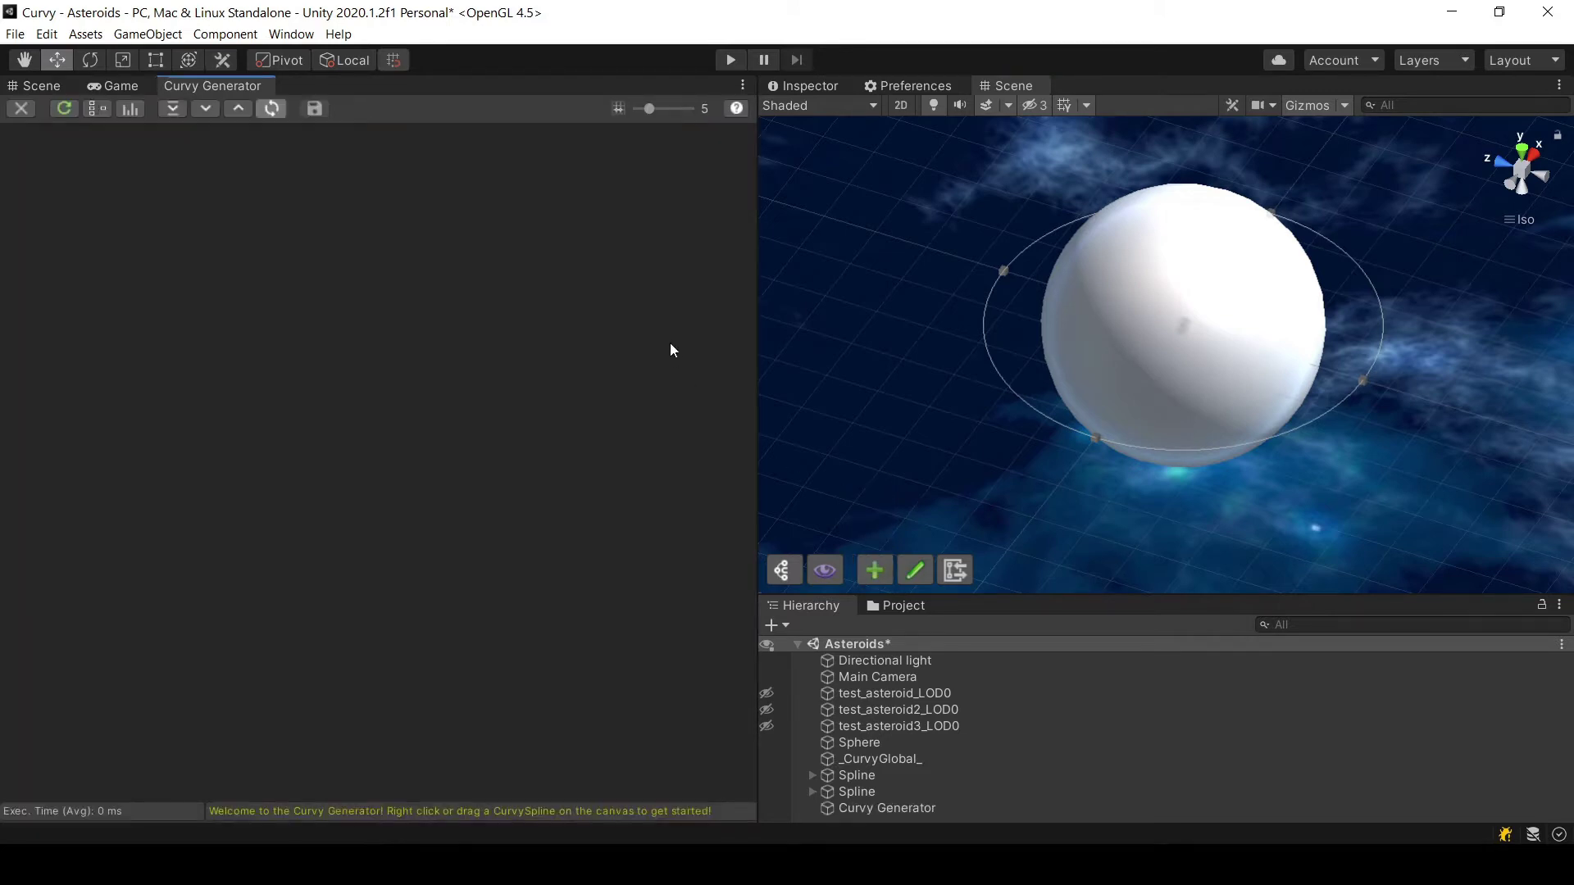
right_click(323, 195)
mouse_move(391, 207)
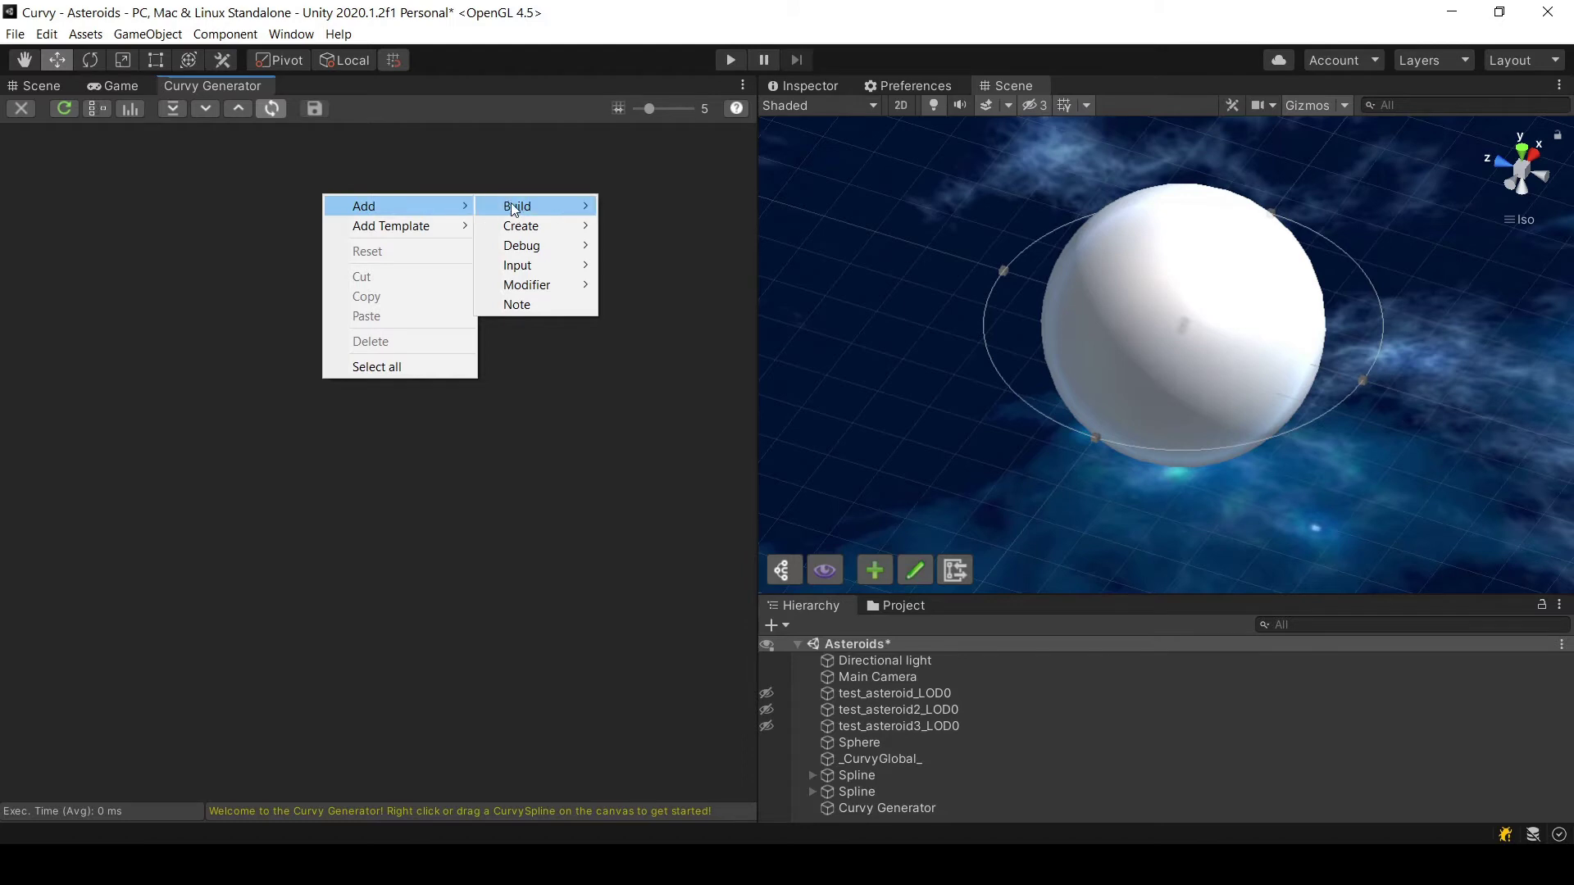
mouse_move(524, 209)
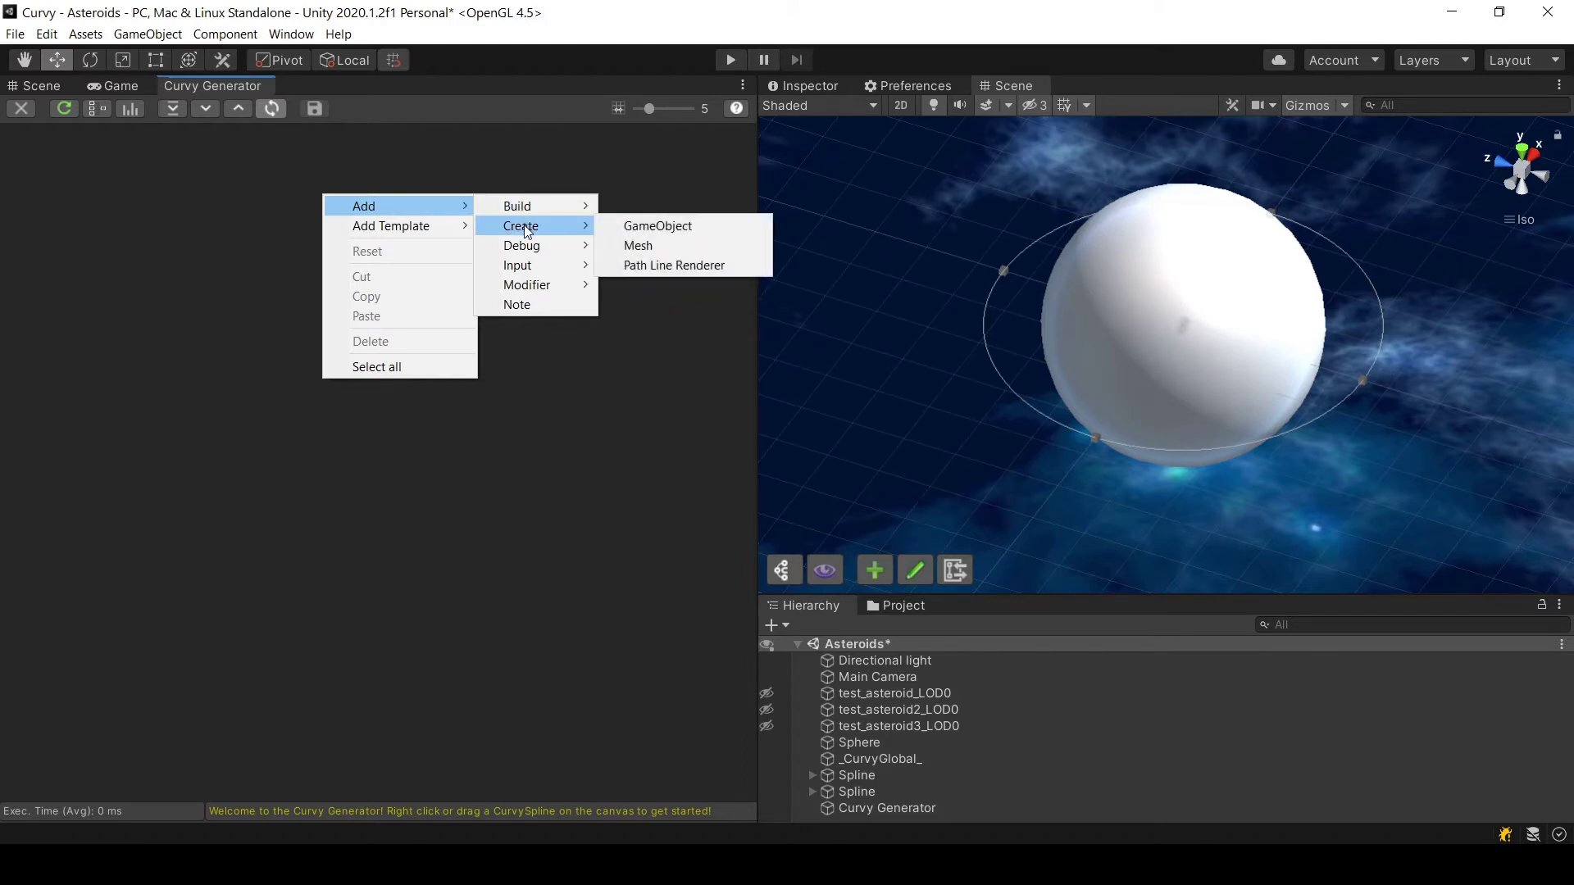
click(634, 231)
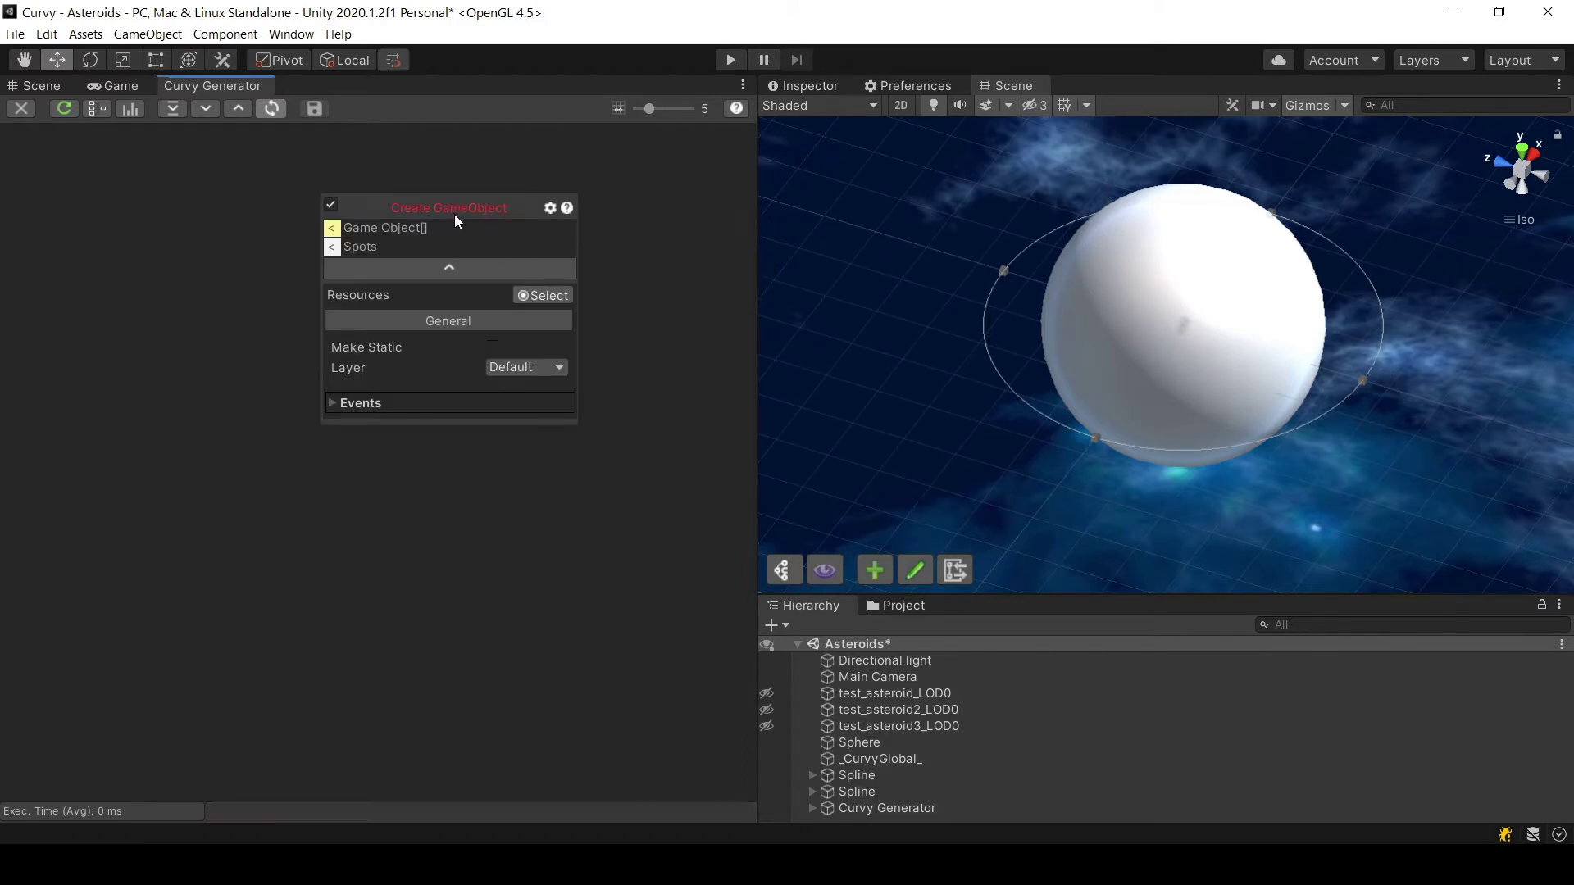
drag(454, 214, 534, 199)
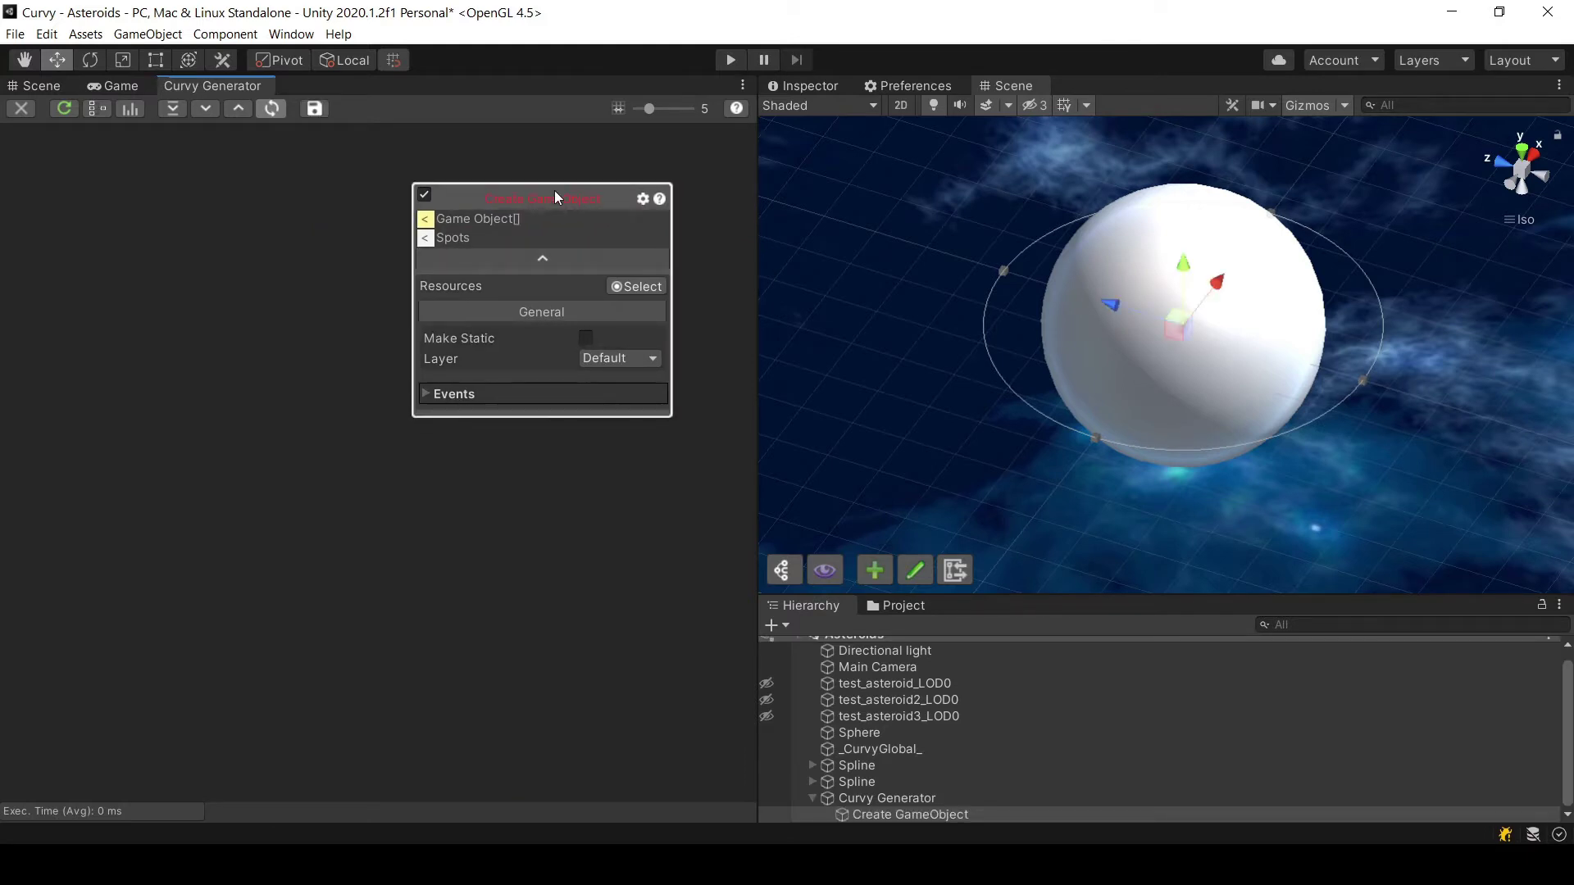
drag(555, 192, 602, 200)
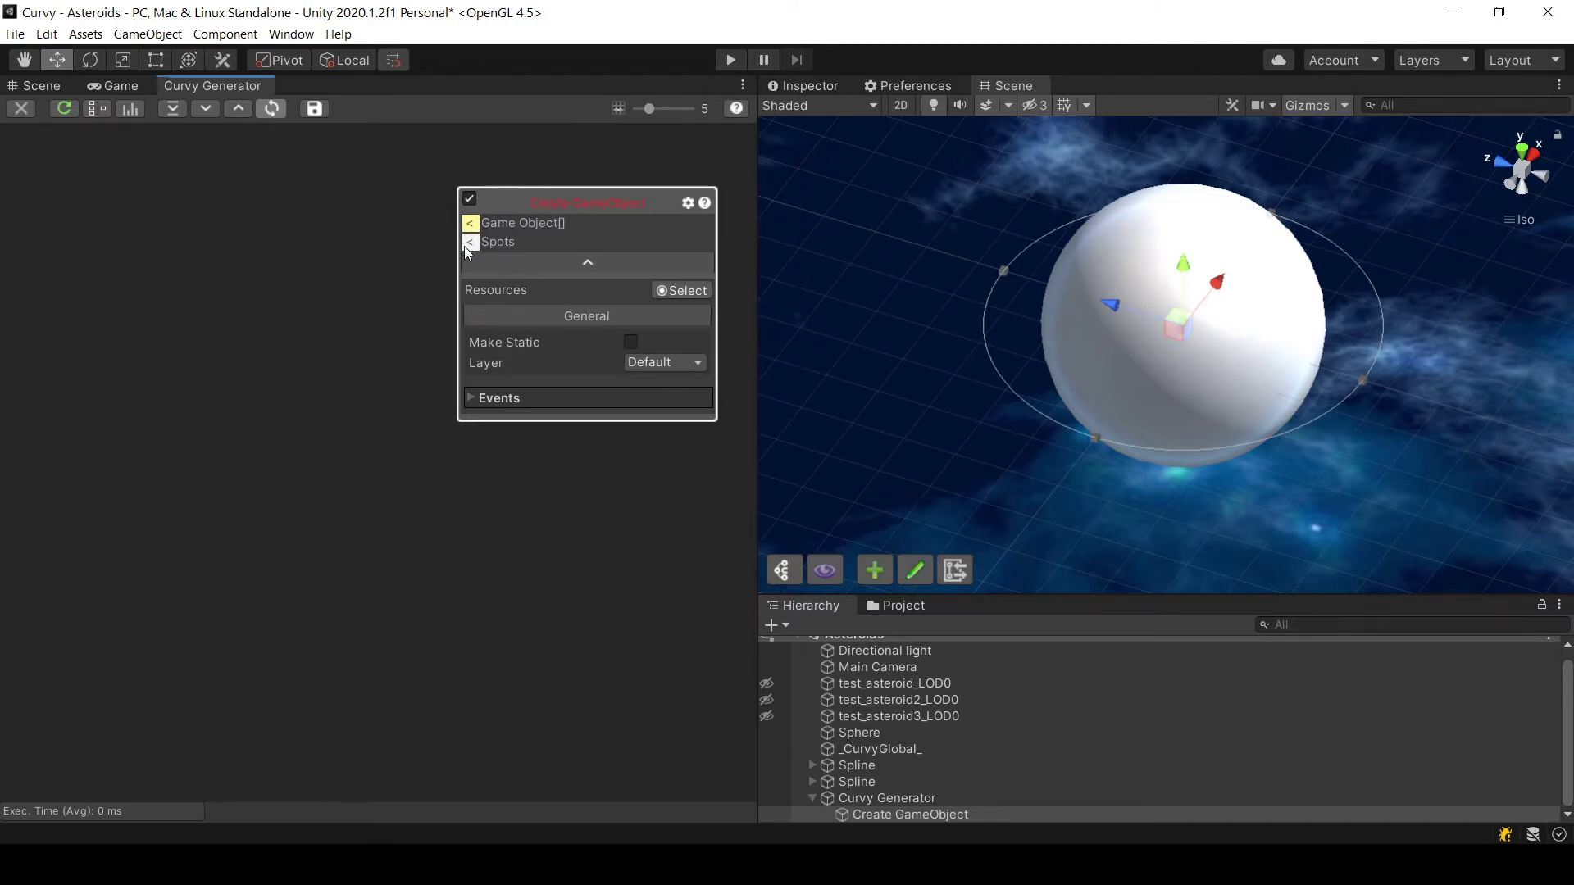
Add an Input GameObjects module ahead of the Create GameObject module on the generator canvas
right_click(22, 210)
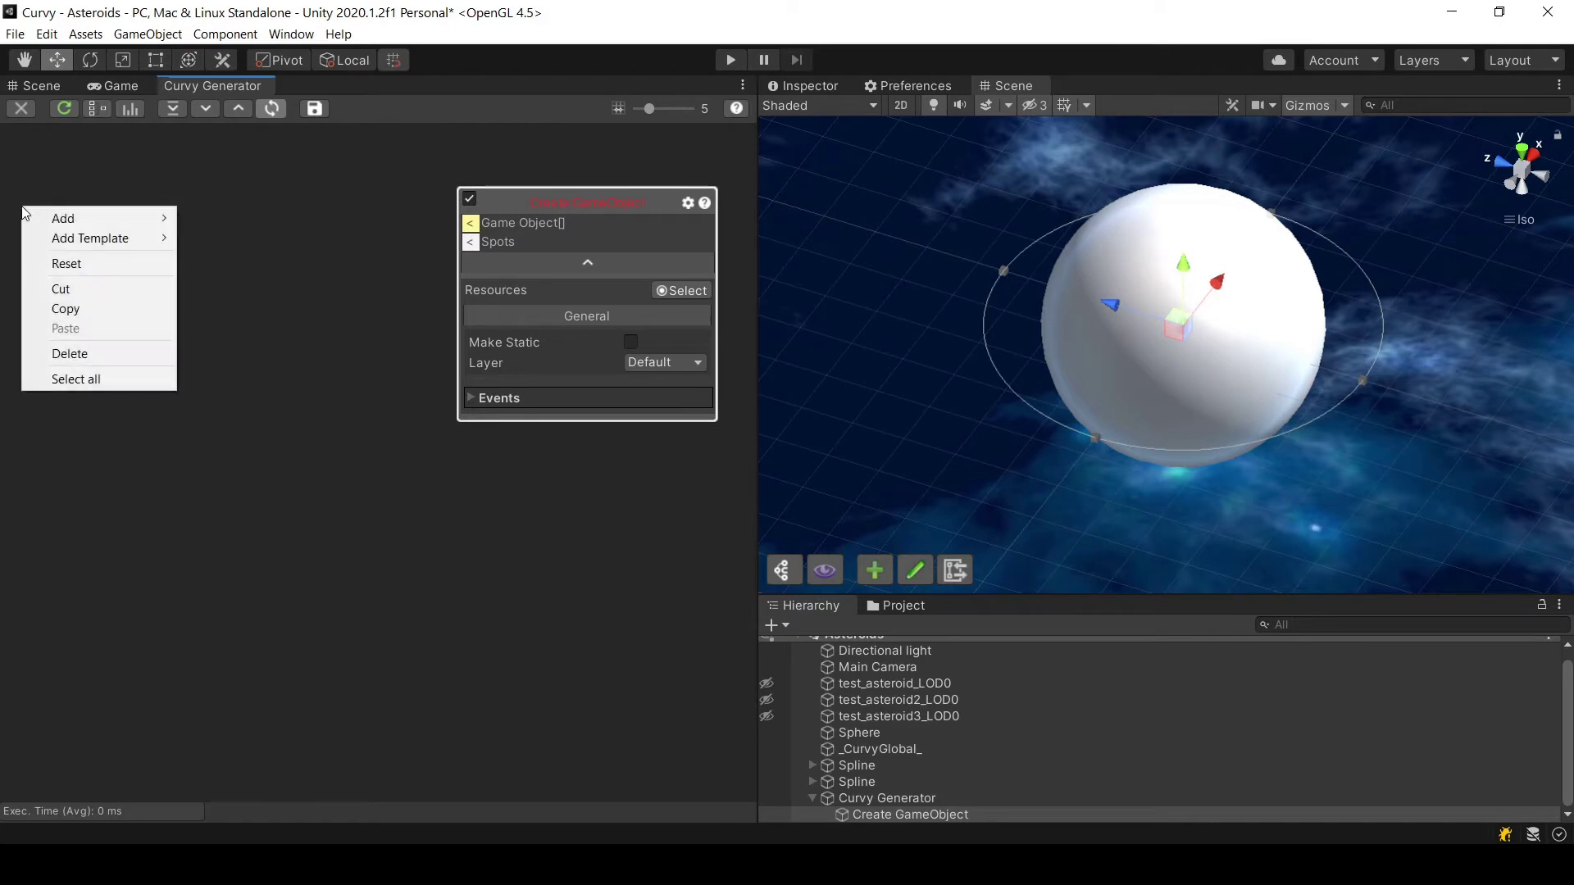
mouse_move(101, 220)
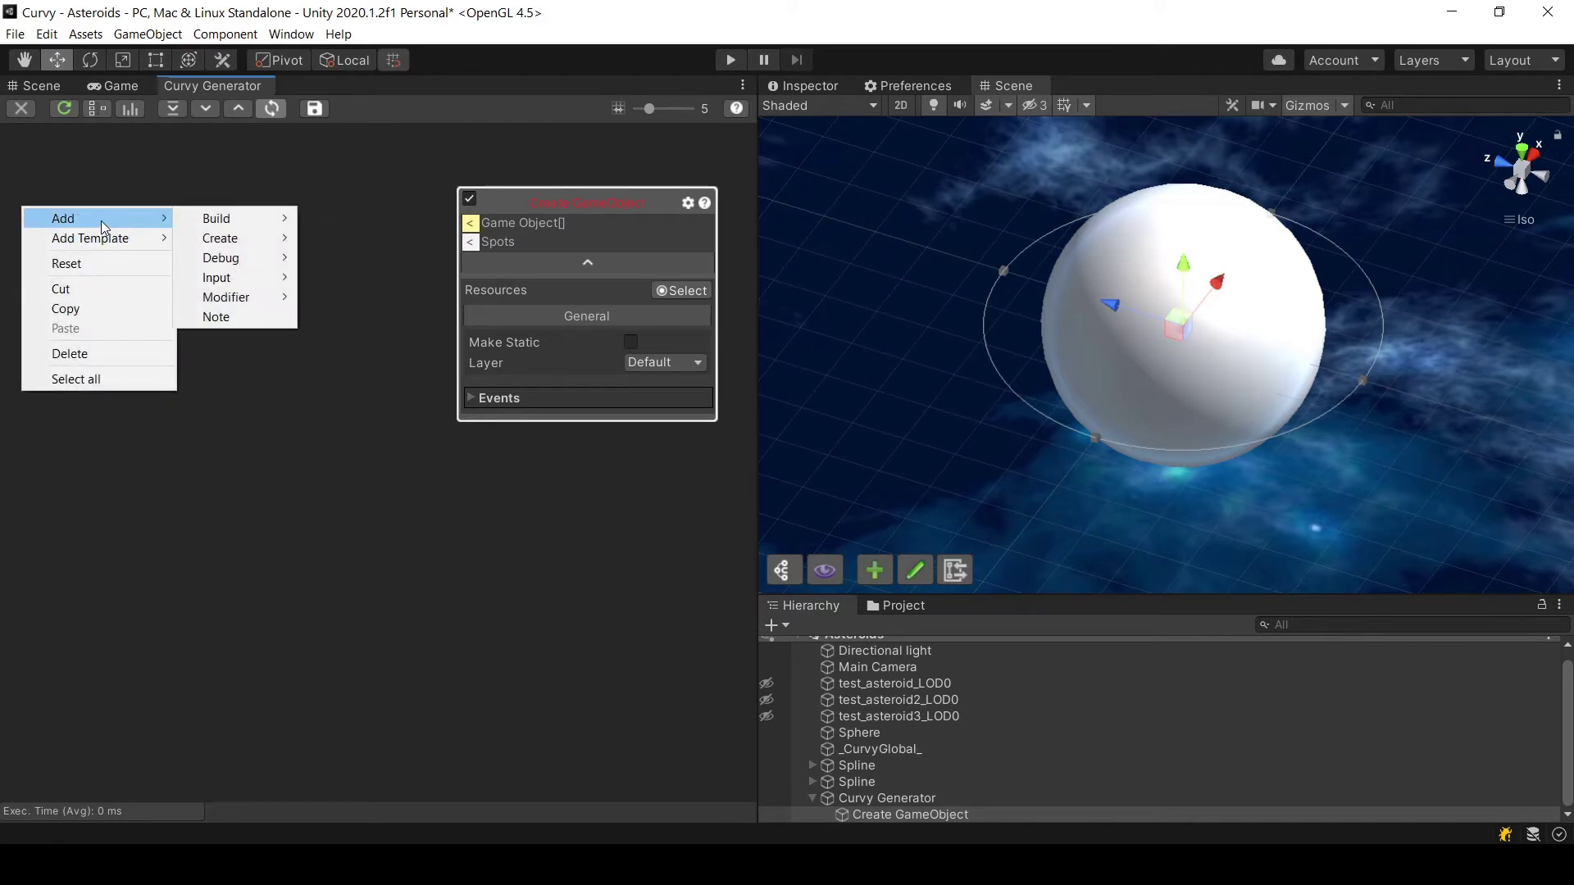
mouse_move(245, 279)
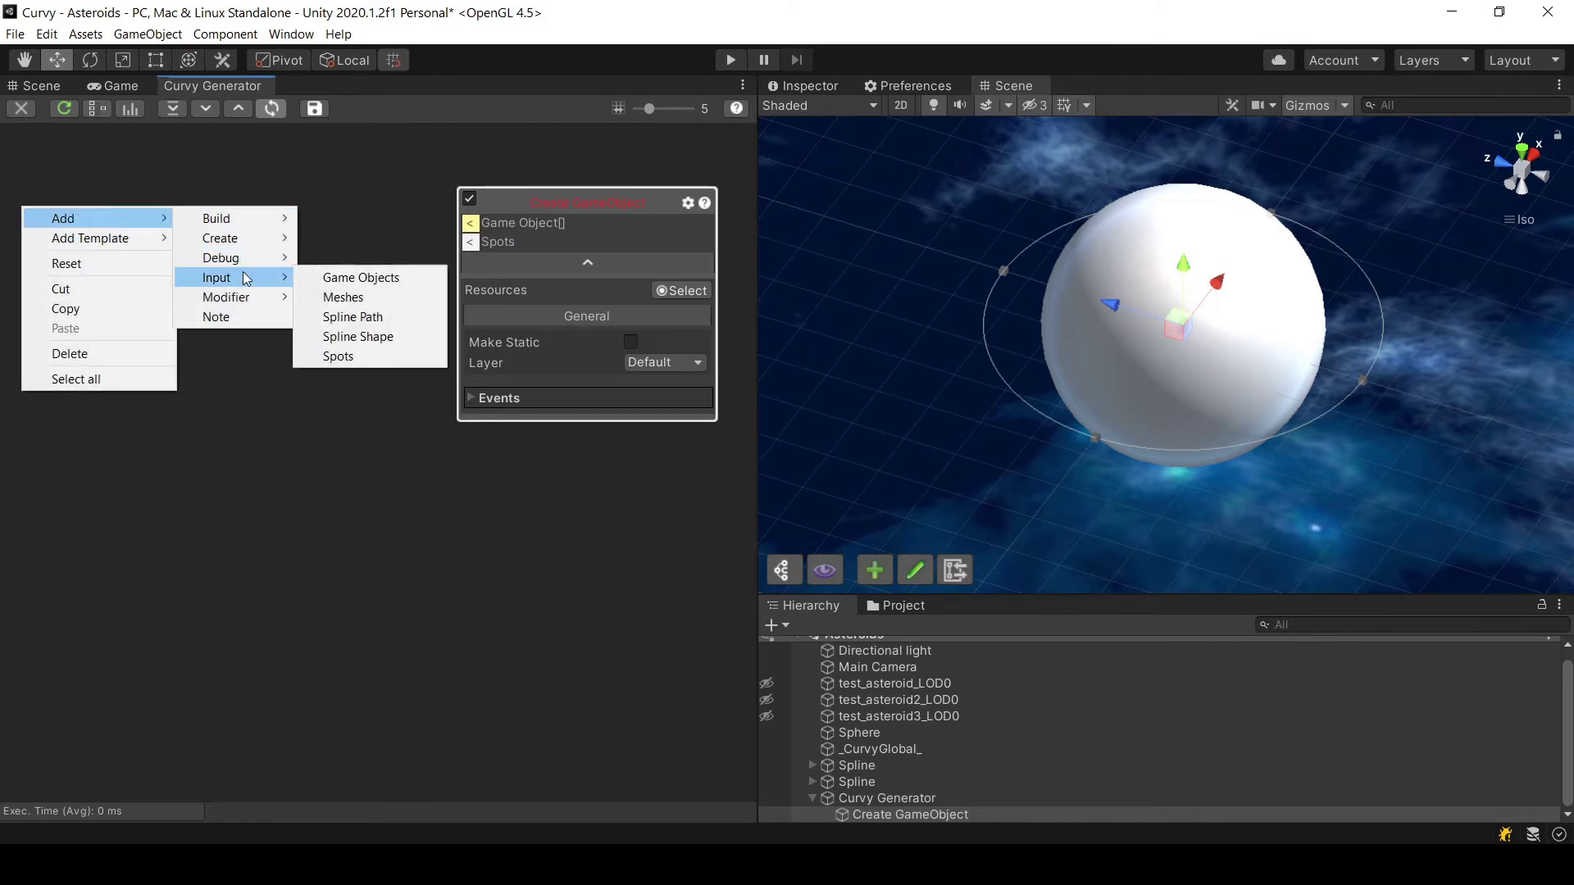
click(344, 276)
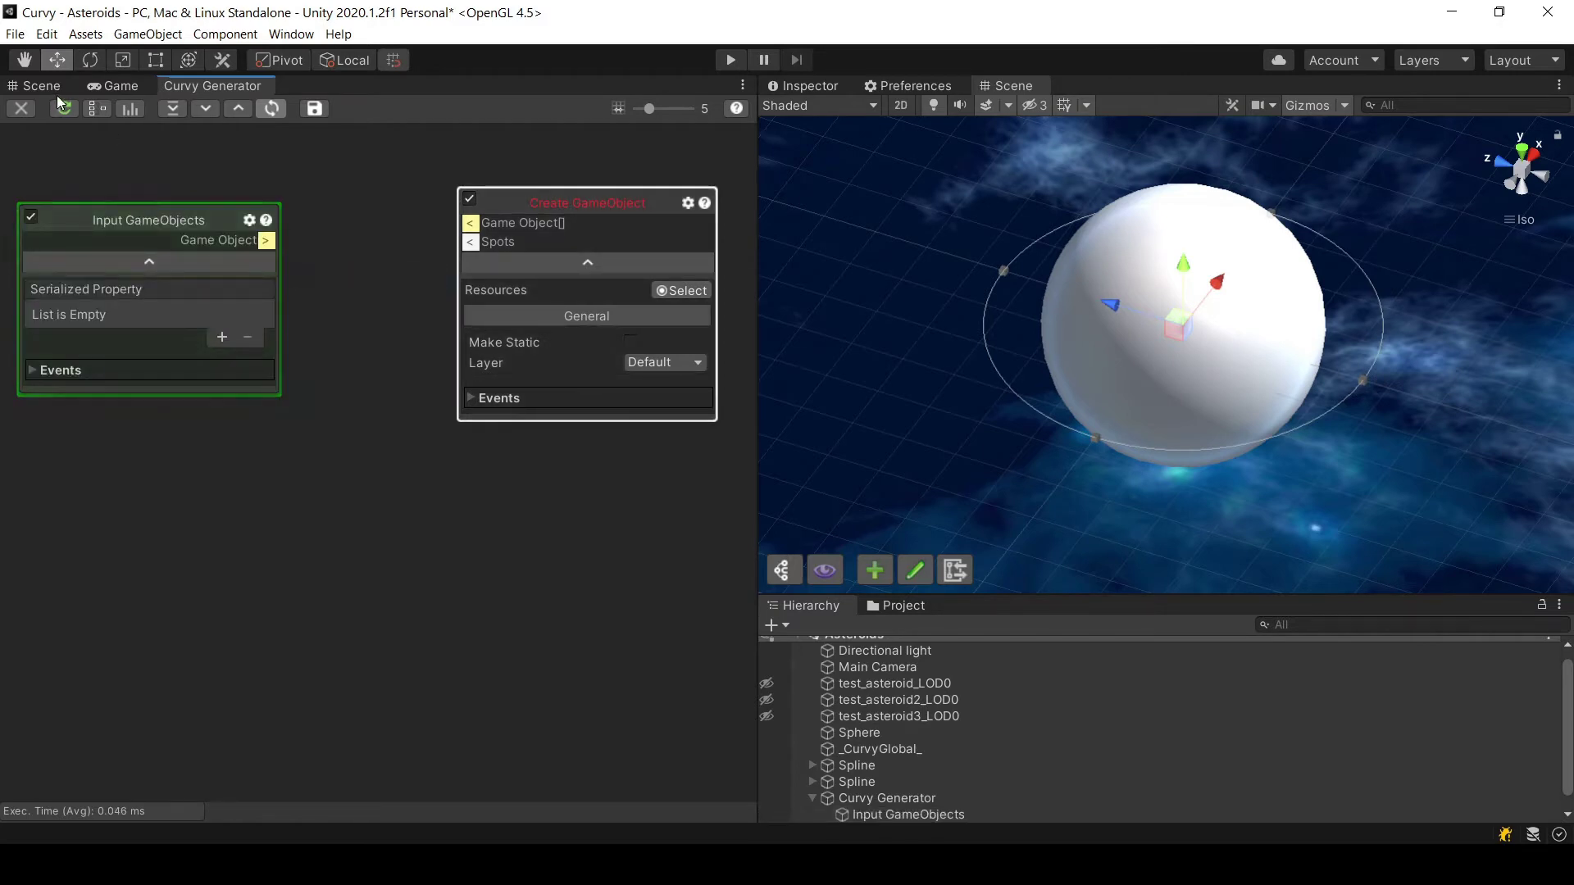
Maximize the Curvy Generator window, link Input GameObjects to the Game Object[] input of Create GameObject and space the modules apart
right_click(194, 90)
click(230, 102)
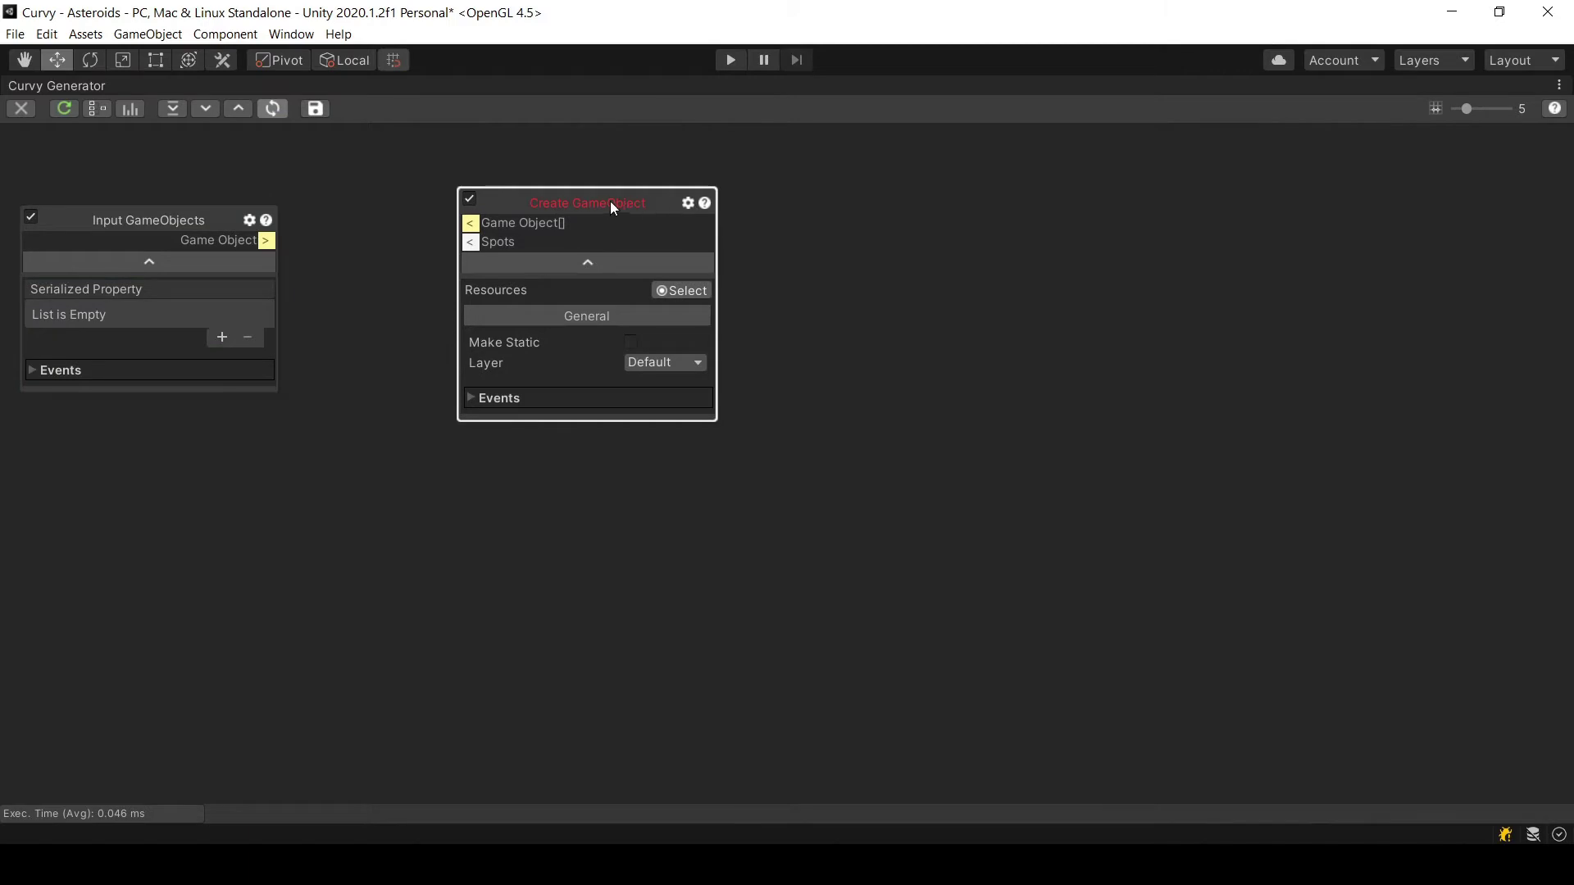
drag(266, 240, 1047, 220)
drag(105, 218, 325, 255)
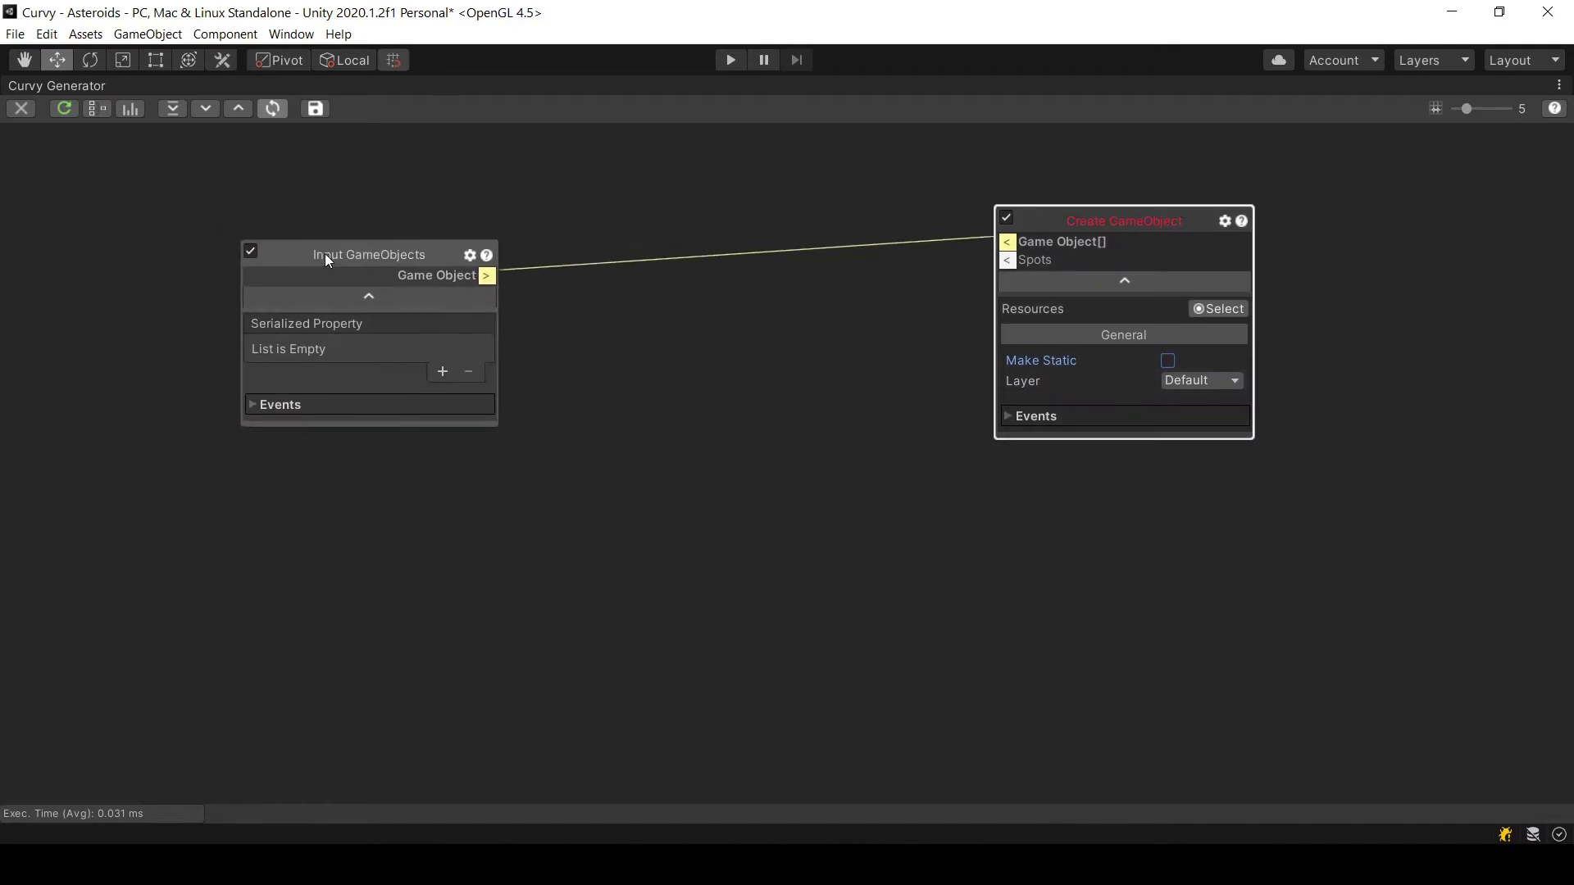
Add three empty object entries to the Input GameObjects module's list
click(443, 375)
click(440, 375)
click(441, 396)
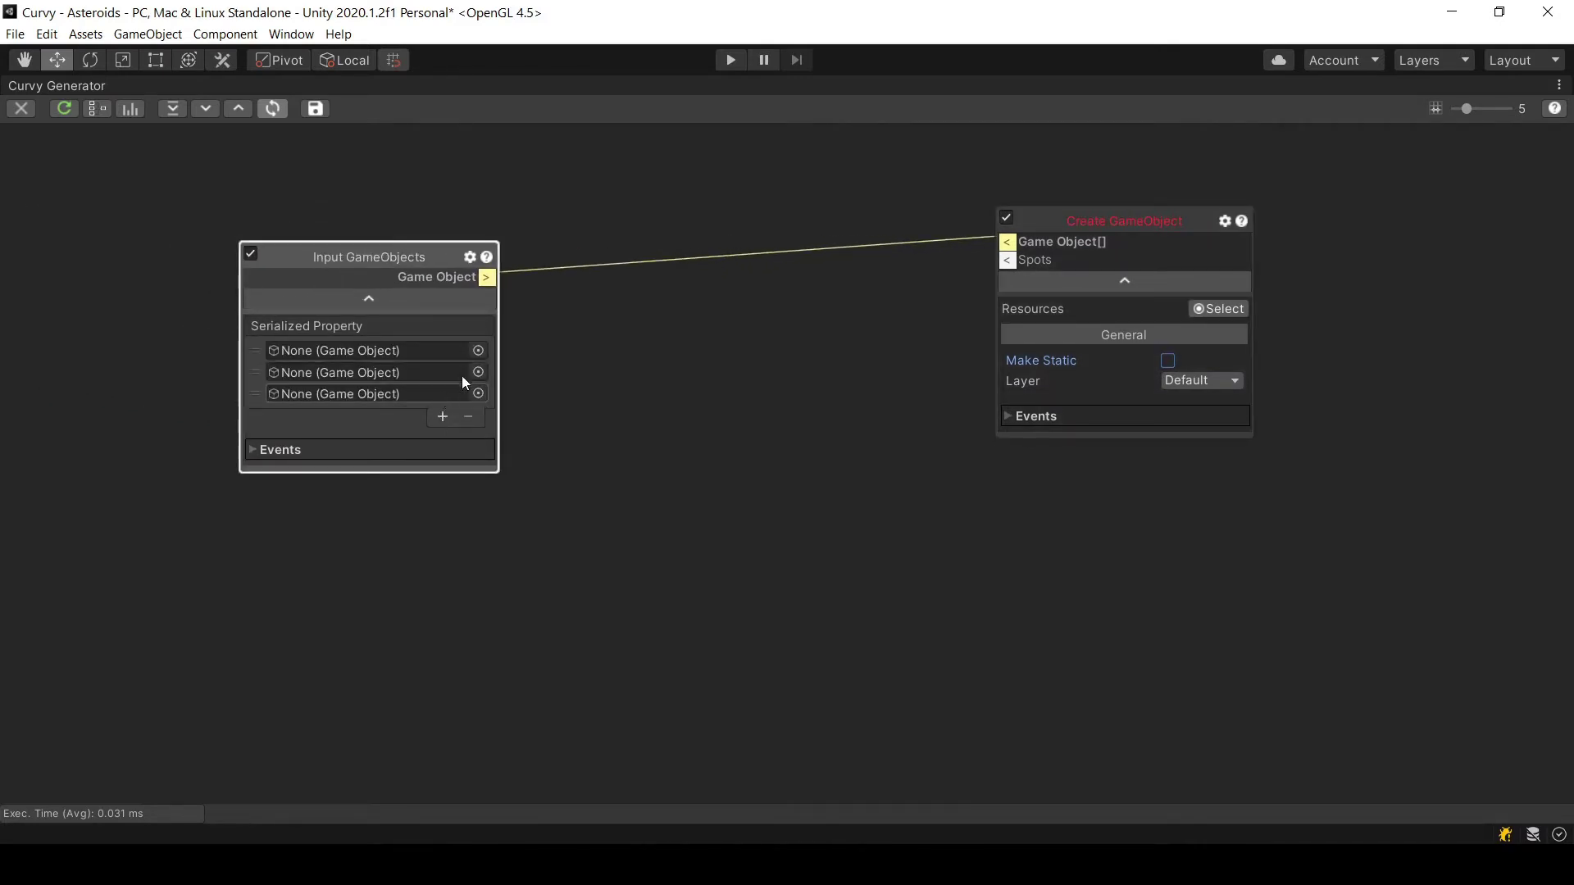
Assign test_asteroid_LOD0, test_asteroid2_LOD0 and test_asteroid3_LOD0 to the three empty entries of the Input GameObjects module
click(478, 350)
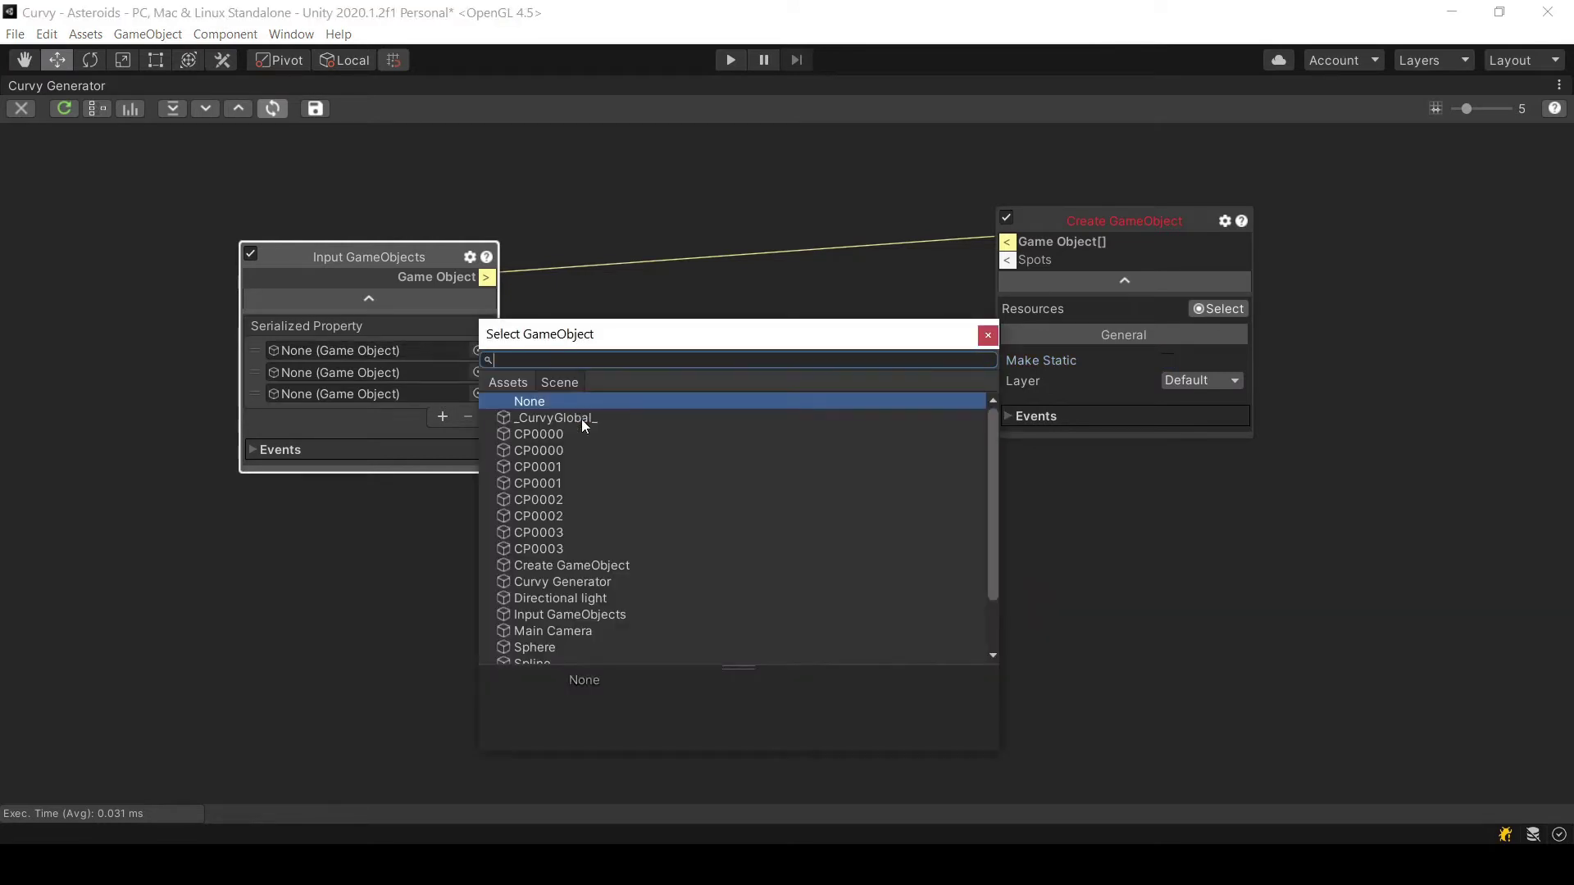
text(lod)
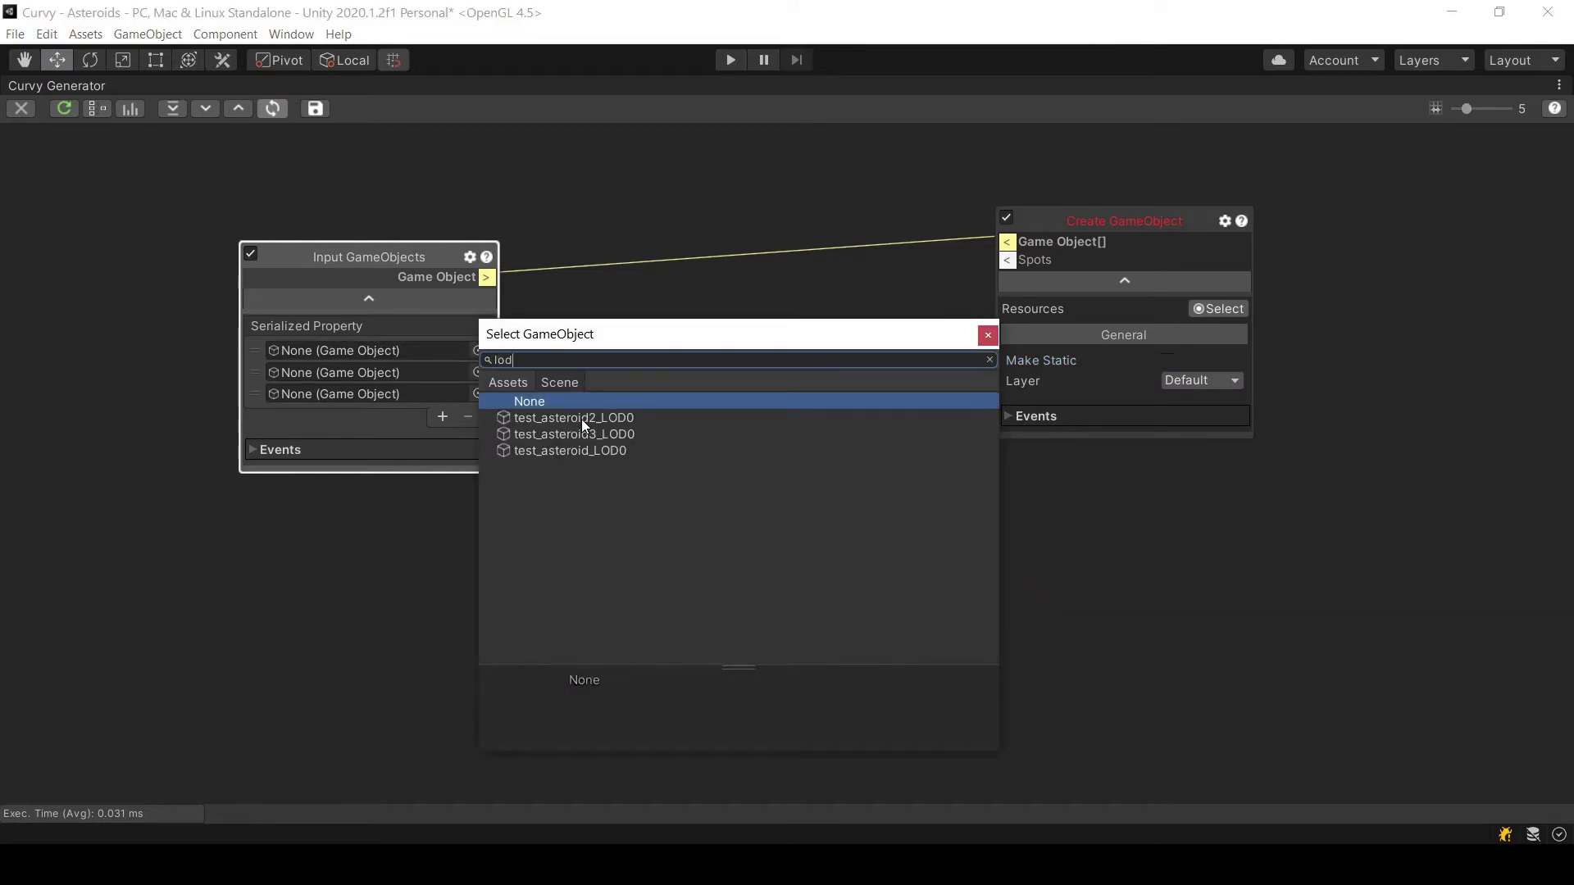
double_click(598, 450)
click(478, 372)
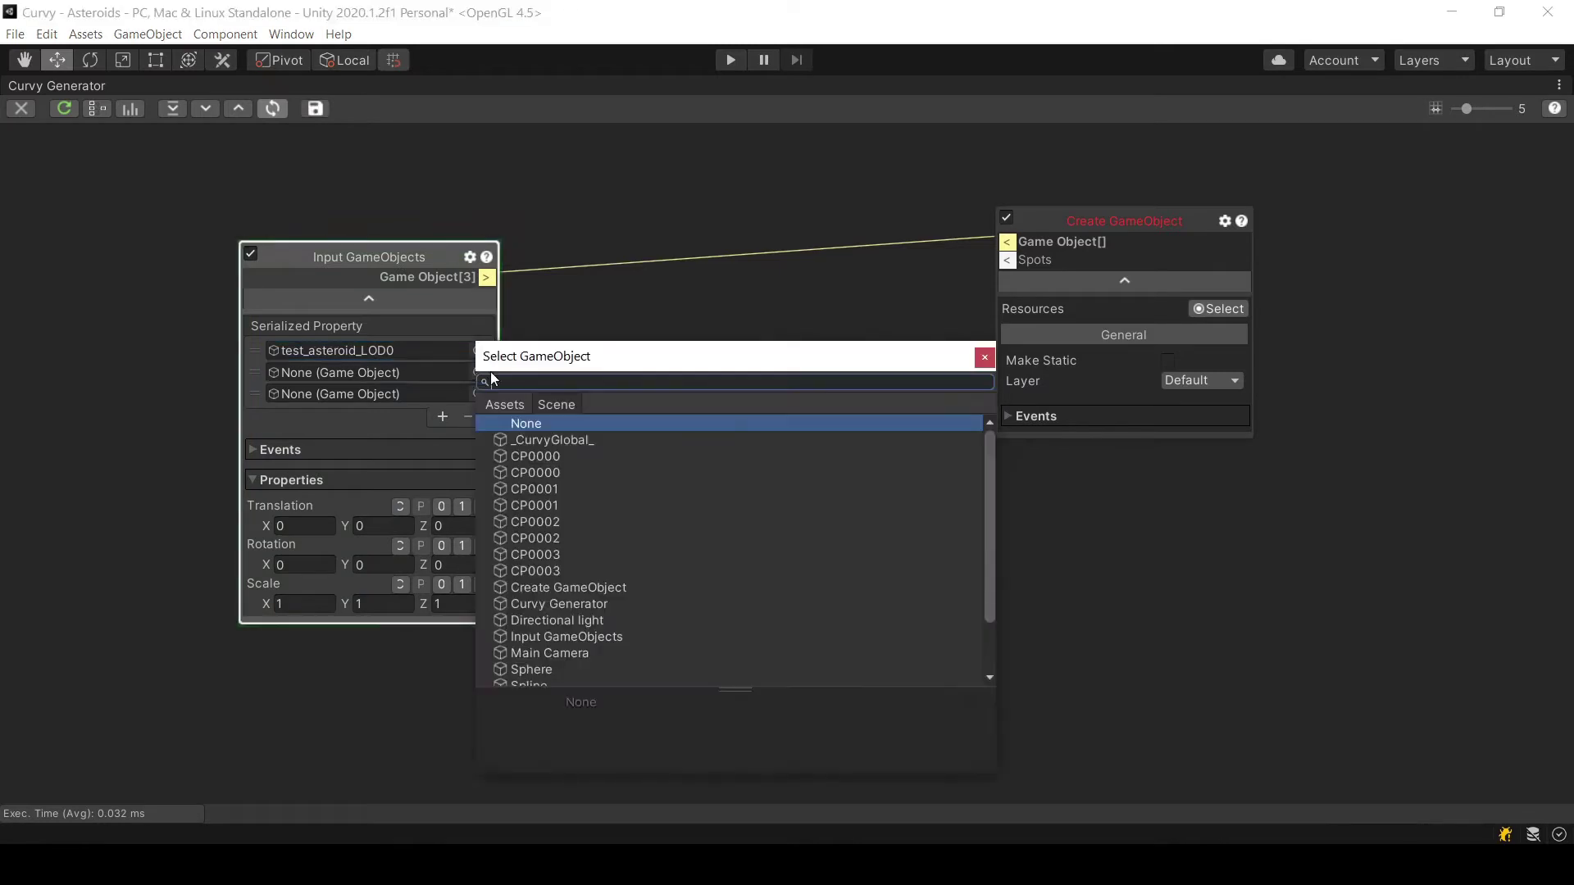
text(lod)
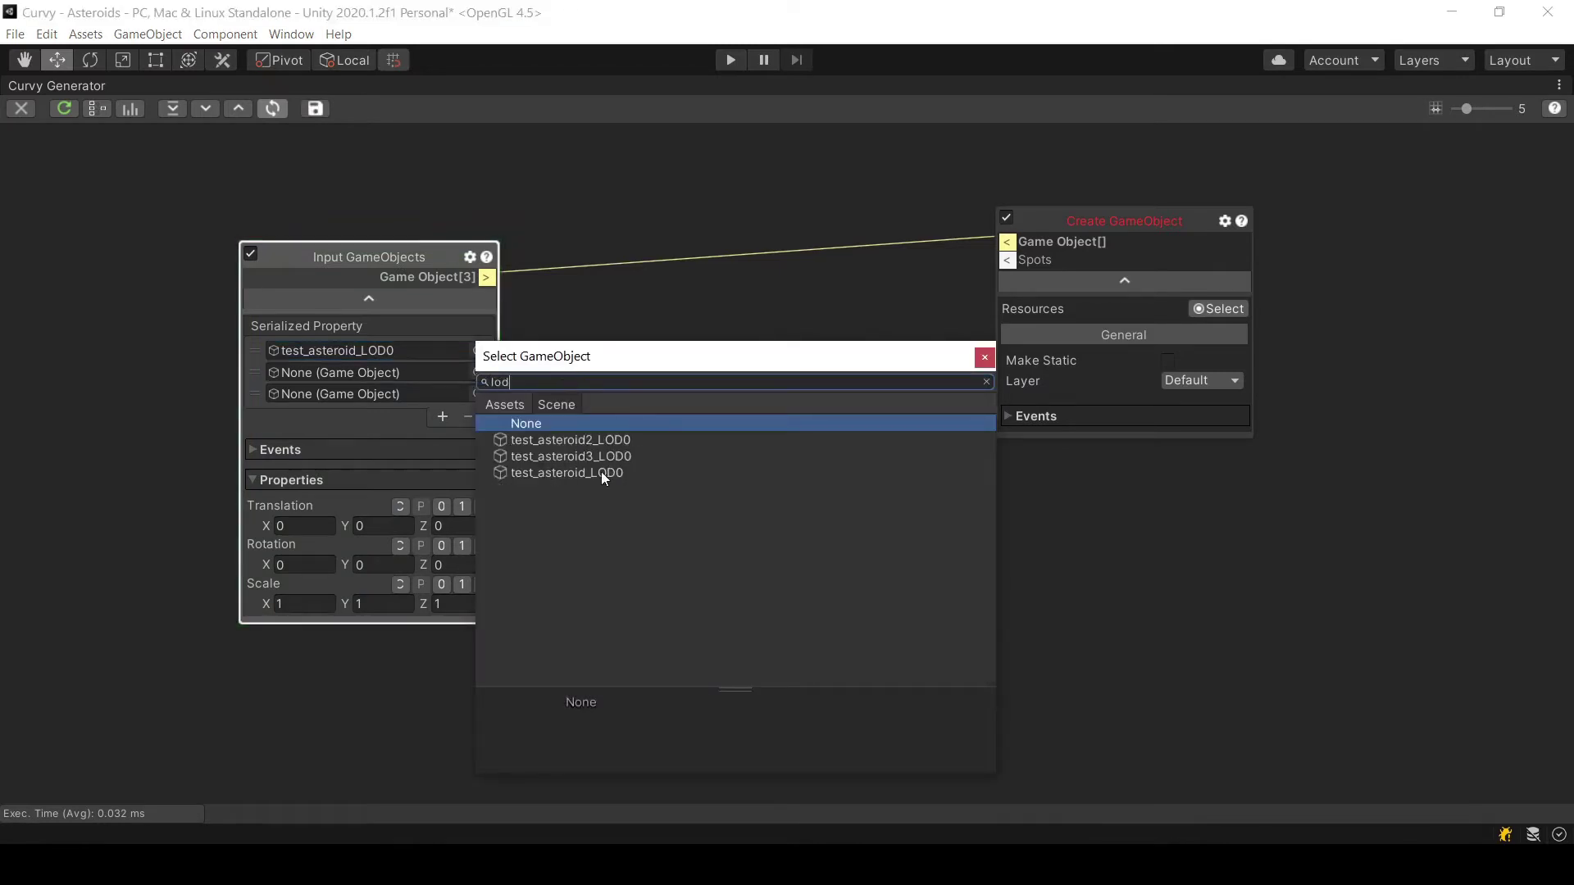
click(591, 440)
click(478, 393)
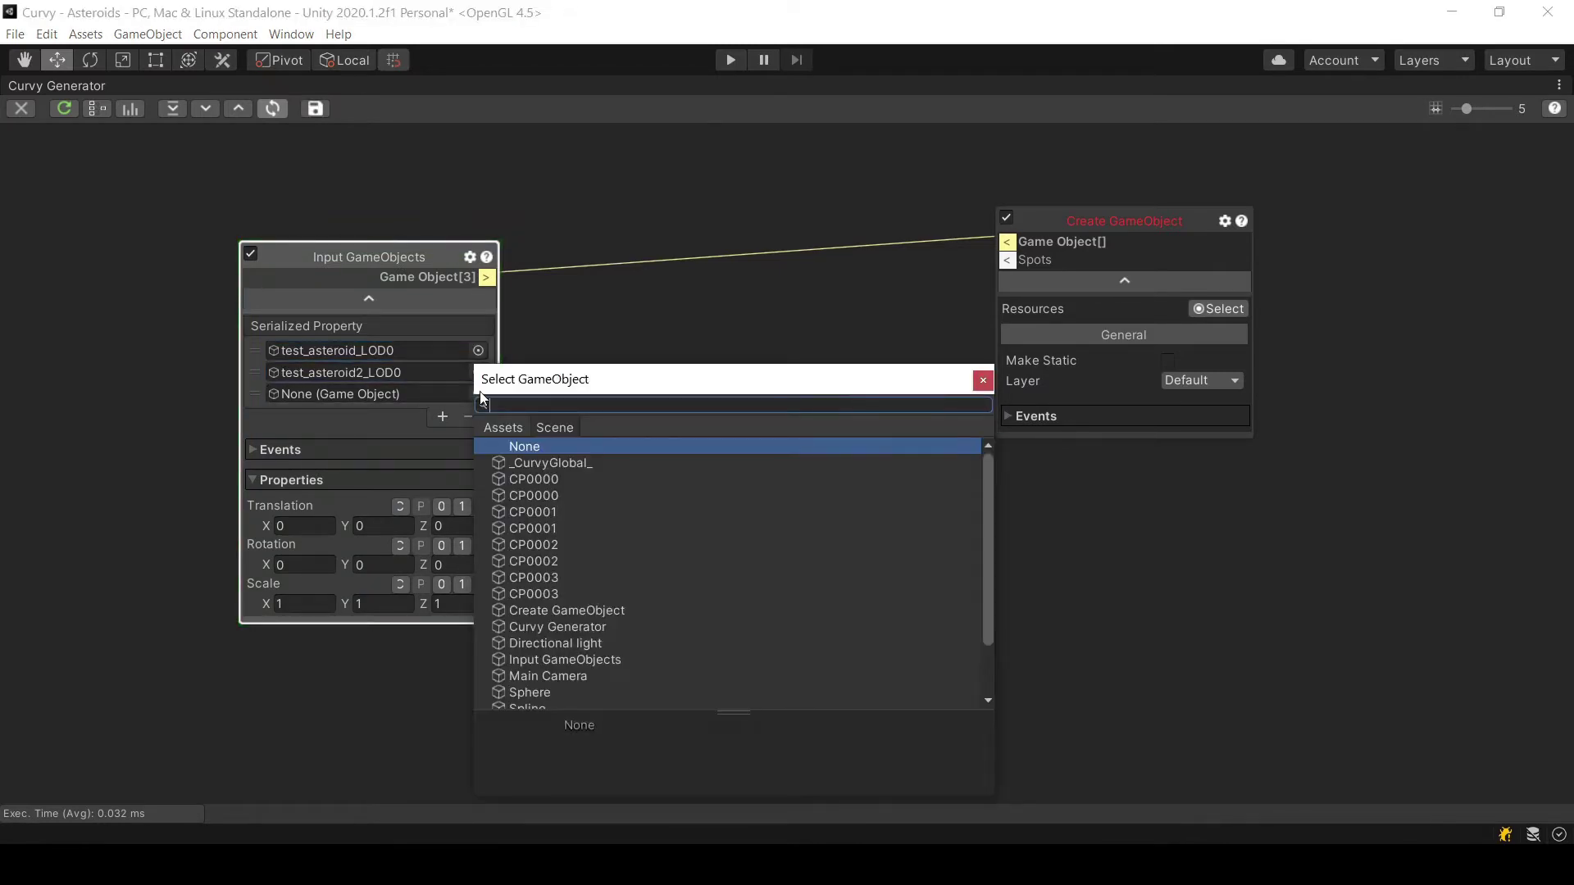
text(lod)
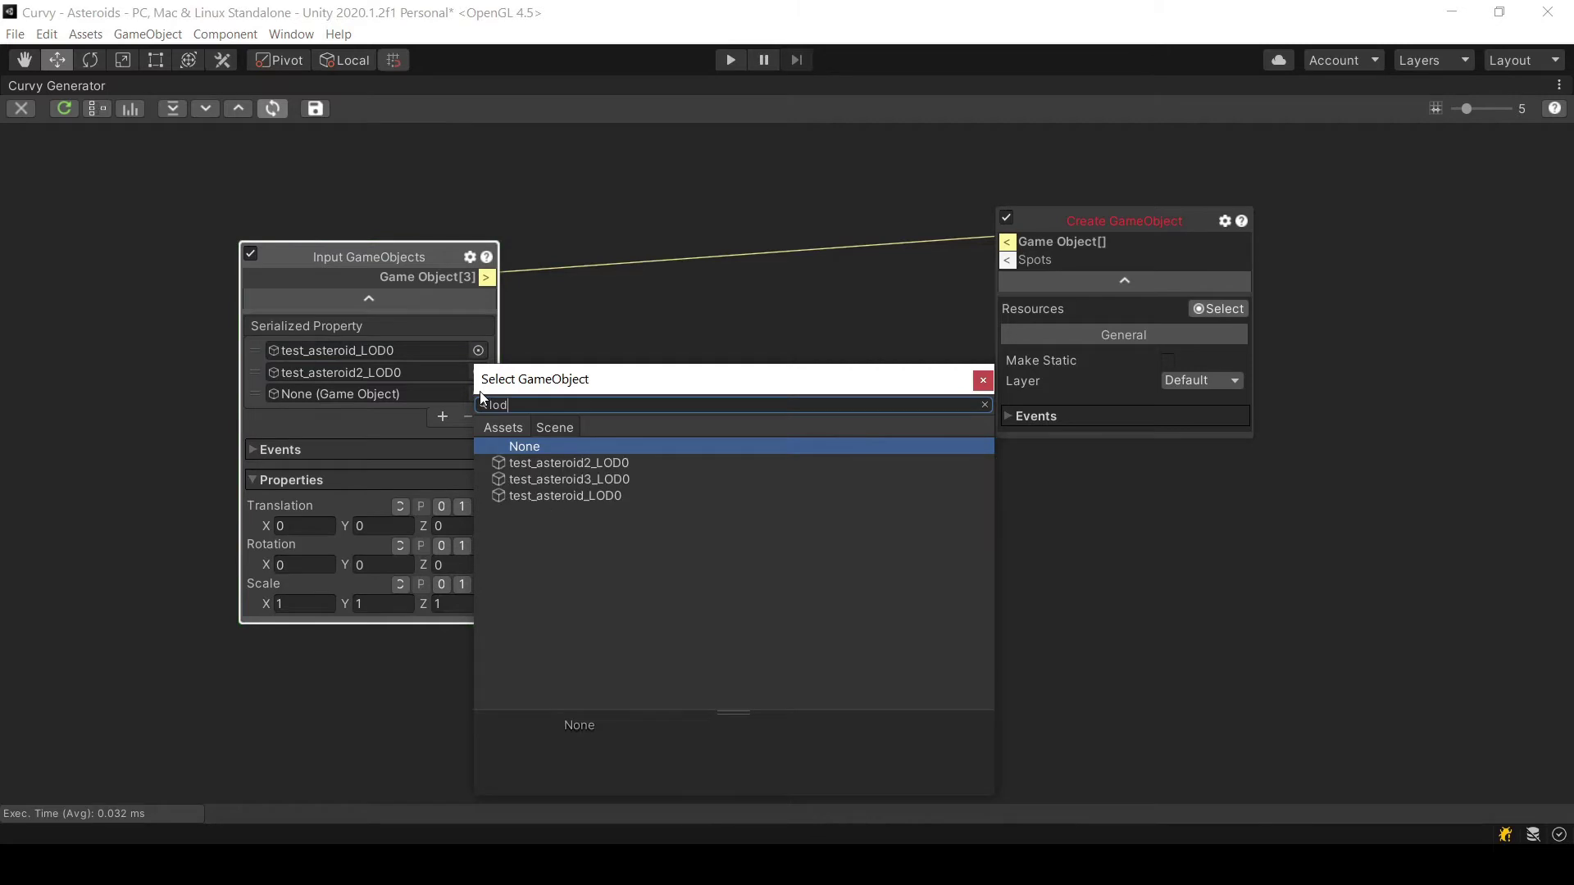
double_click(575, 478)
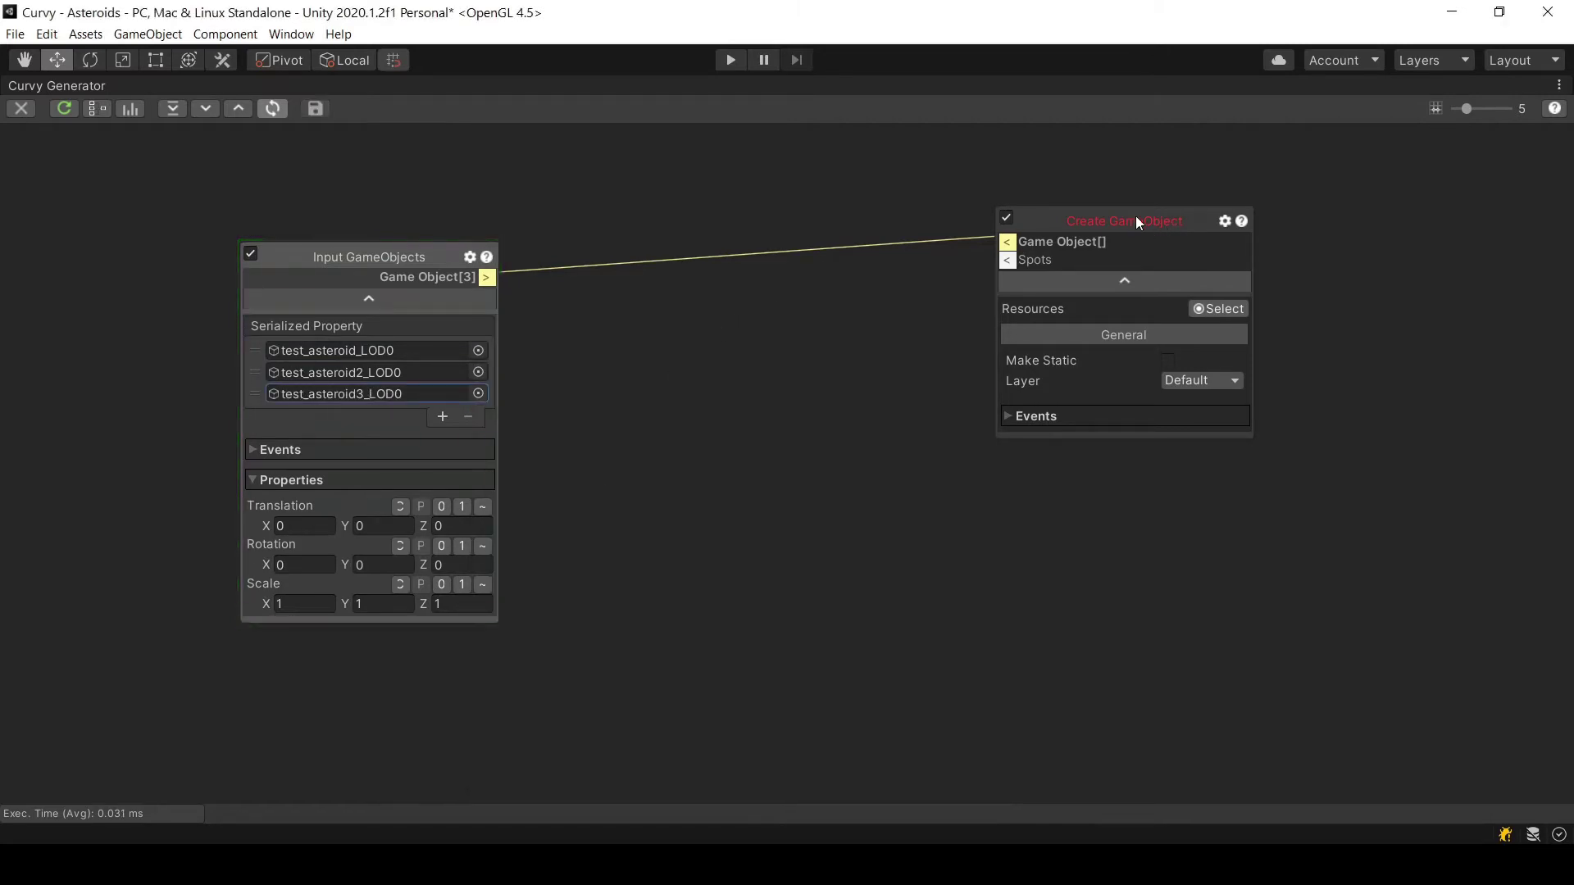
Add a Volume Spots module between the existing modules and link its Spots output to the Spots input of Create GameObject
drag(1136, 218, 1197, 228)
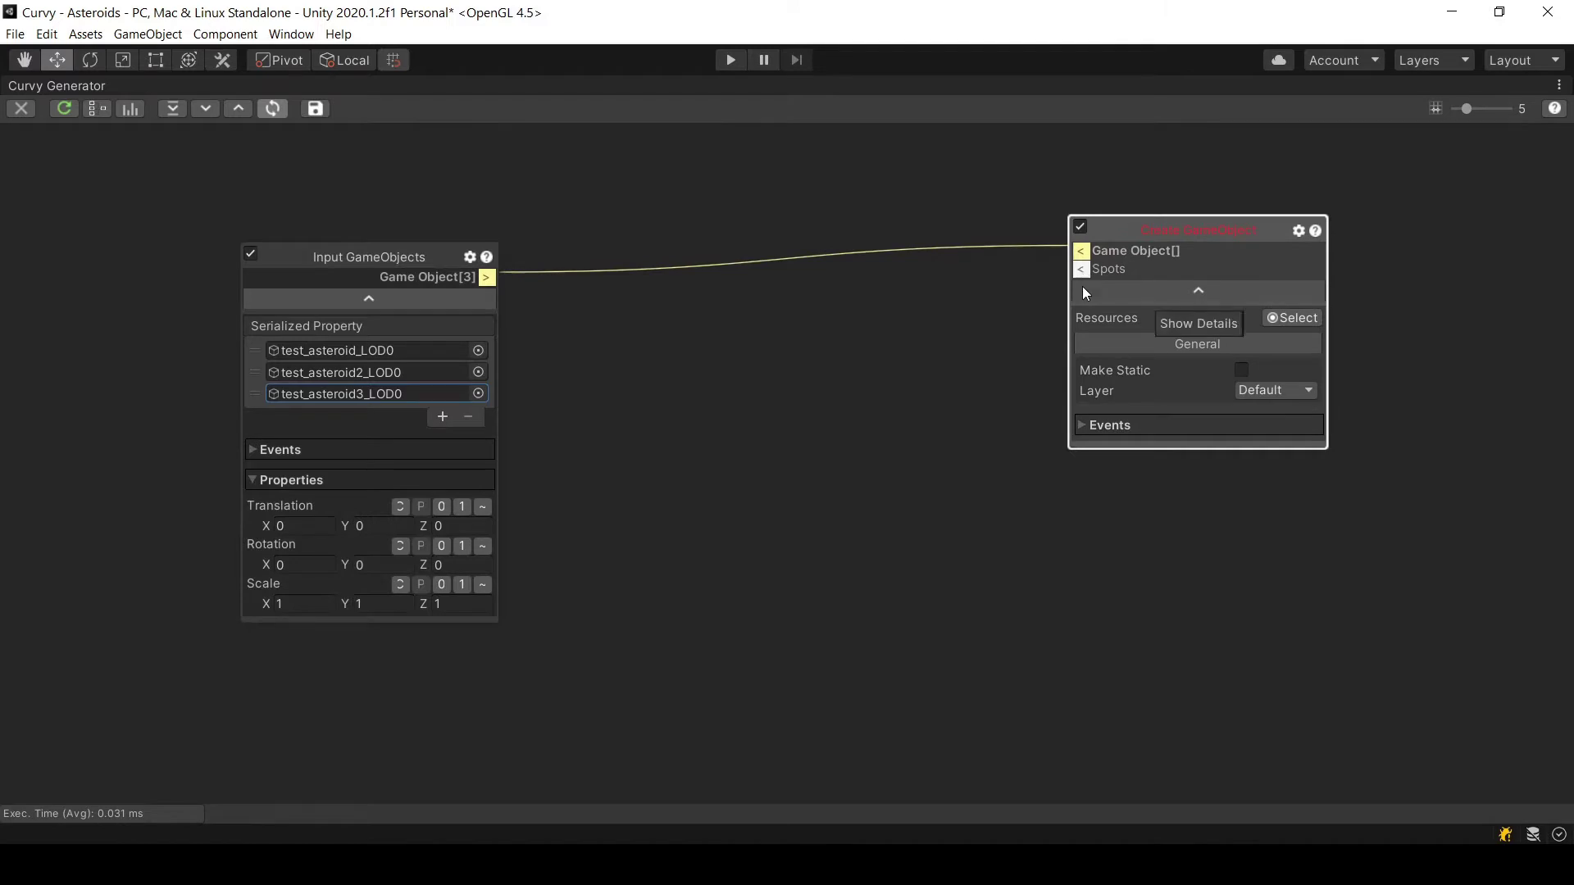
right_click(707, 322)
mouse_move(733, 335)
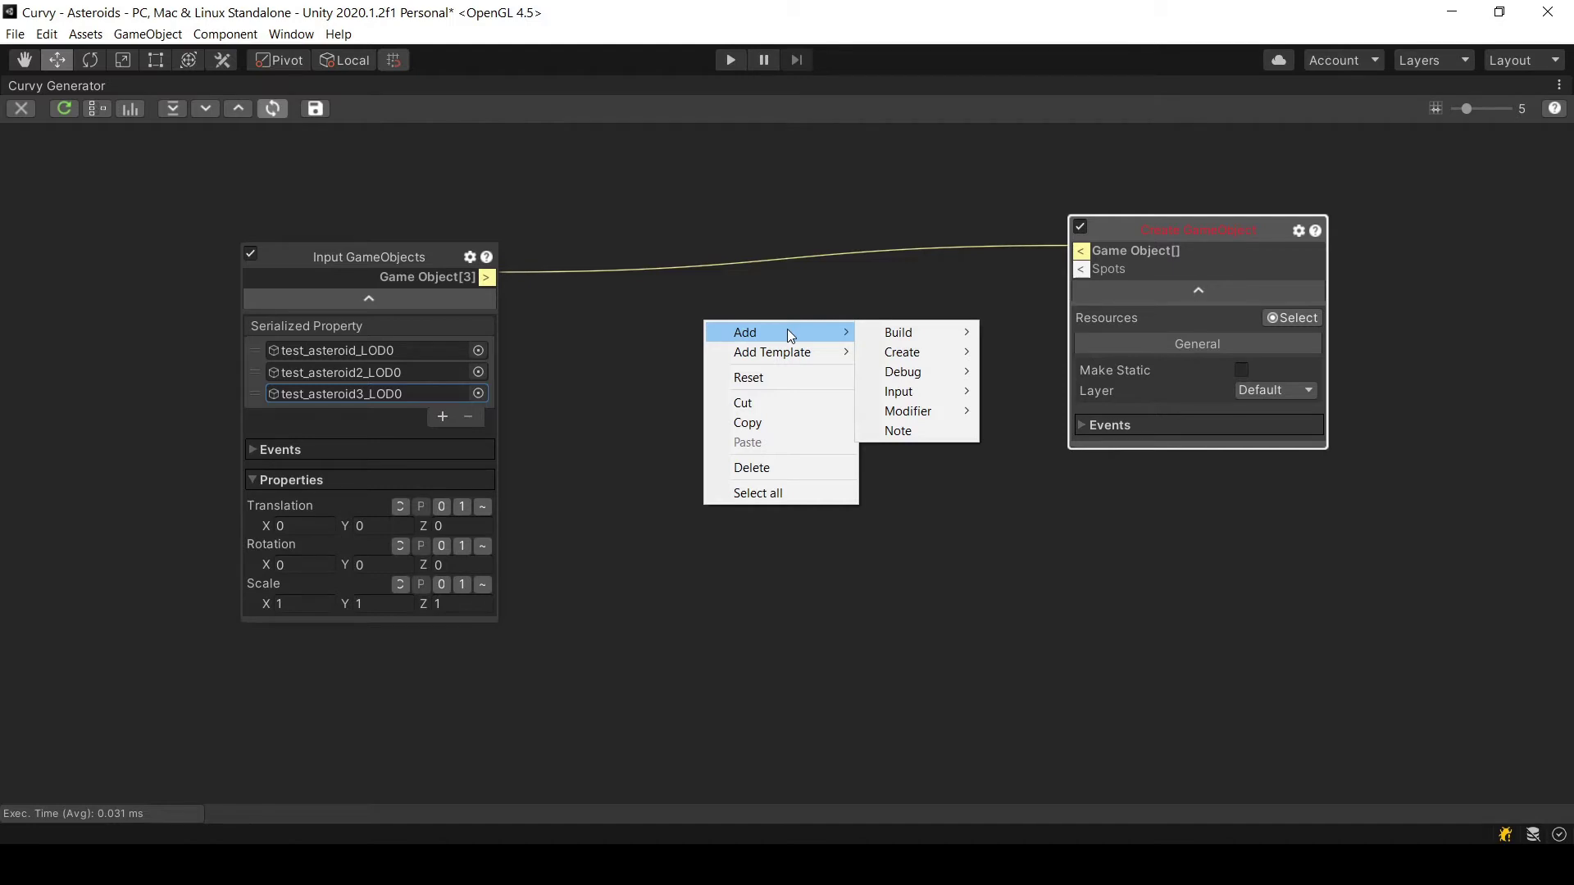
mouse_move(915, 335)
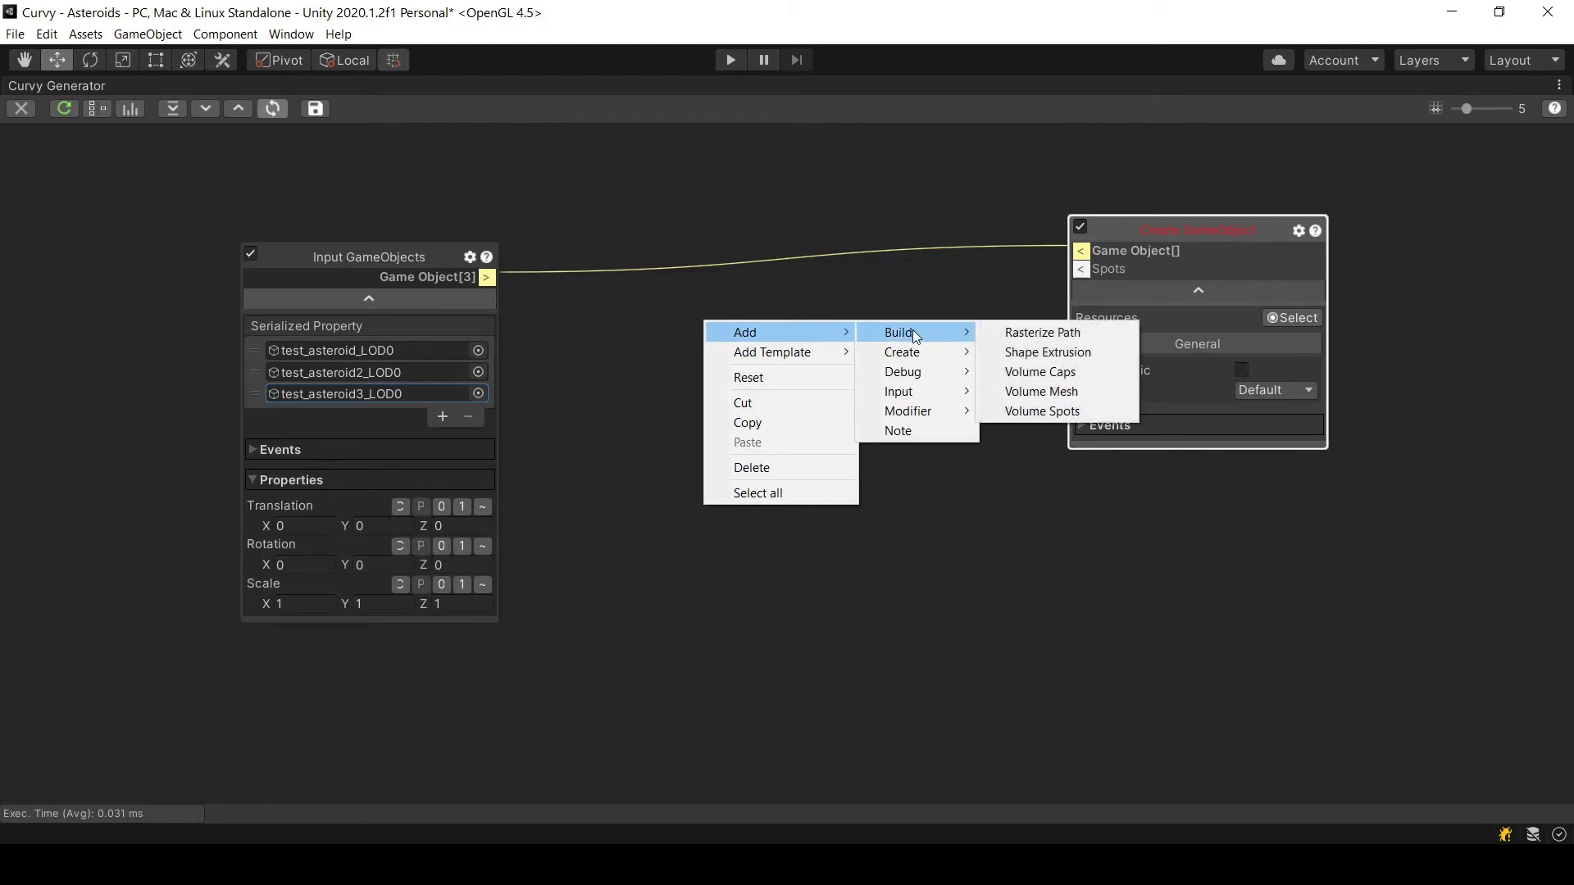
click(1031, 411)
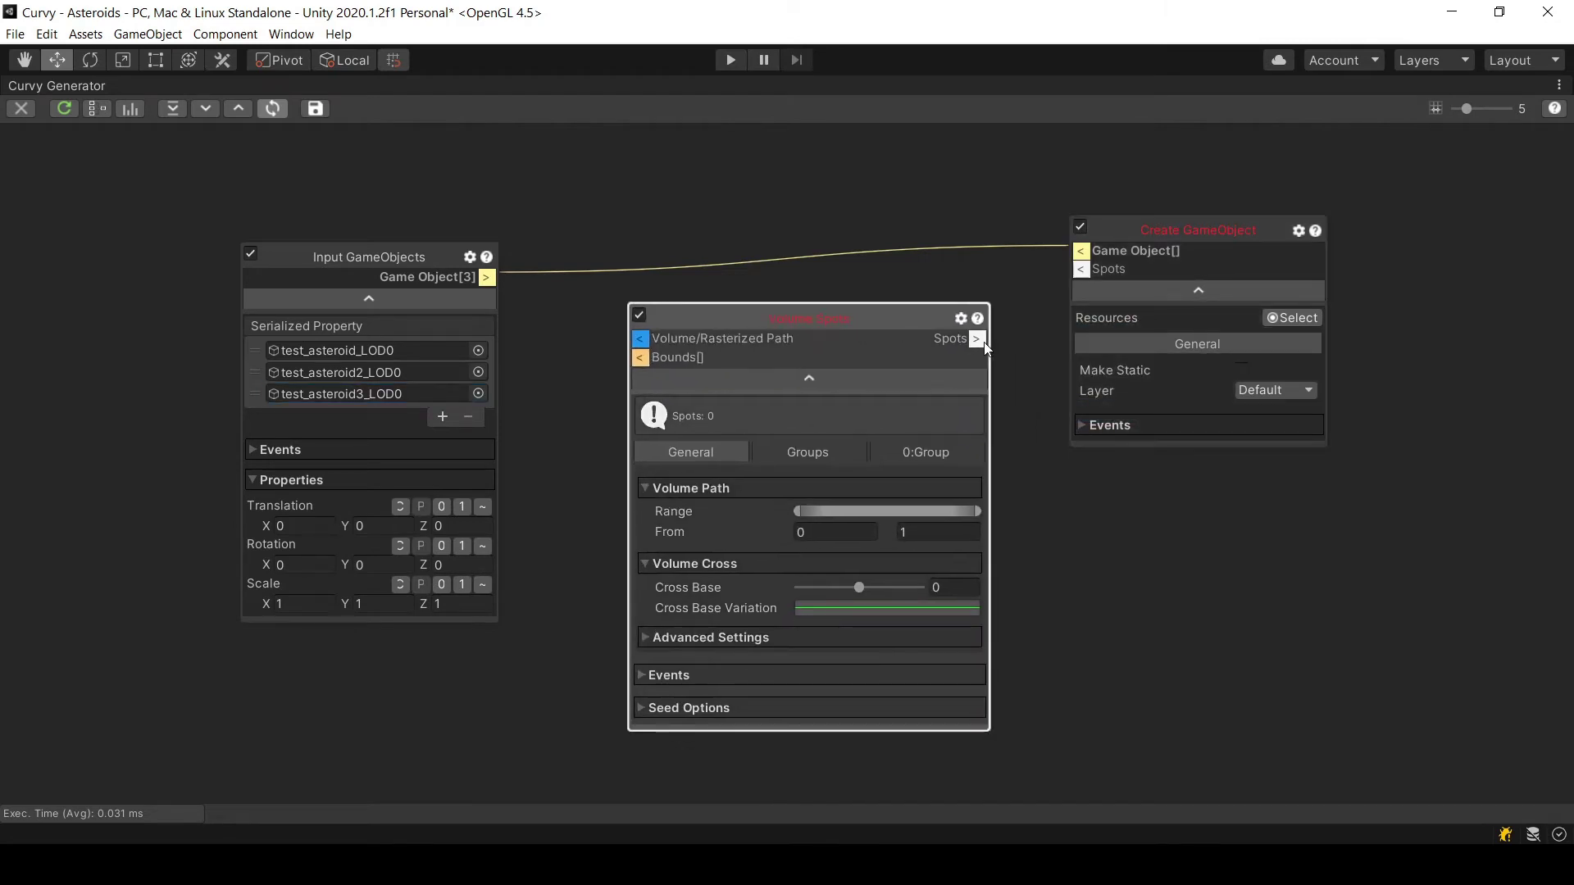
drag(976, 339, 1082, 271)
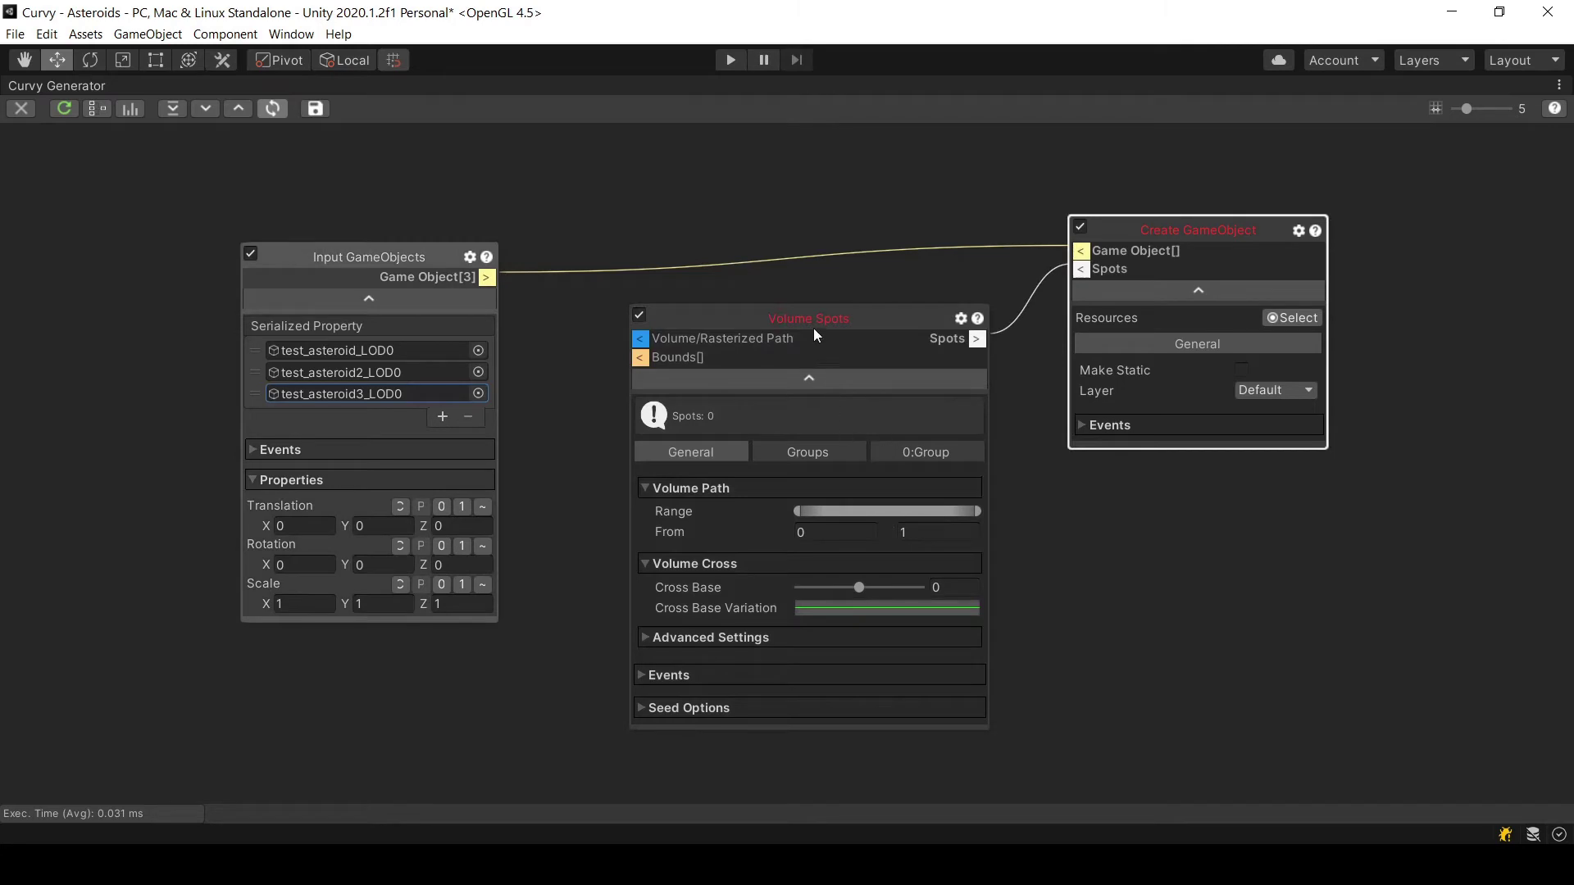
Space out the canvas by moving Input GameObjects to the upper-left corner and Volume Spots closer to Create GameObject
drag(364, 254, 230, 185)
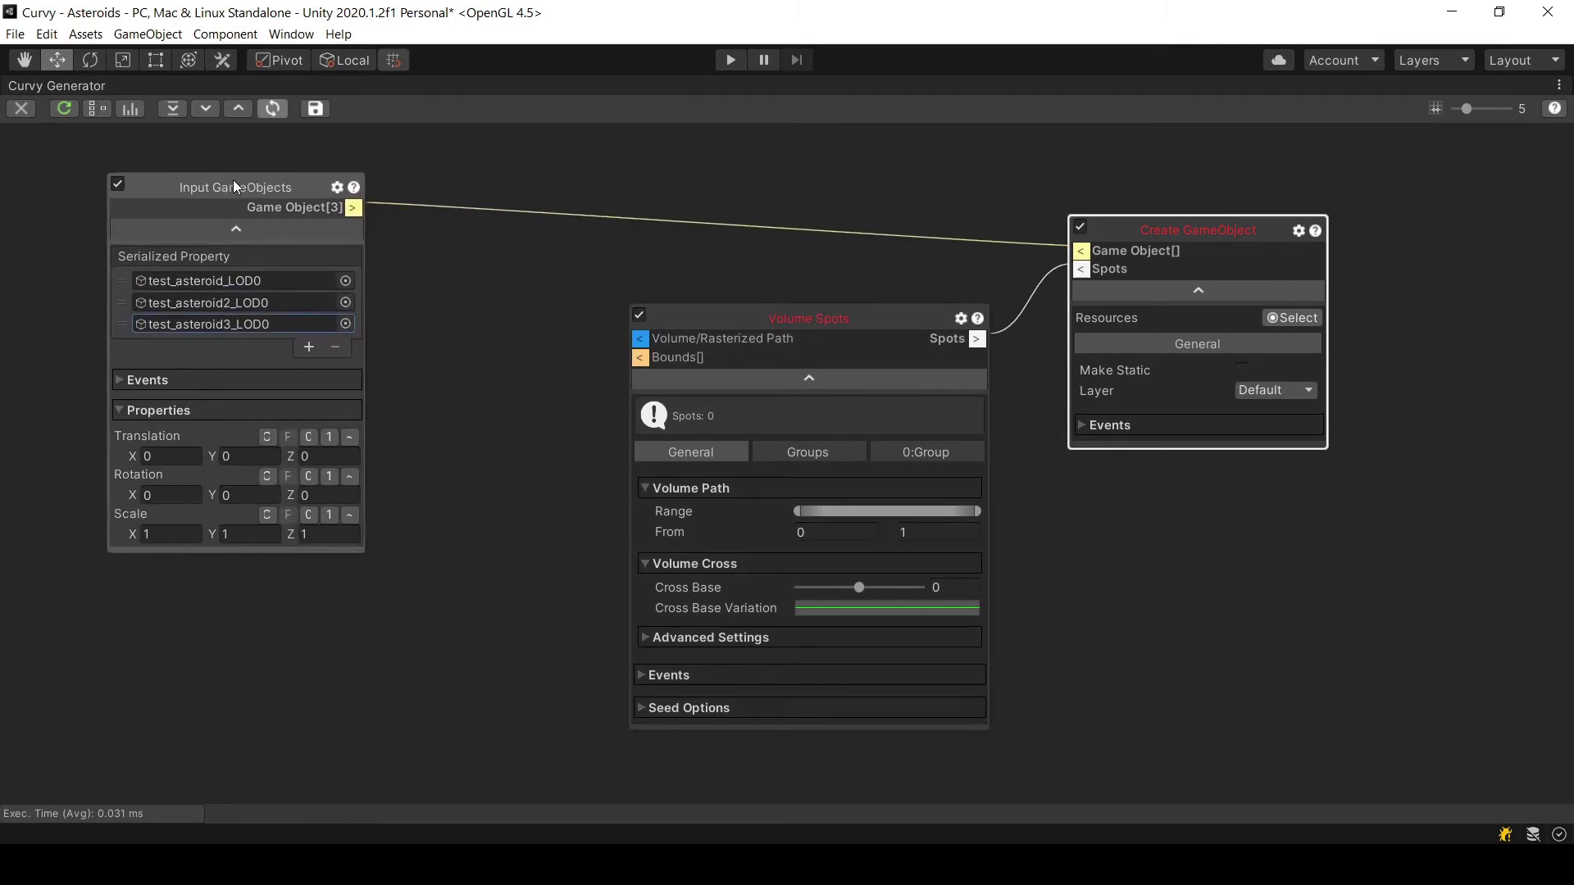
mouse_move(728, 320)
mouse_down()
mouse_move(687, 290)
mouse_move(708, 300)
mouse_up()
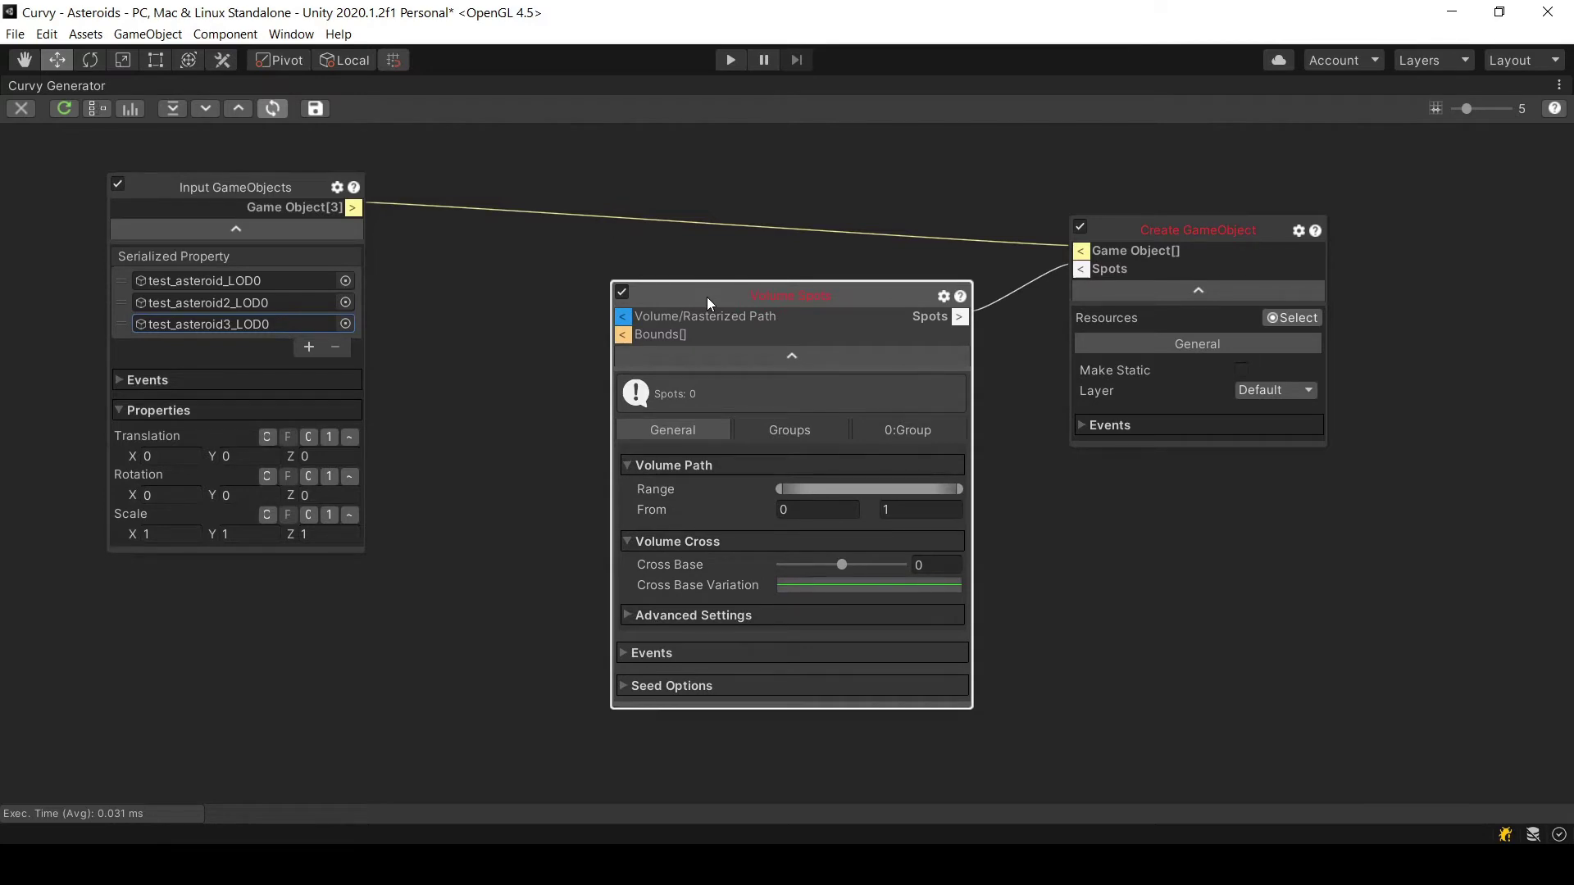
drag(731, 303, 804, 342)
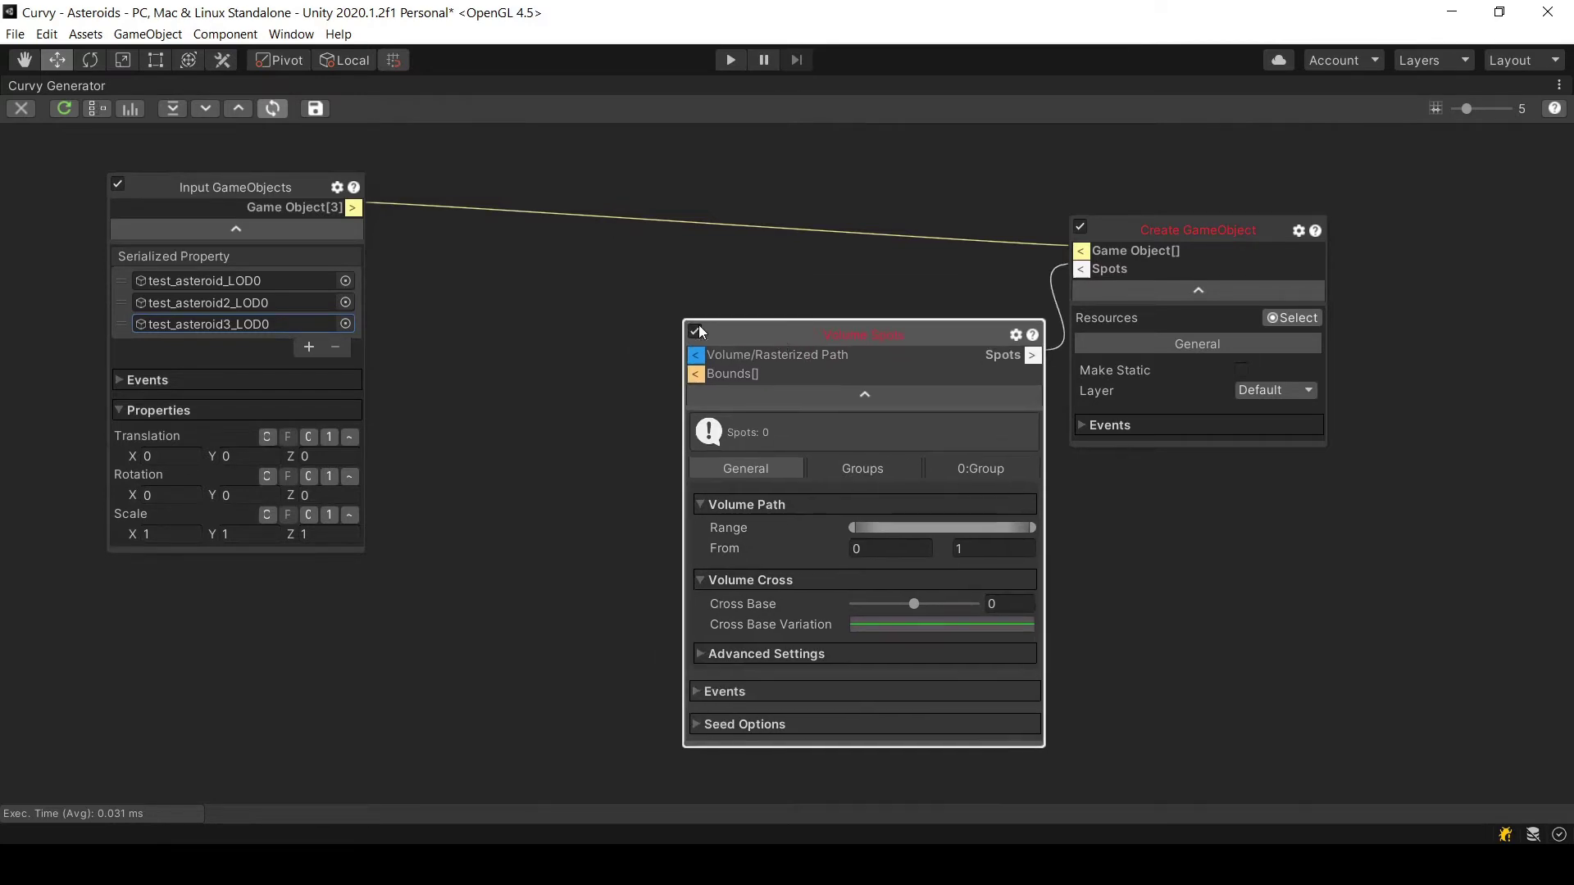
drag(219, 182, 165, 129)
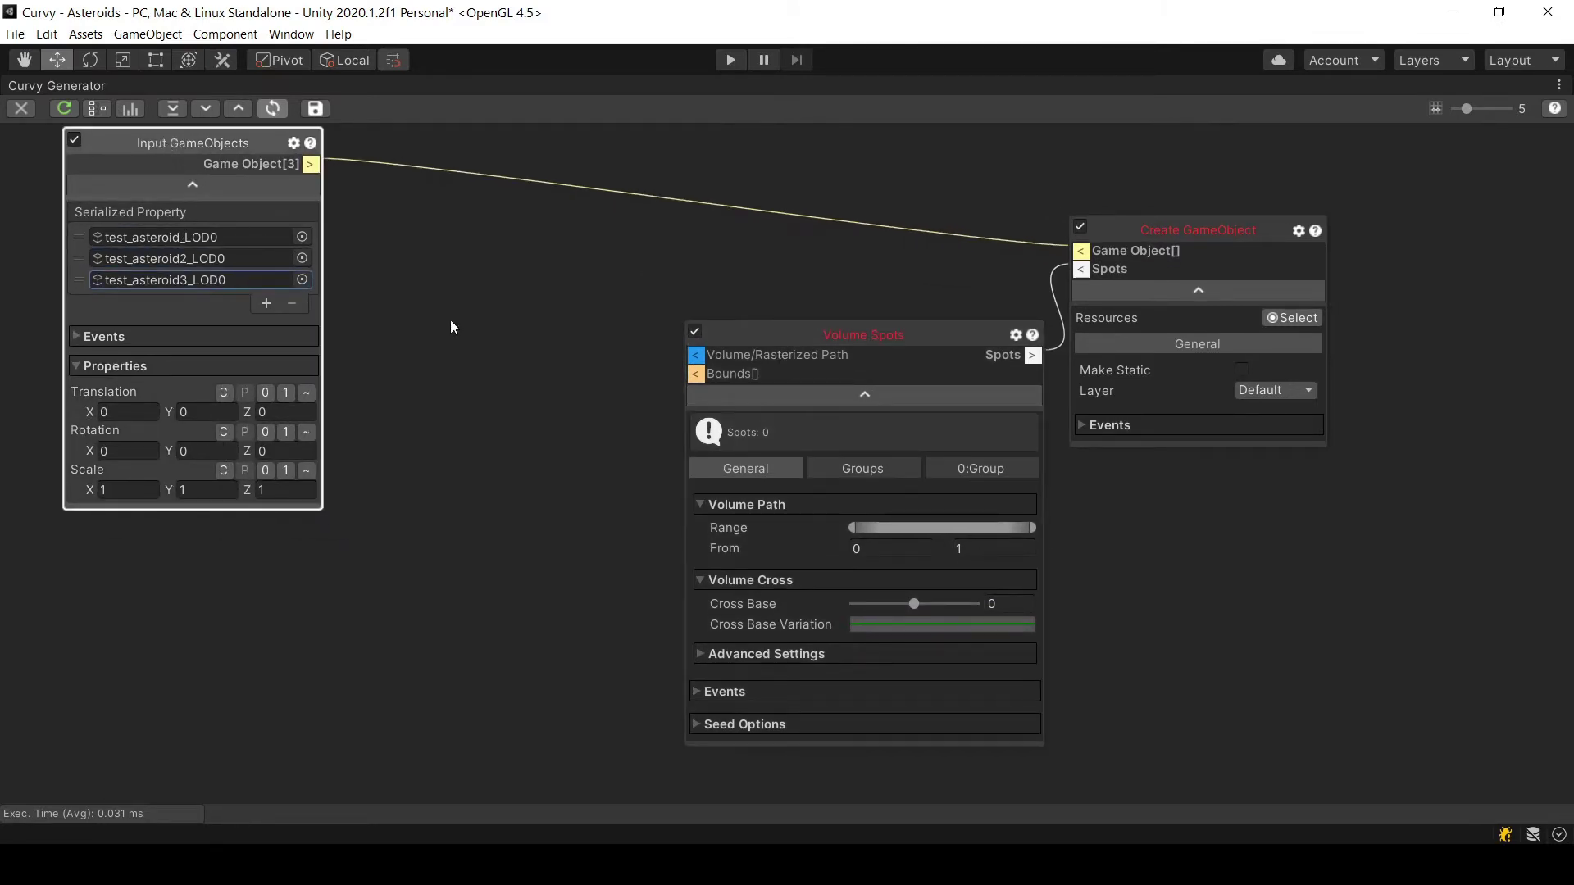
Add an Input Spline Path module beside Input GameObjects and assign the first listed Spline to it
right_click(380, 242)
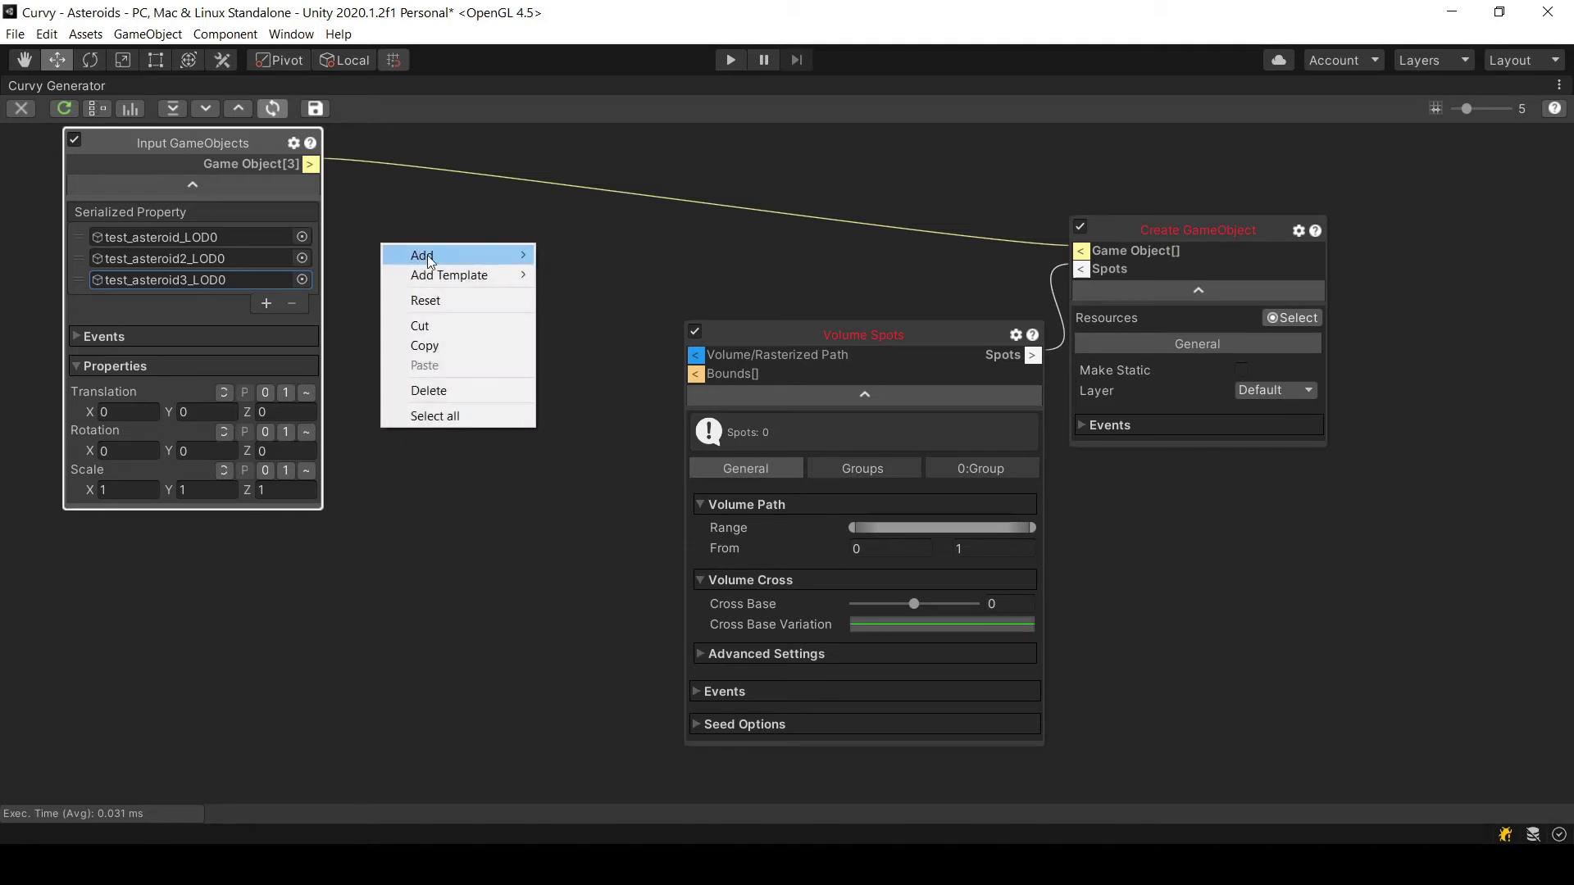
mouse_move(428, 259)
mouse_move(582, 314)
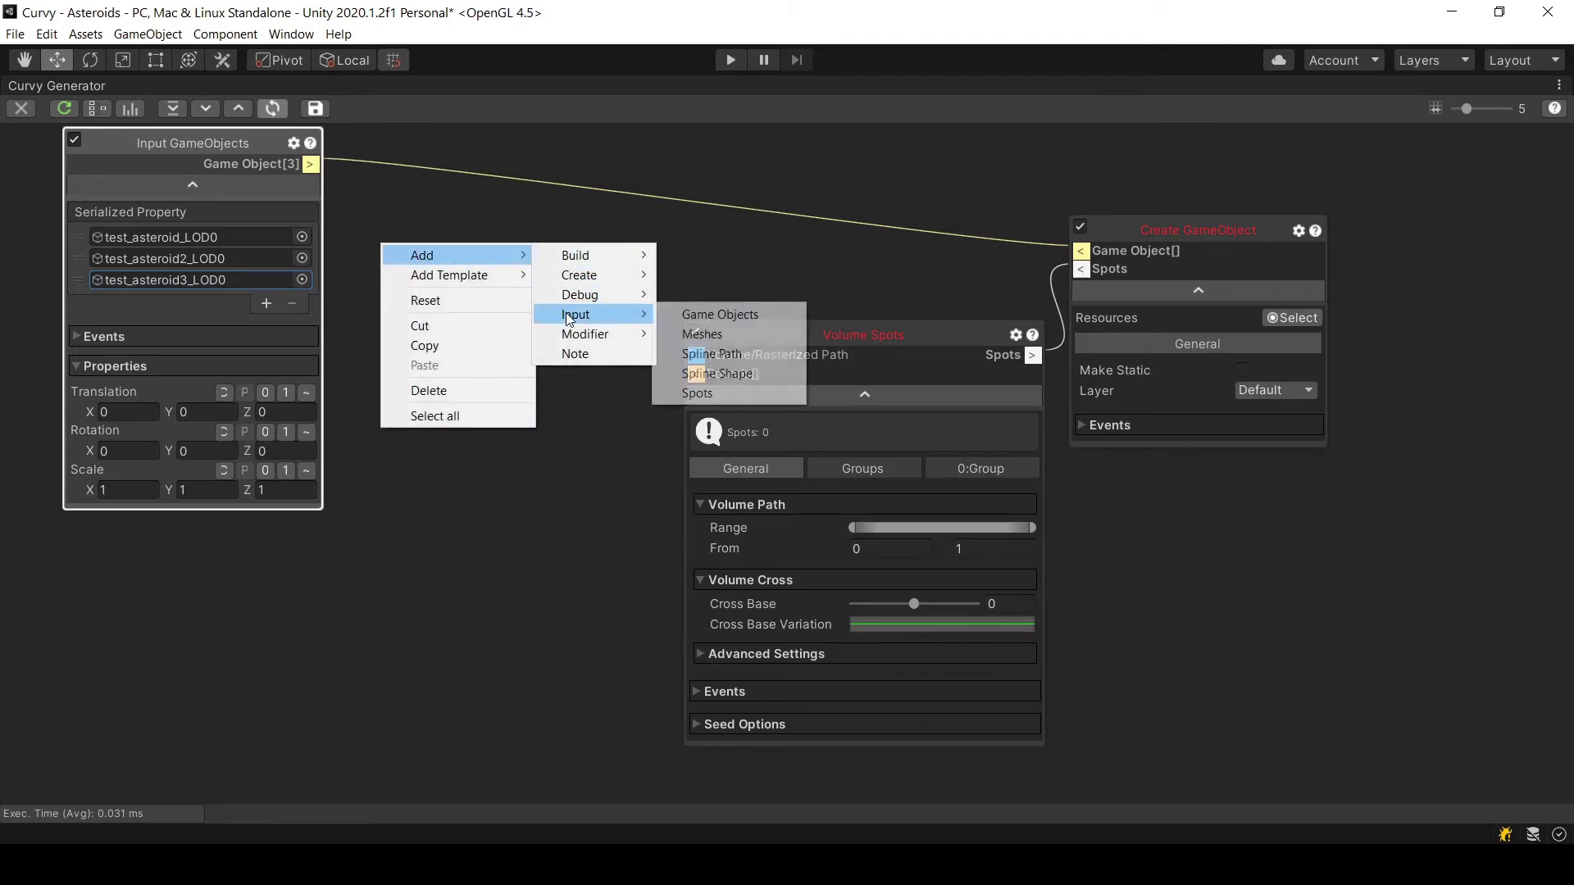
click(743, 354)
click(597, 398)
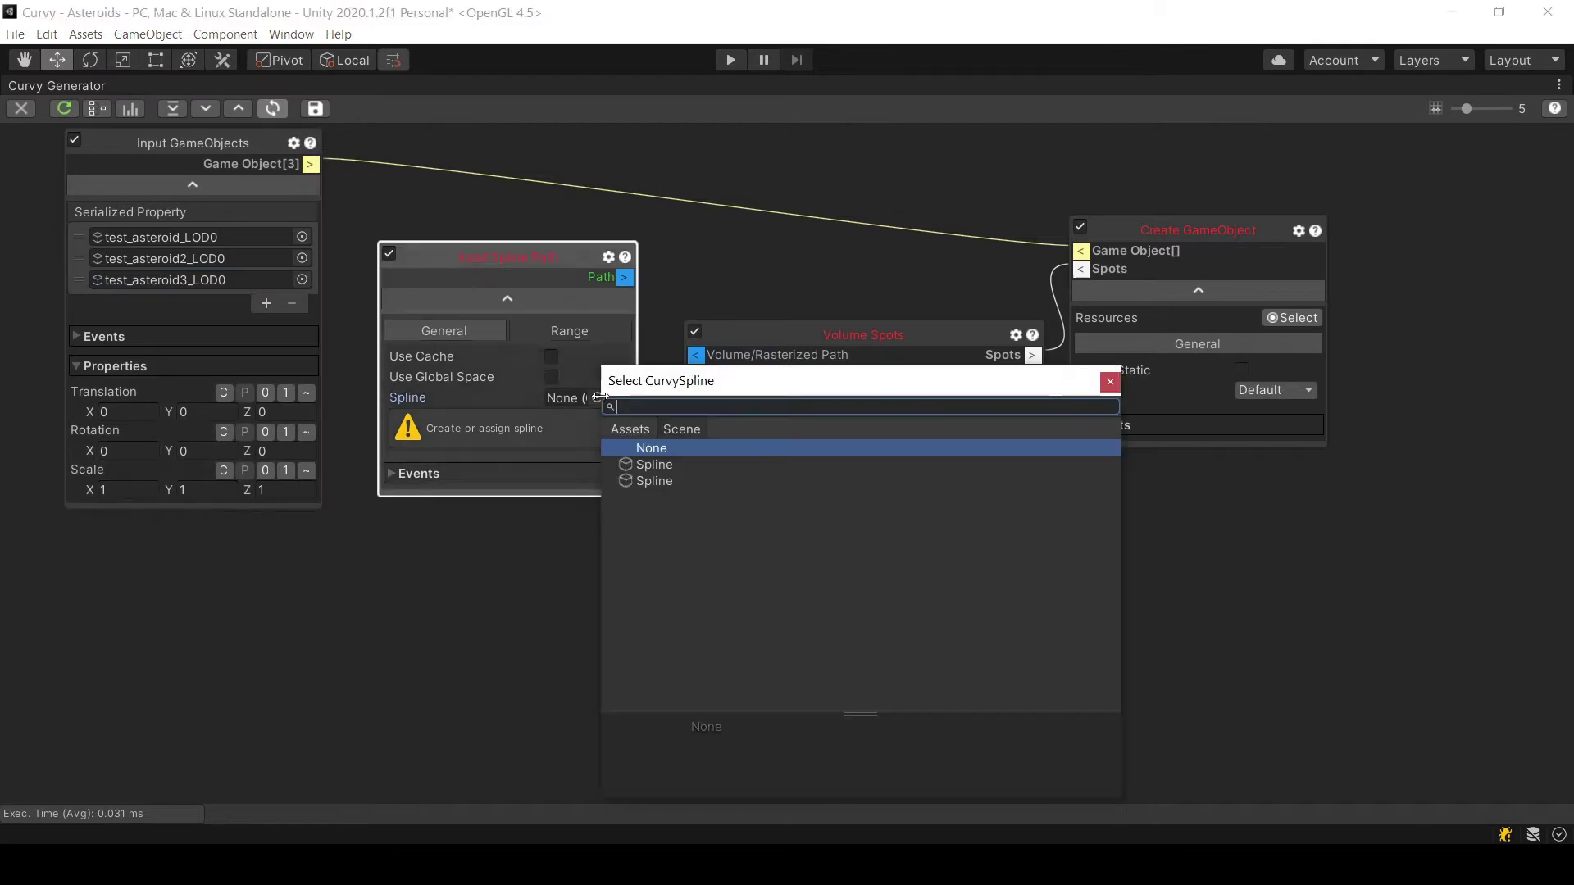
click(647, 465)
Restore the generator window to its normal size and delete the upper of the two Spline objects from the scene hierarchy
right_click(56, 84)
click(82, 91)
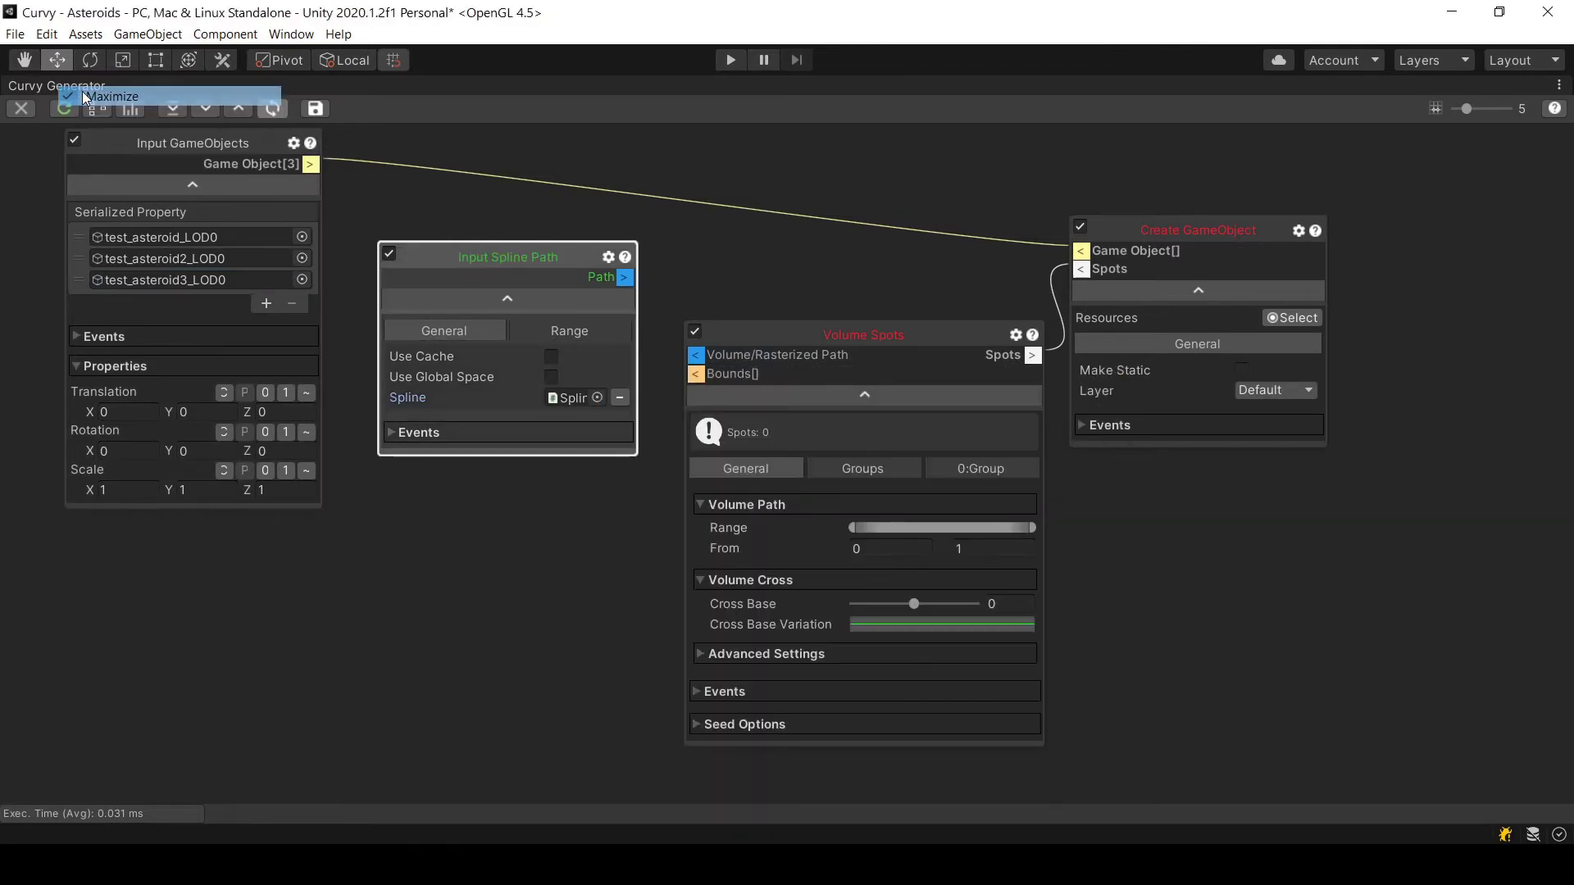
scroll(877, 738, down, 3)
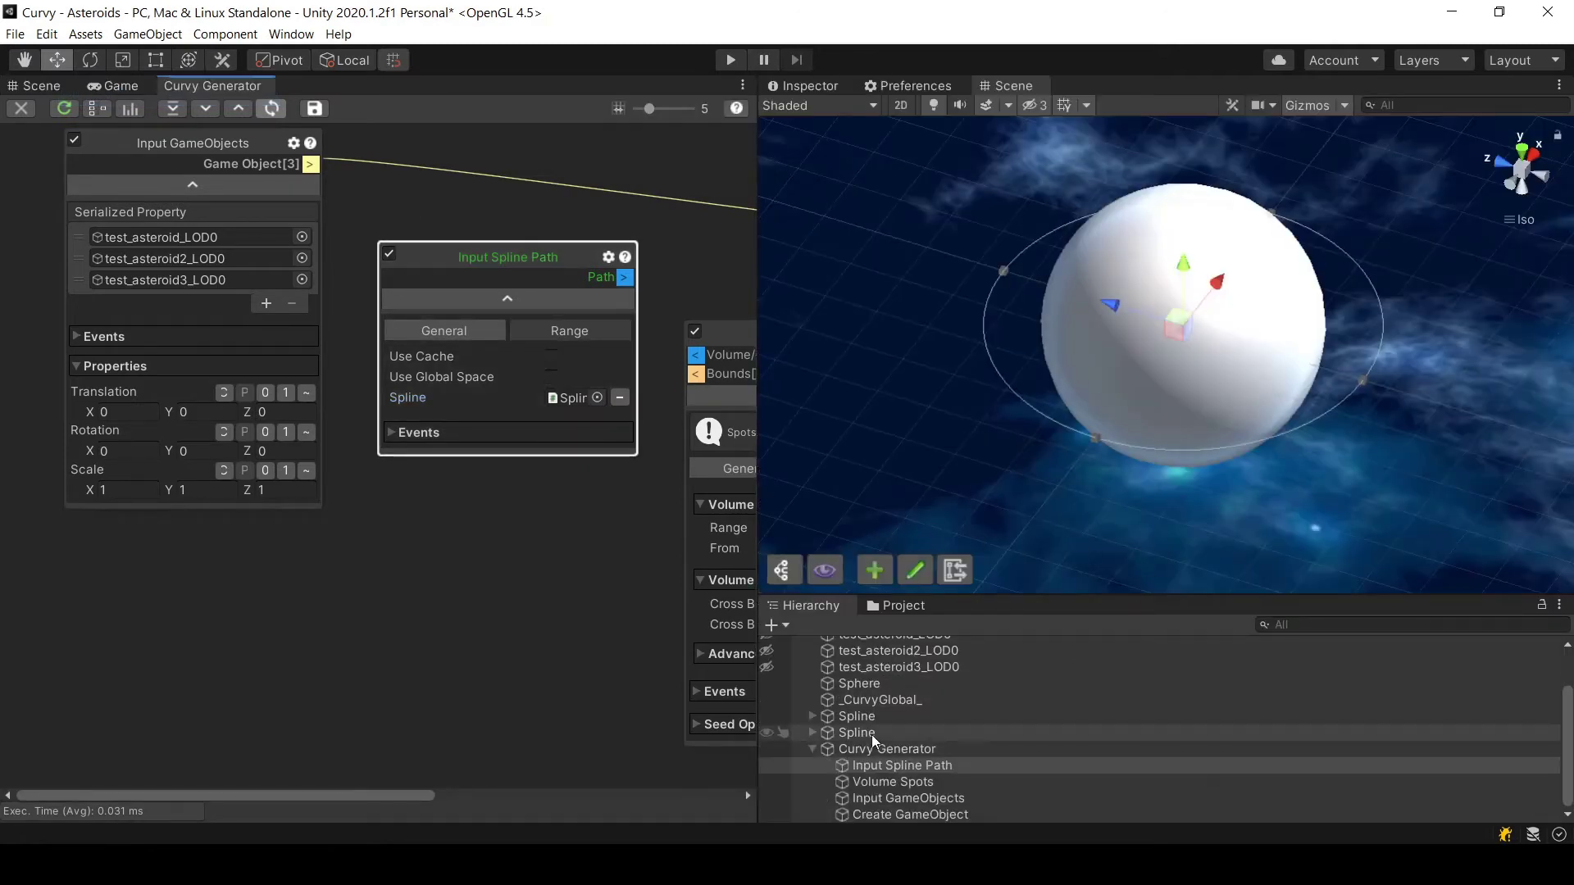
click(828, 733)
click(837, 720)
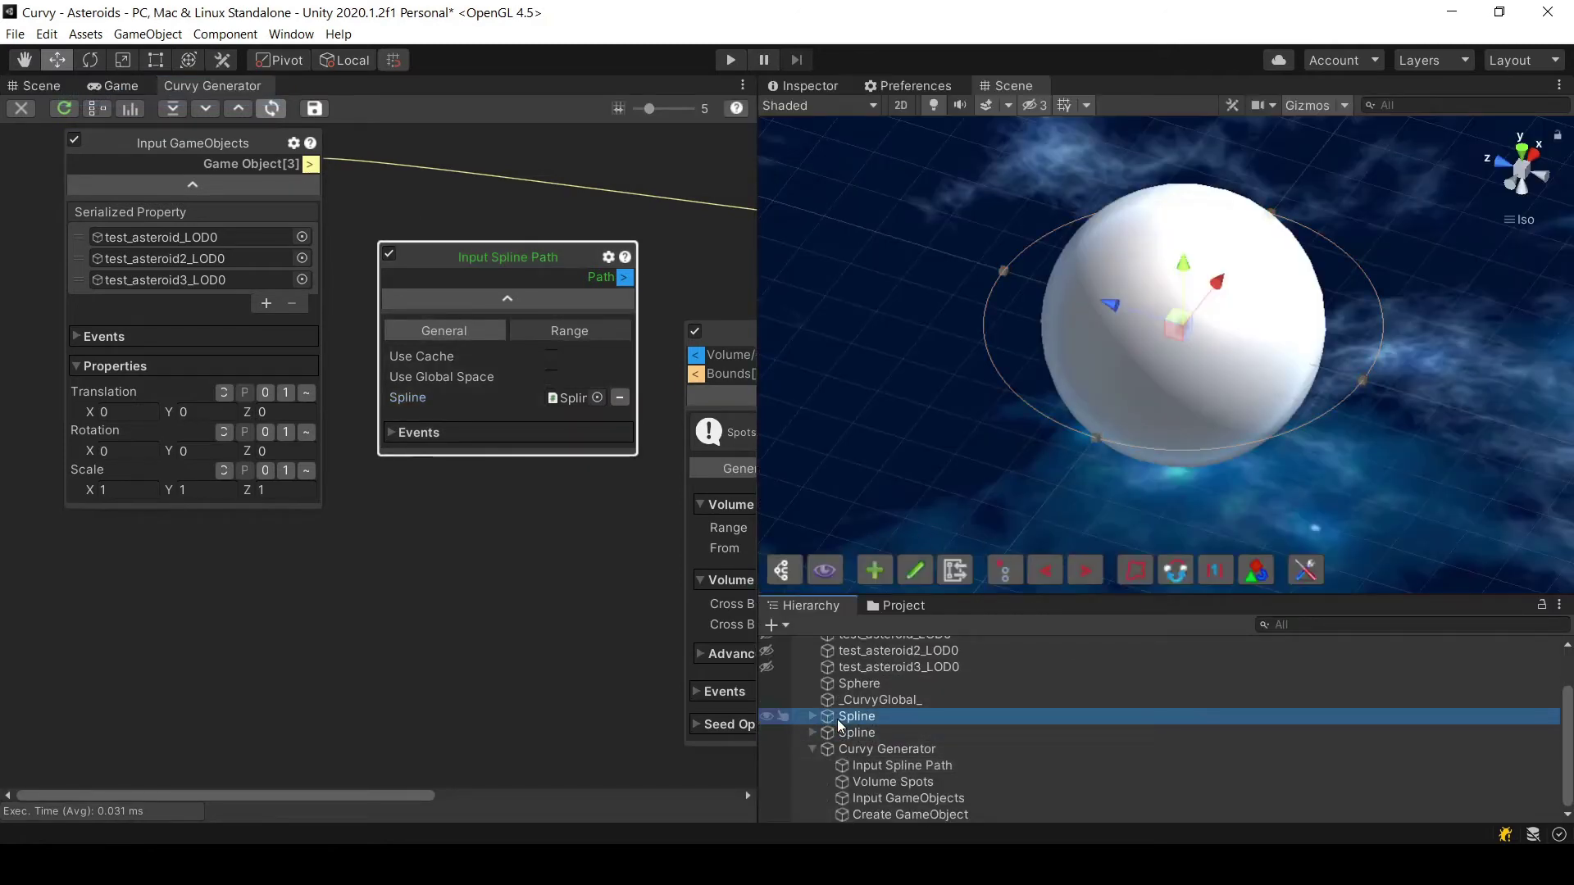
key(Delete)
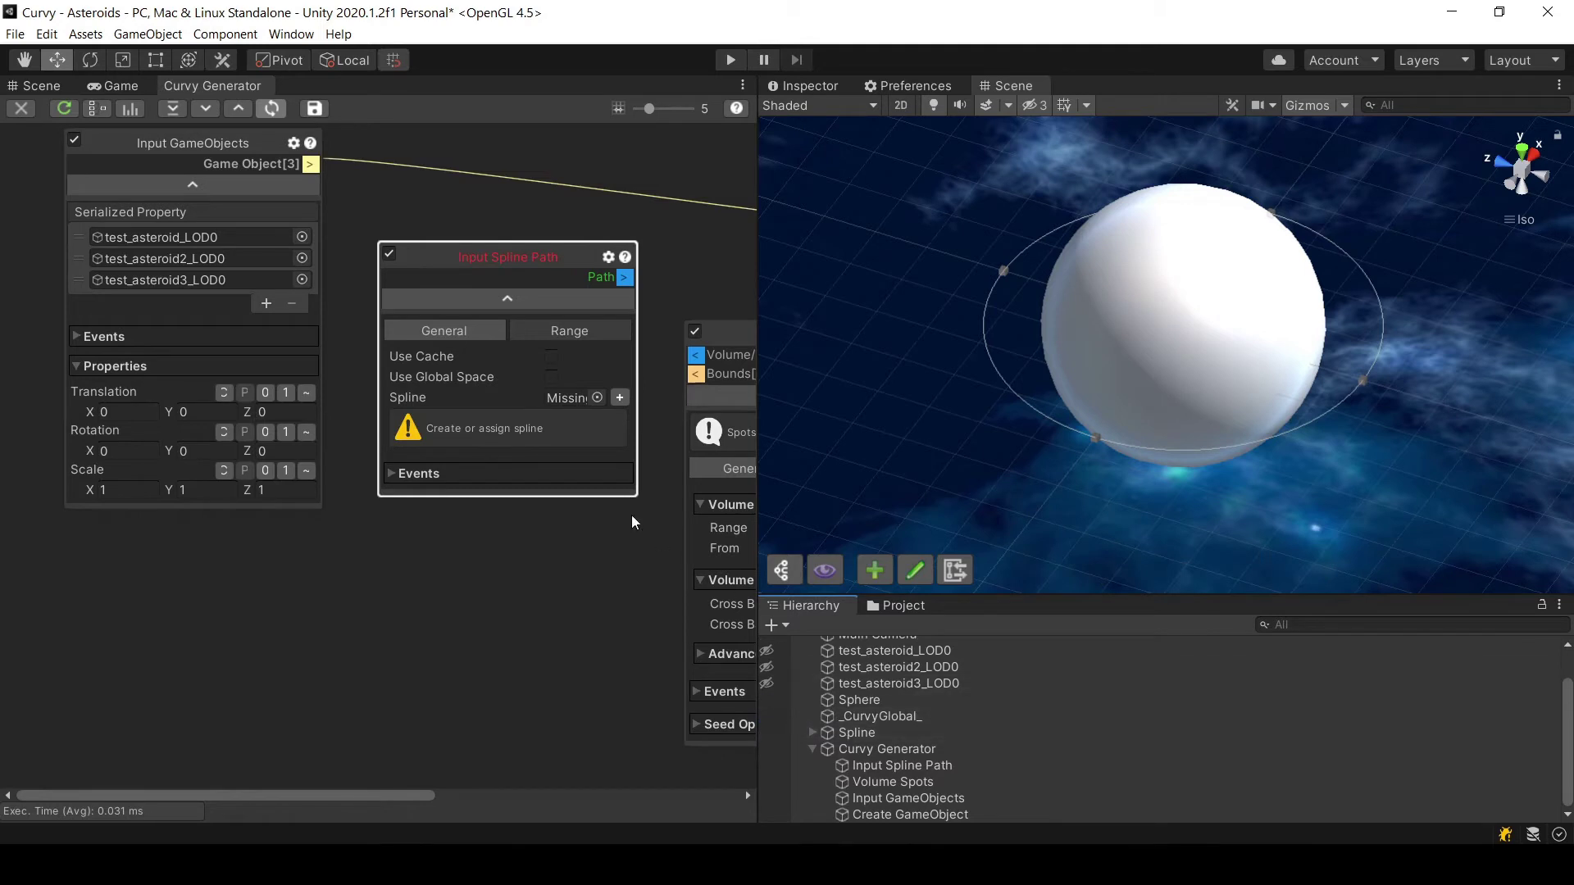
Assign the remaining scene Spline to the Input Spline Path module and check its control points in the hierarchy
click(597, 397)
double_click(665, 469)
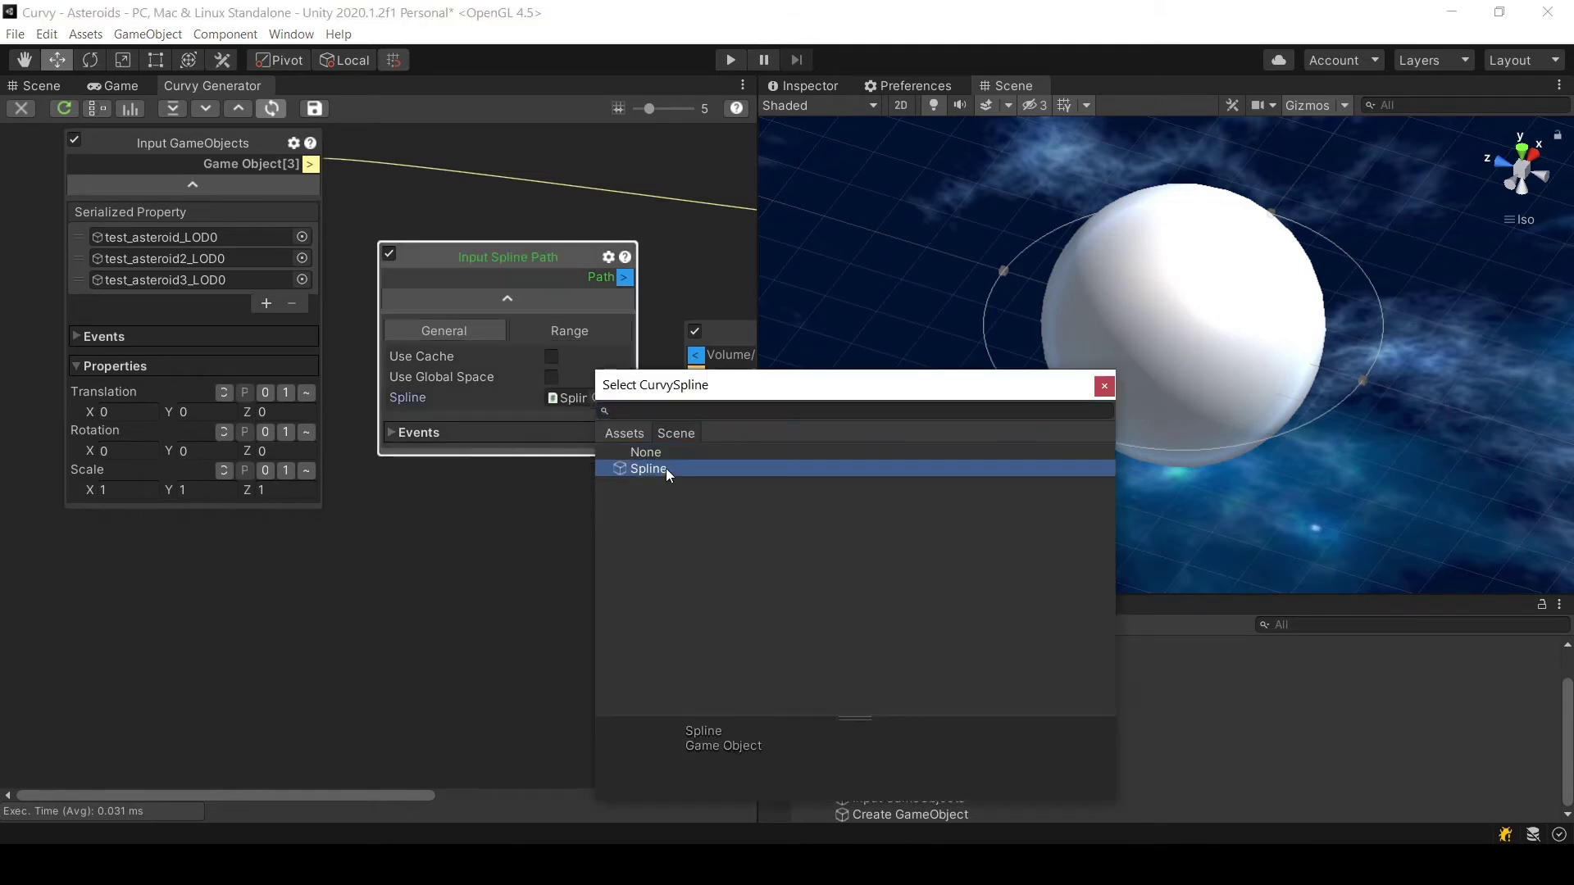
click(808, 730)
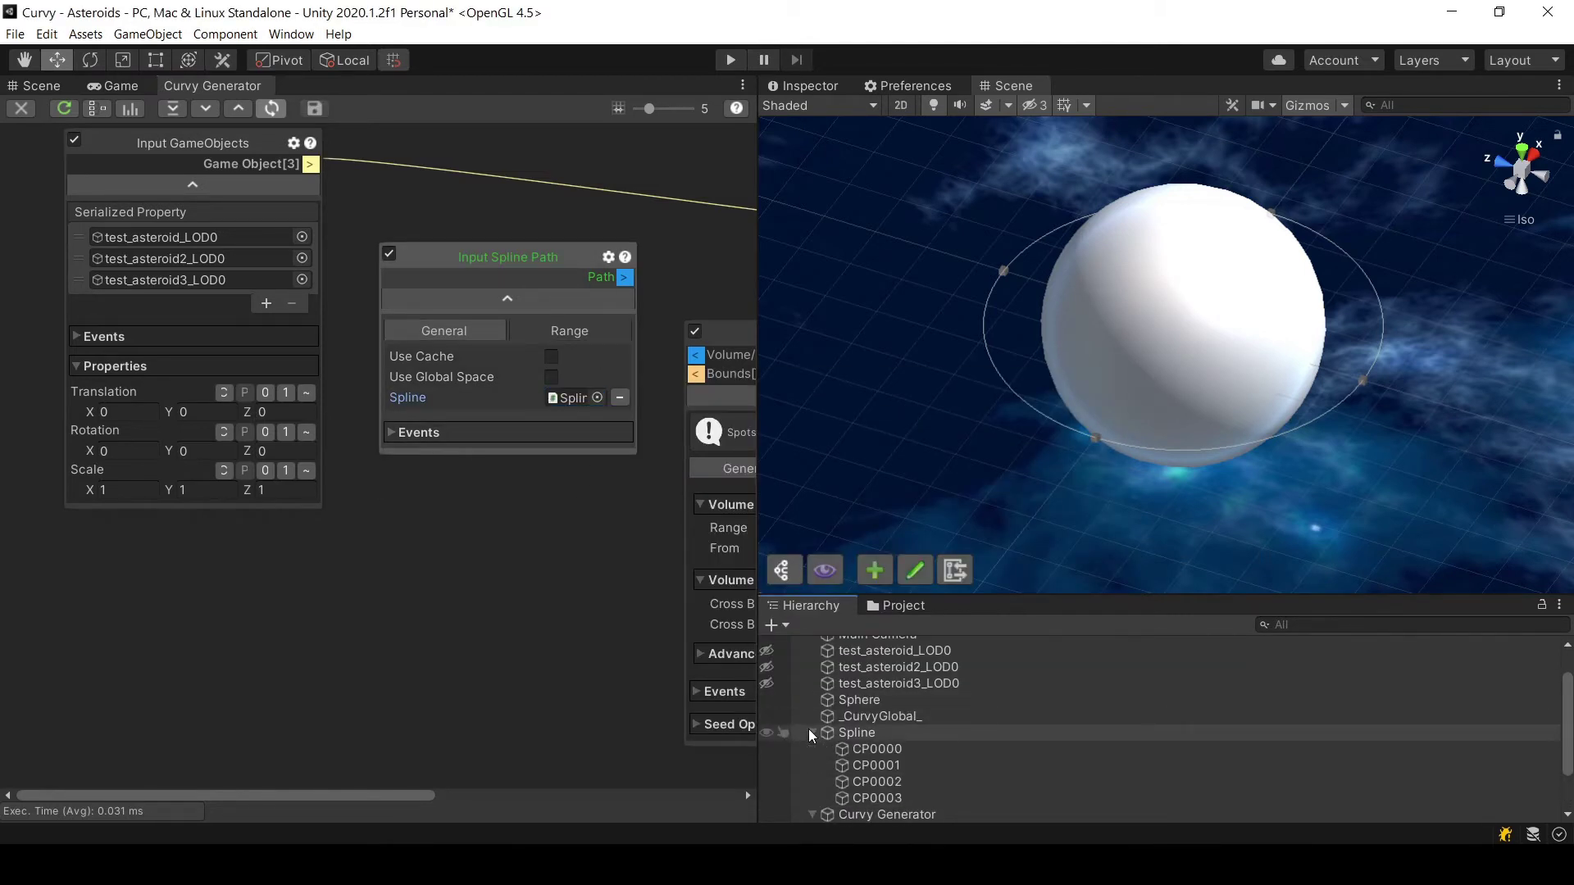
click(808, 729)
Move the Input Spline Path module below Input GameObjects and maximize the Curvy Generator window again
drag(525, 273, 211, 559)
right_click(191, 86)
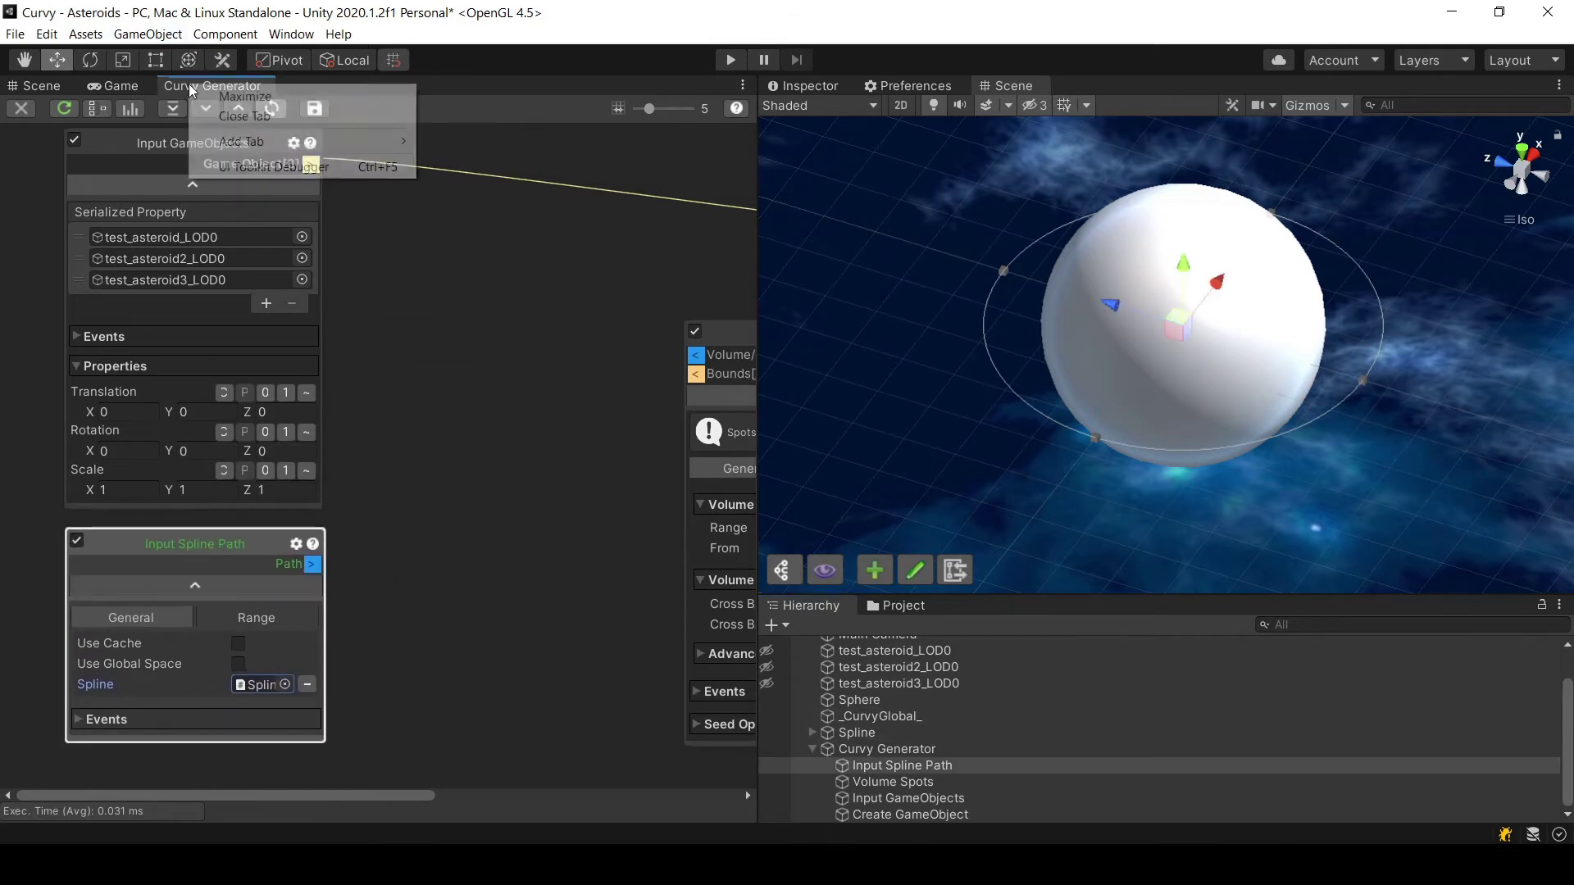
click(207, 99)
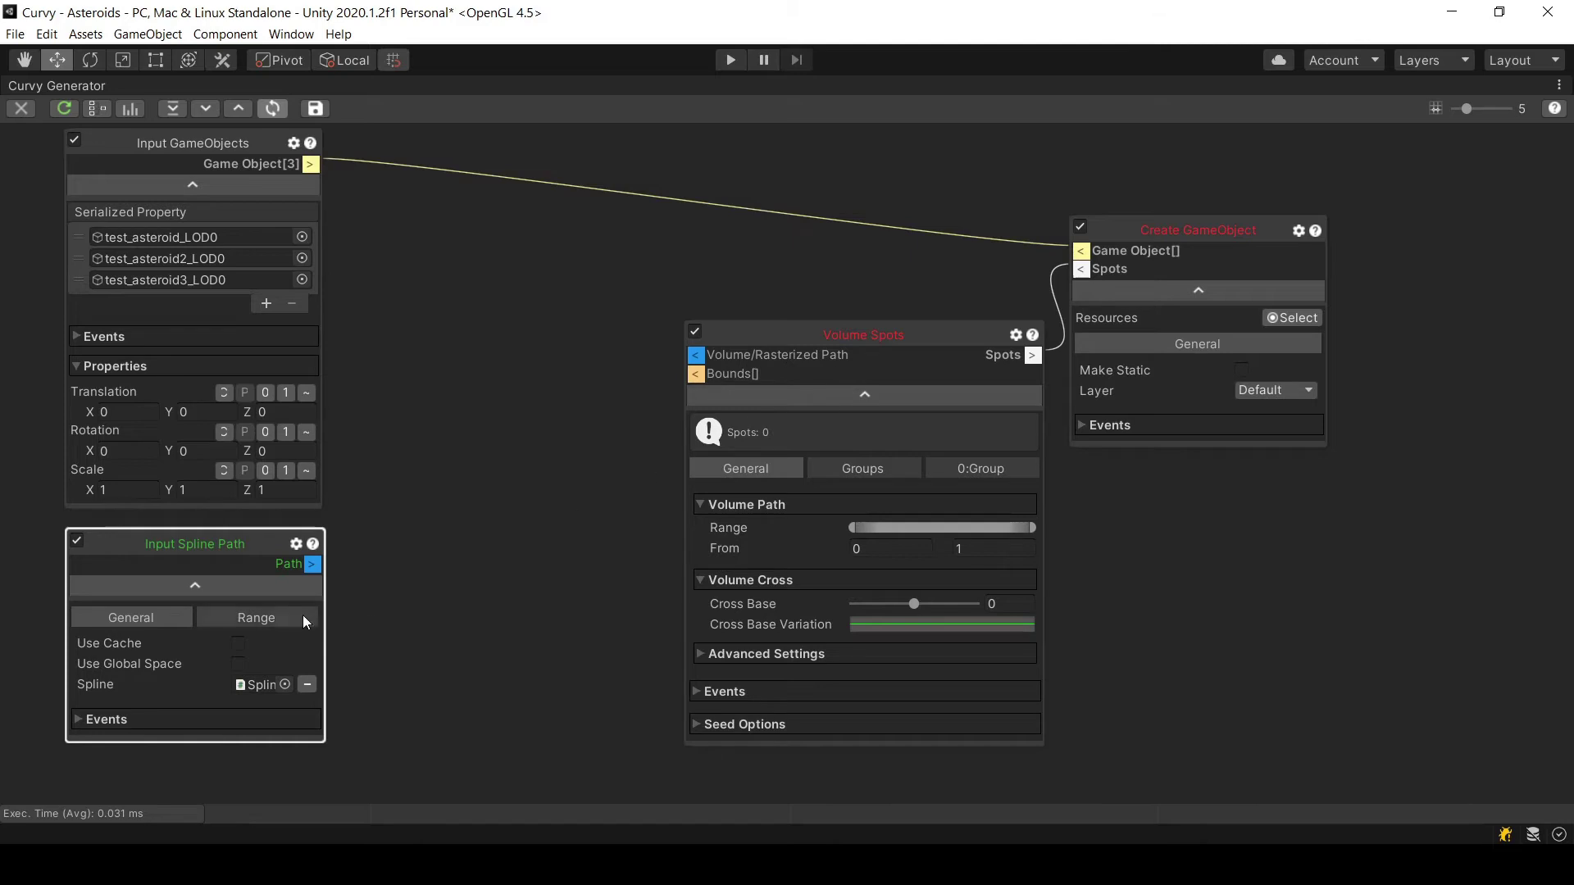
Try to link the Path output of Input Spline Path directly to the Volume/Rasterized Path input of Volume Spots
drag(313, 565, 696, 356)
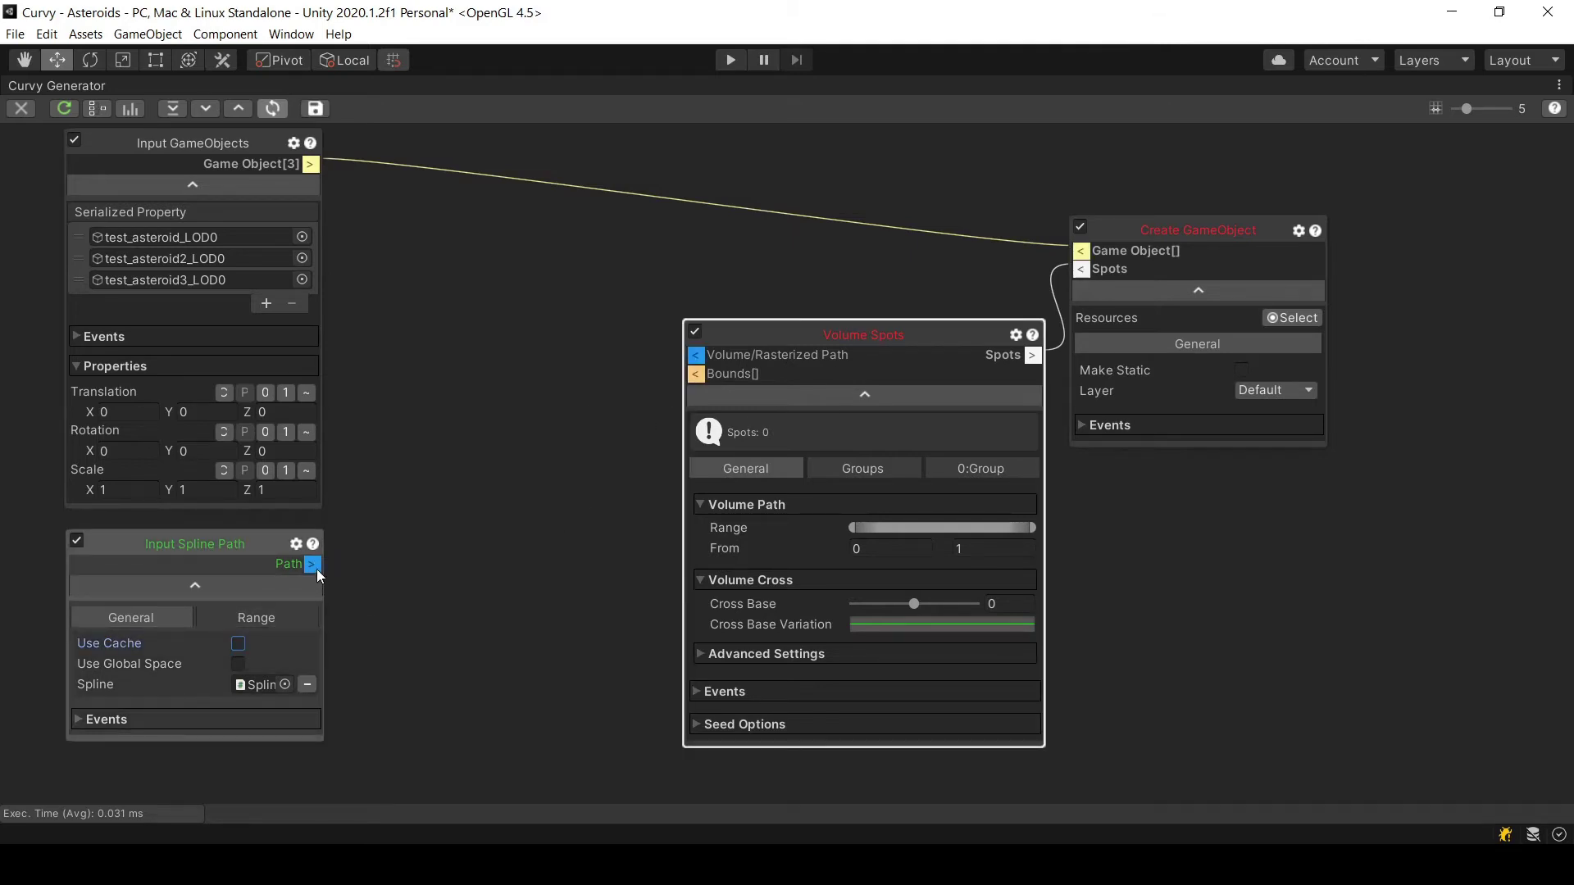
click(364, 487)
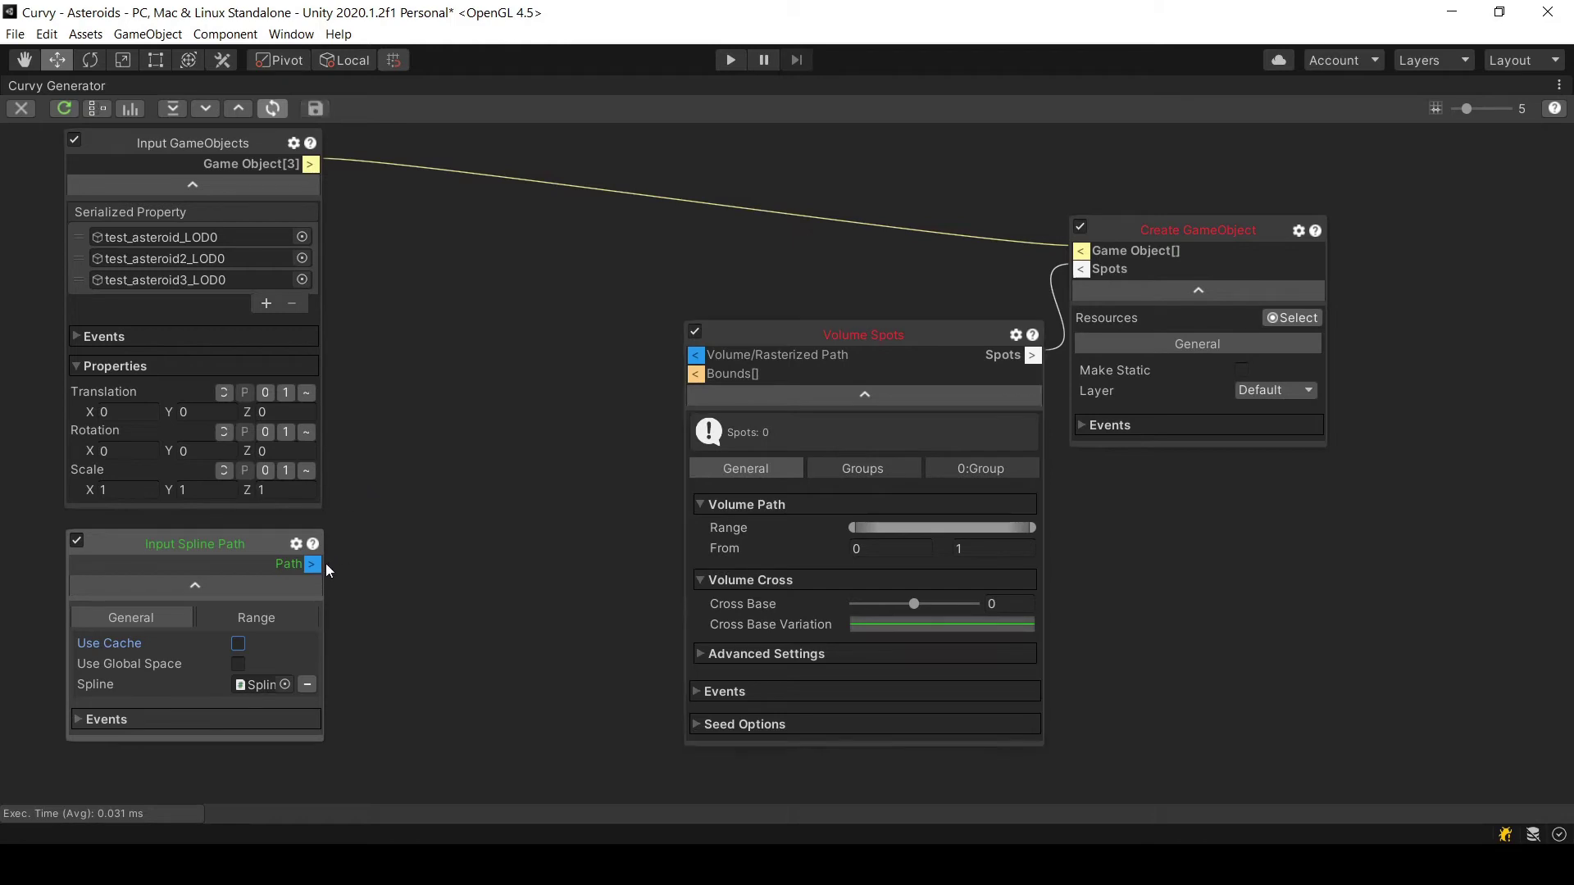
Insert a Rasterize Path module fed by the Input Spline Path output, link it to Volume Spots' Volume/Rasterized Path input and position it between them
drag(310, 566, 395, 422)
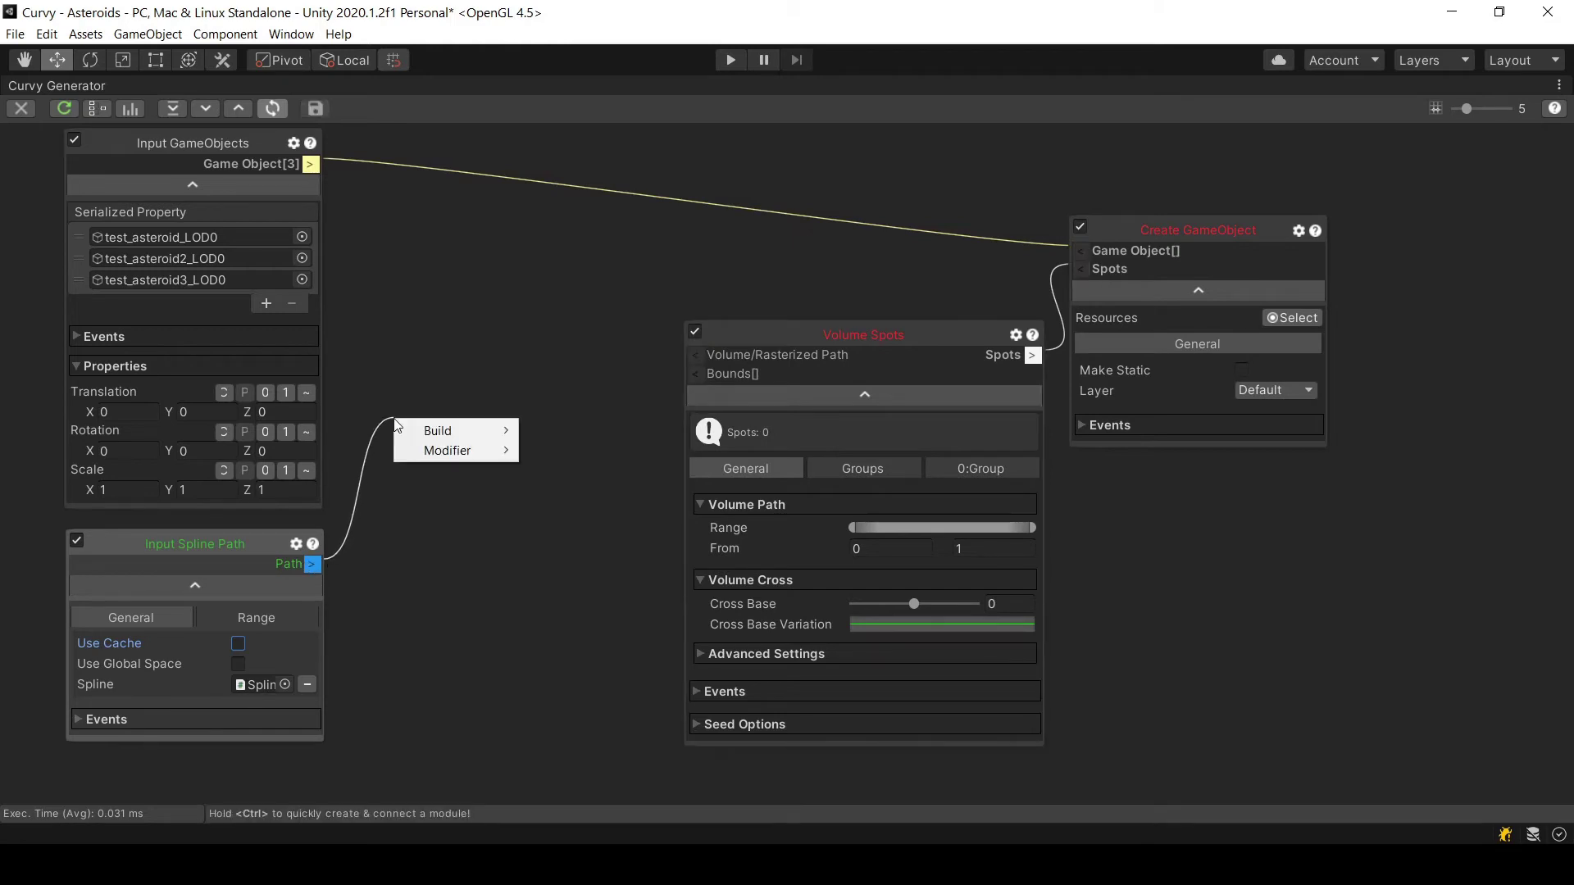
mouse_move(456, 435)
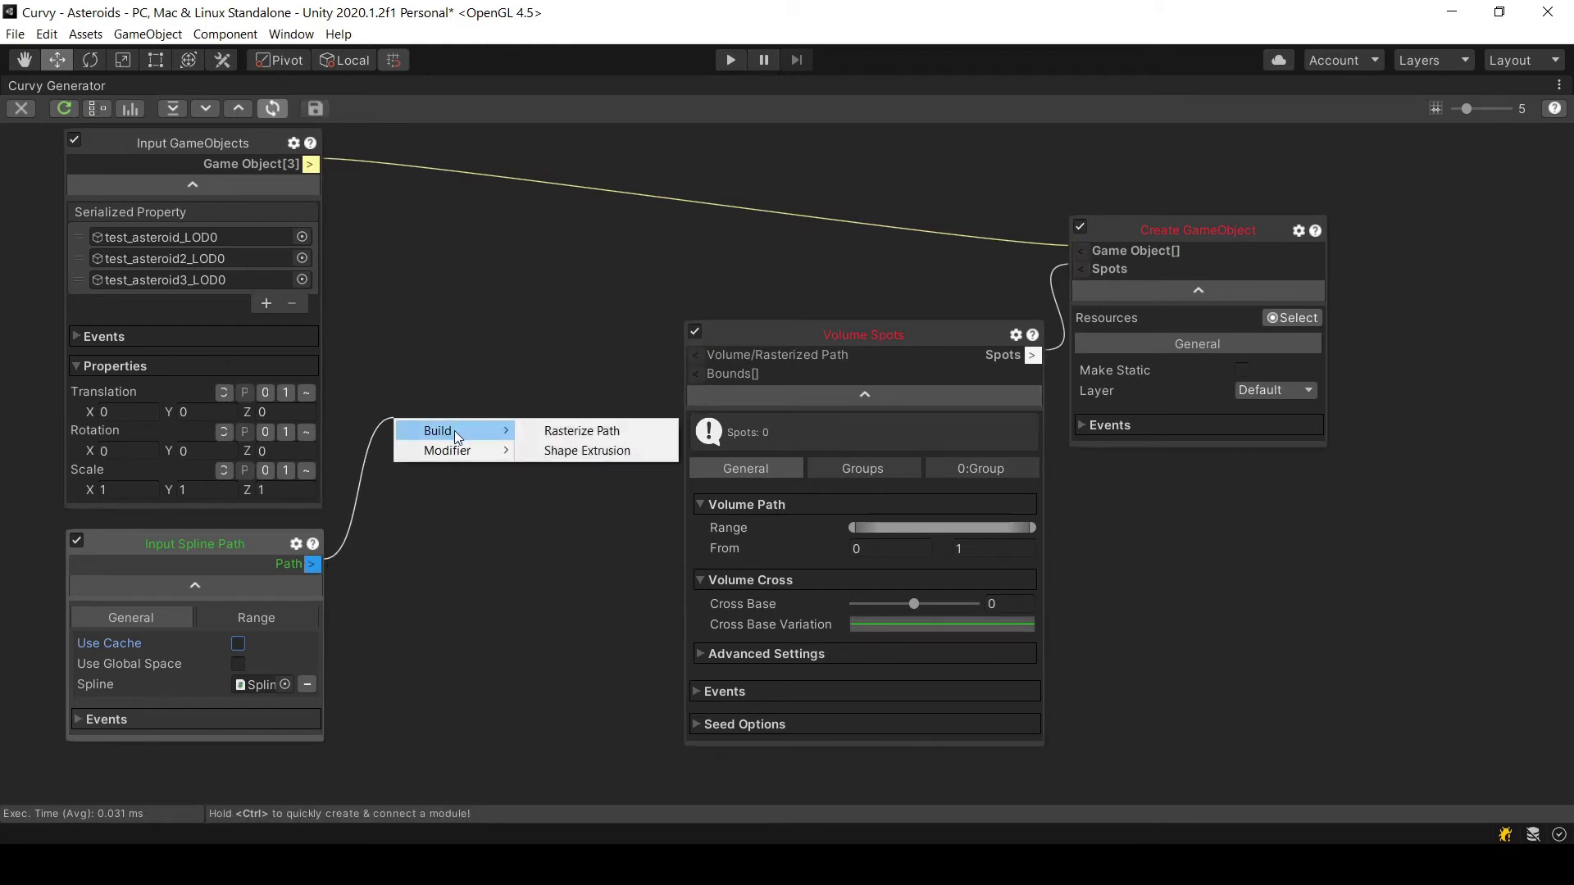
click(605, 437)
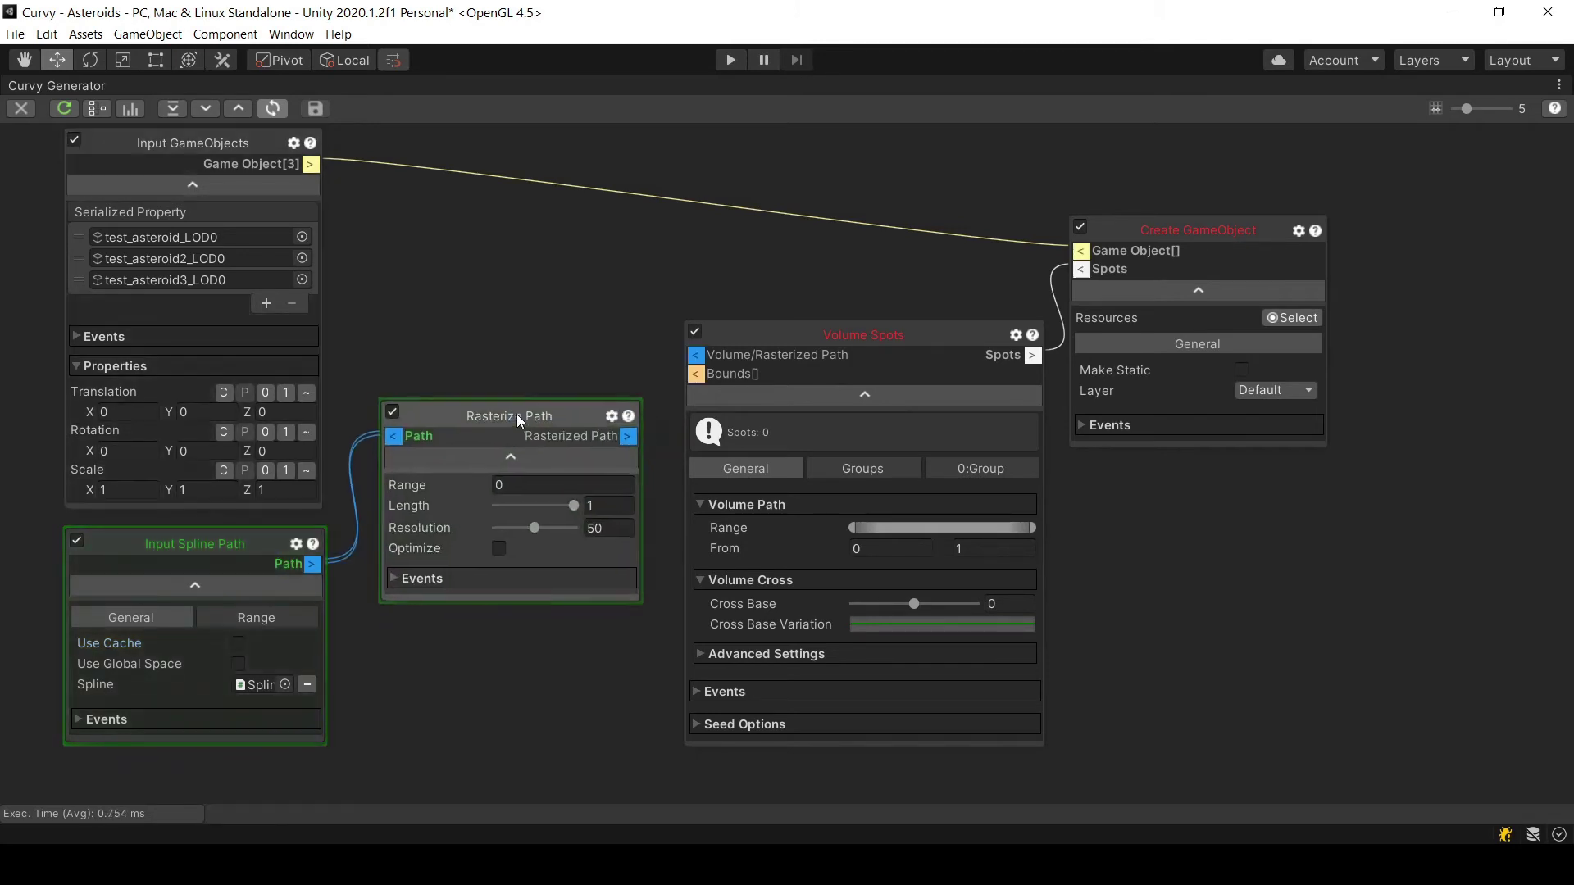
drag(625, 430, 628, 432)
drag(687, 364, 687, 364)
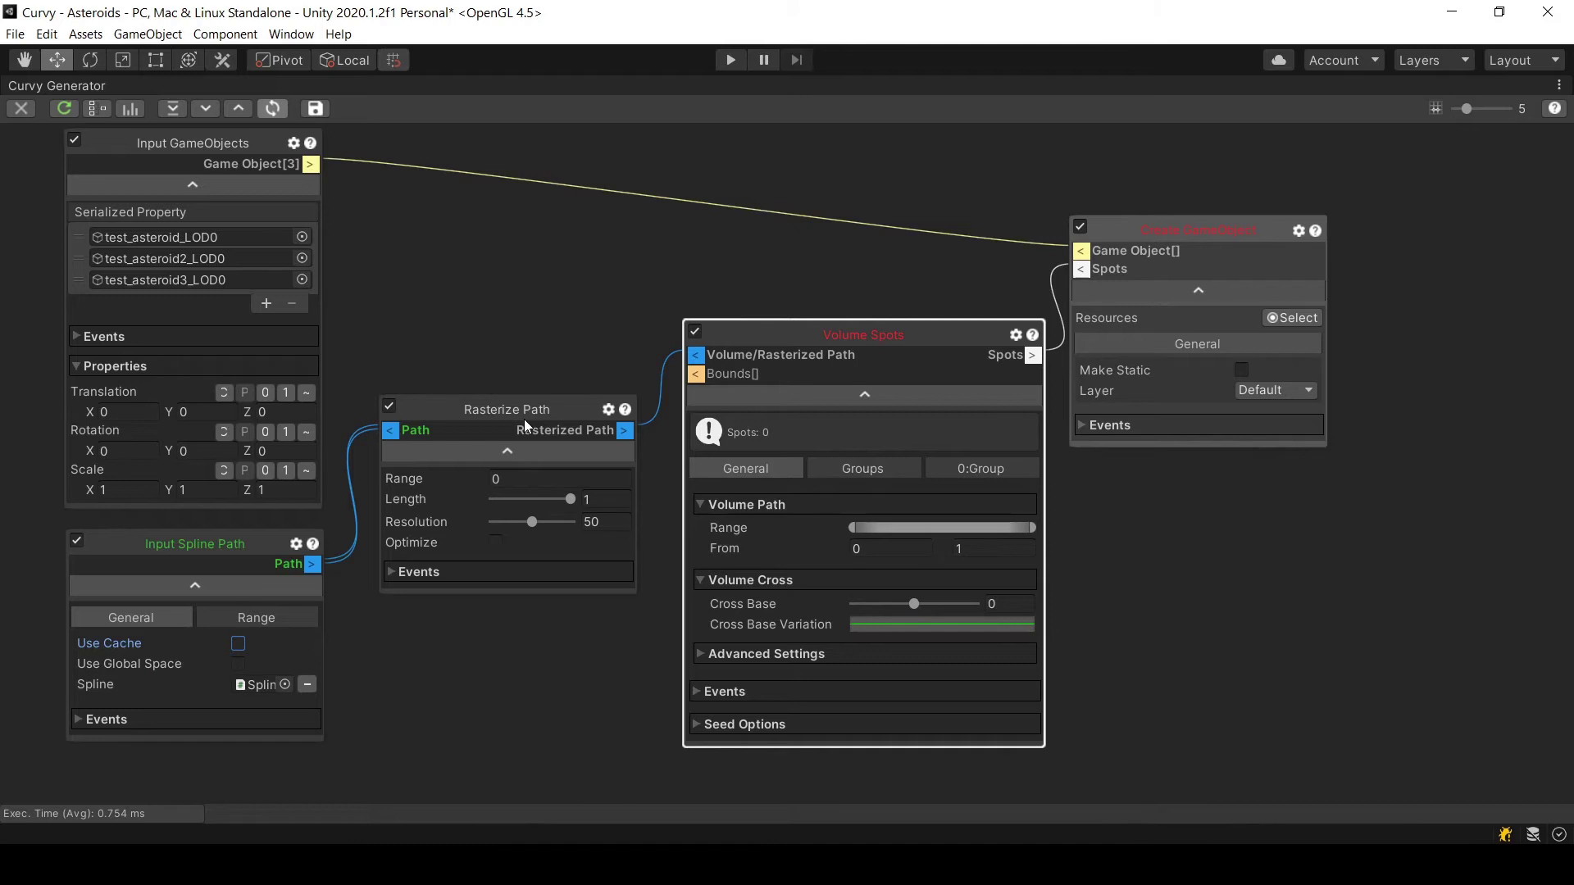
mouse_move(523, 414)
mouse_down()
mouse_move(517, 369)
mouse_move(503, 376)
mouse_move(528, 390)
mouse_up()
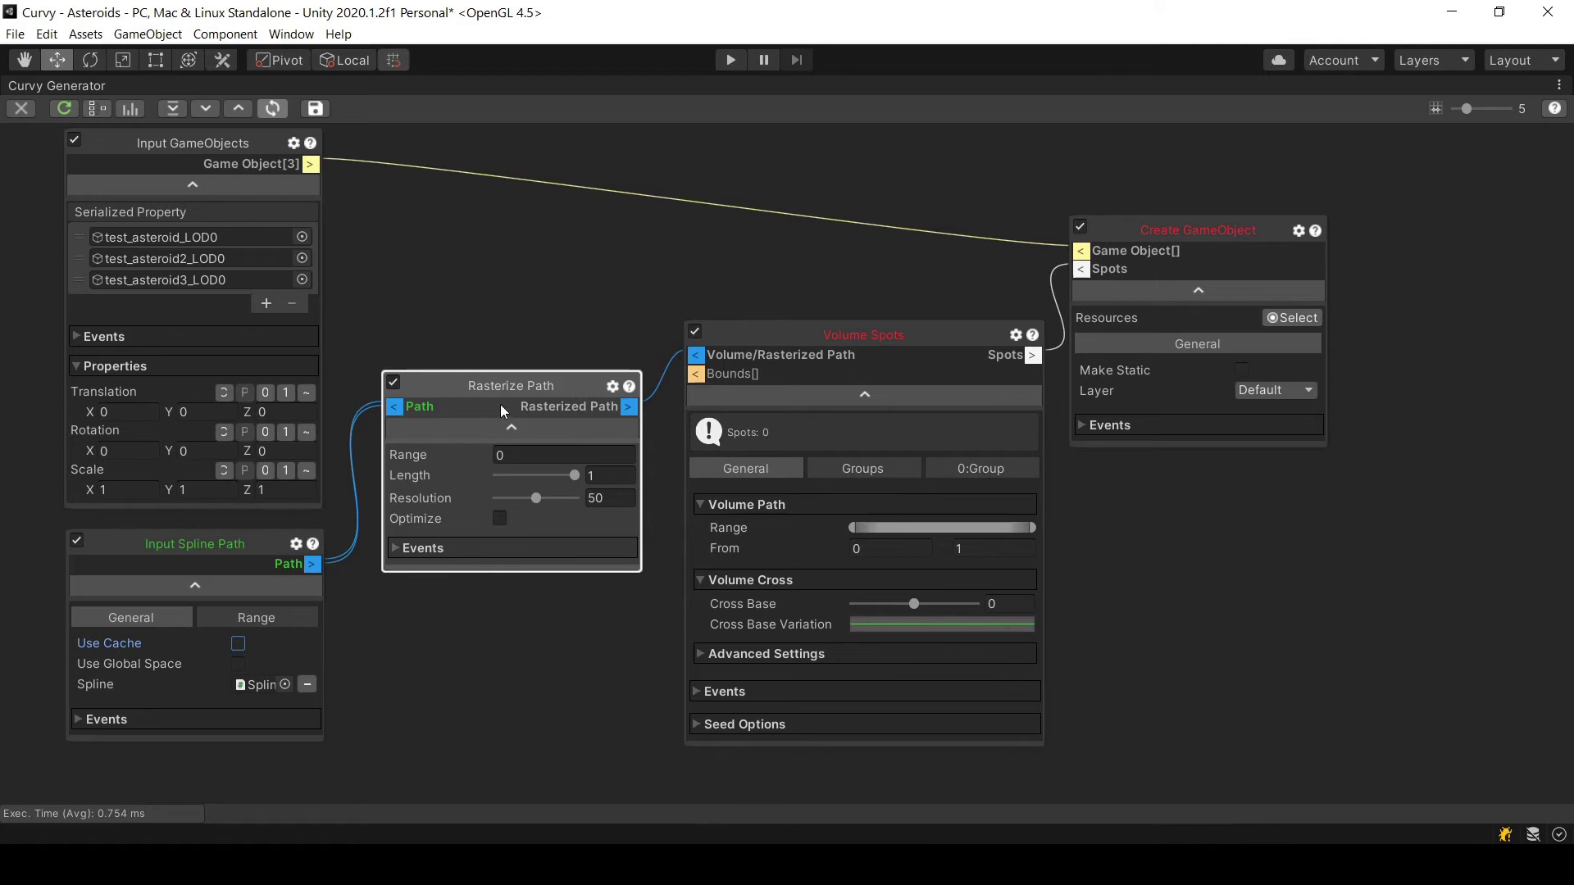
drag(523, 382, 503, 329)
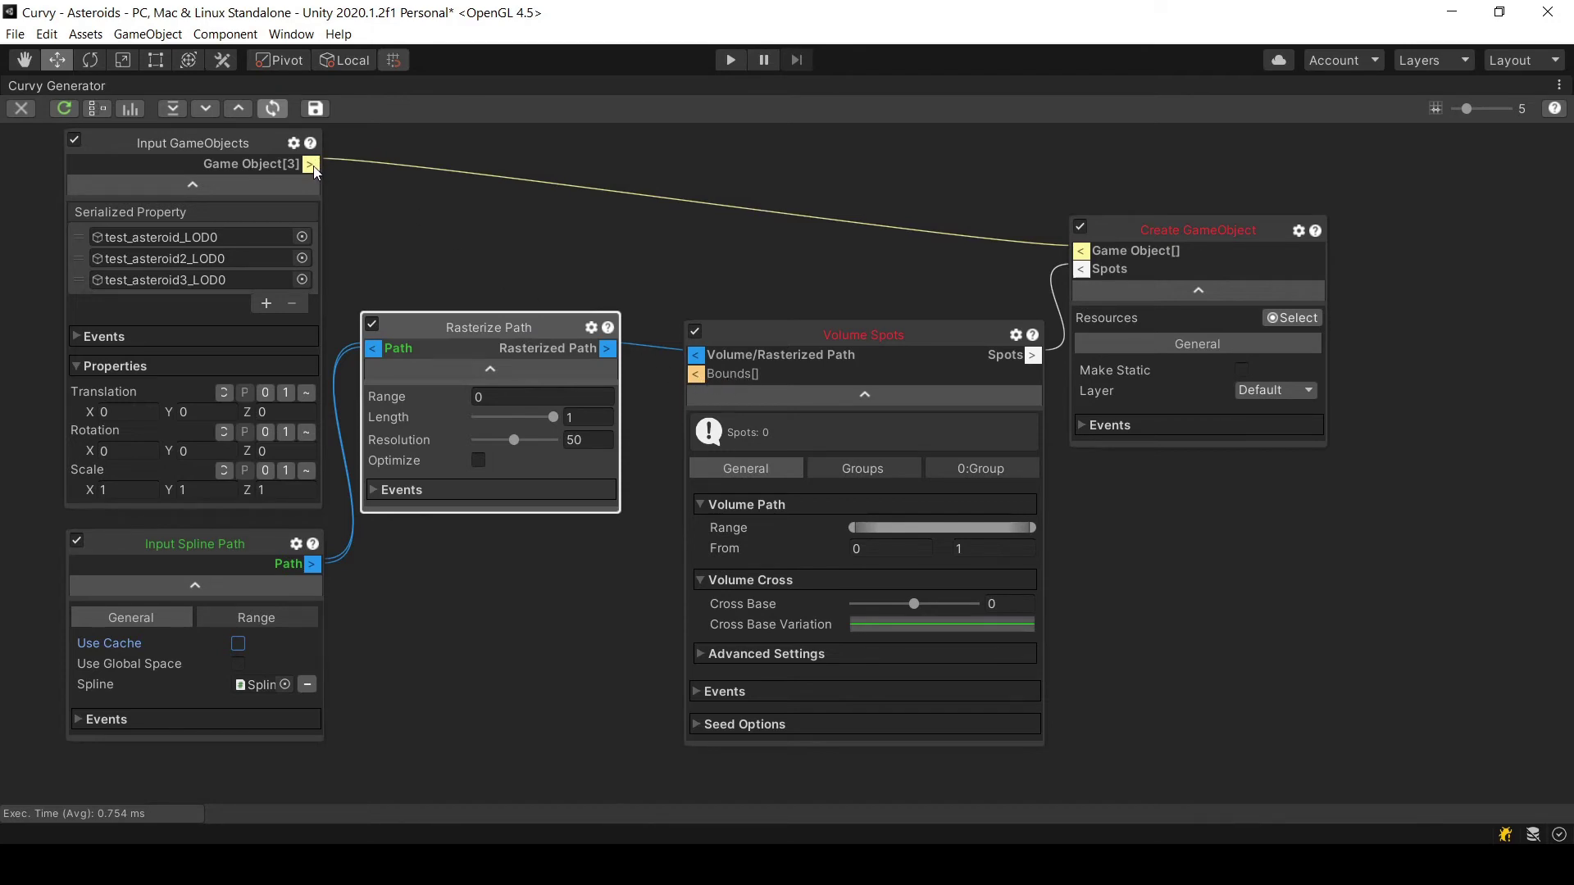
Link the Game Object output of Input GameObjects to the Bounds input of Volume Spots as well and auto-arrange the modules
drag(314, 167, 697, 379)
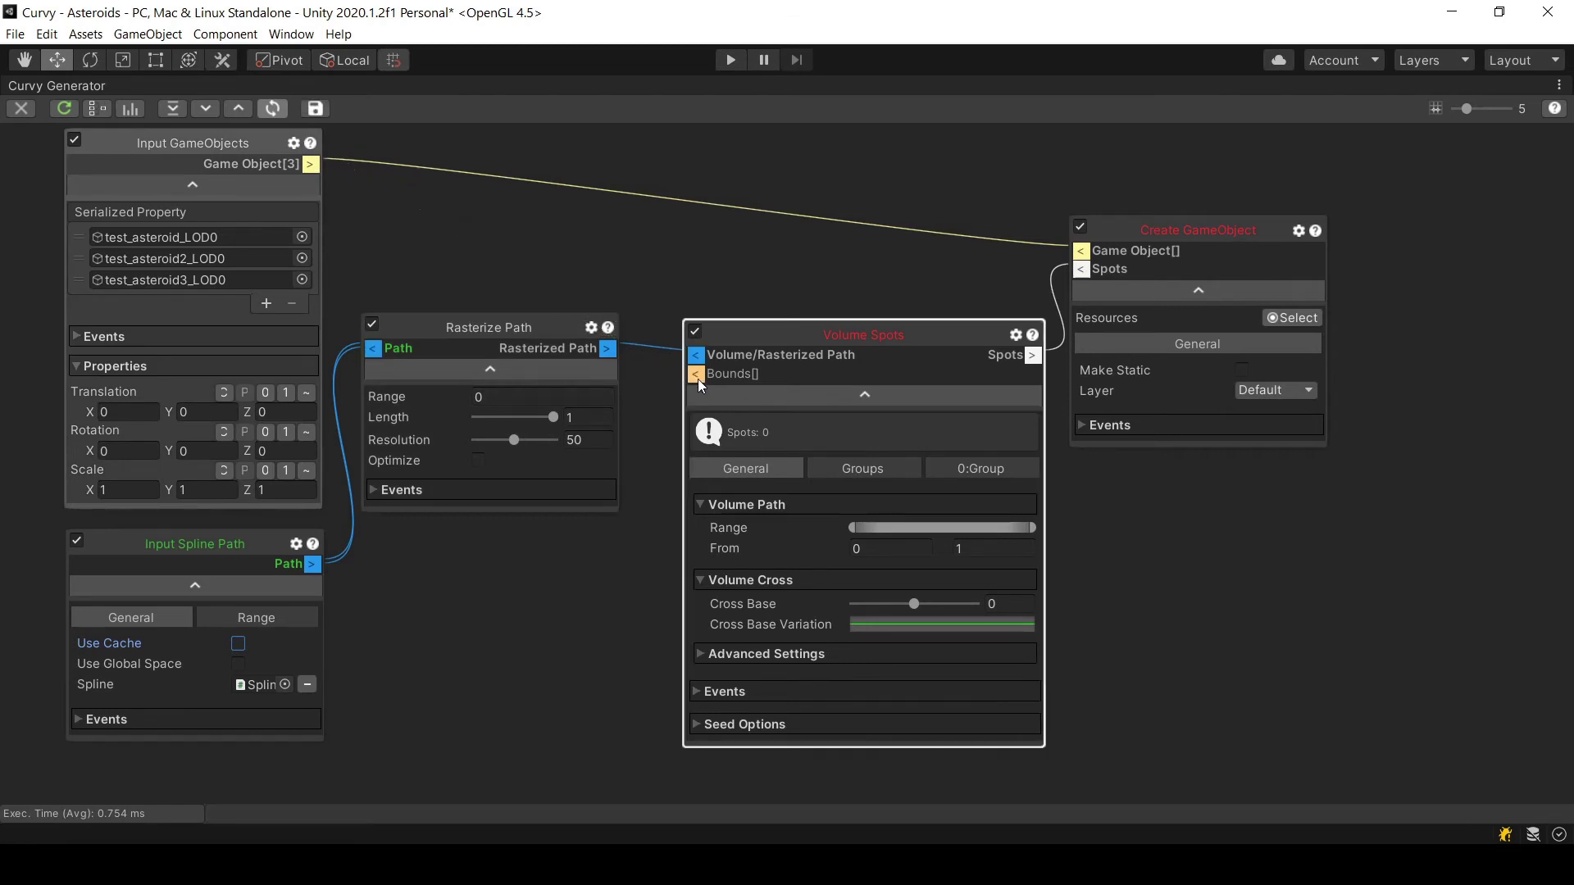
drag(312, 167, 703, 254)
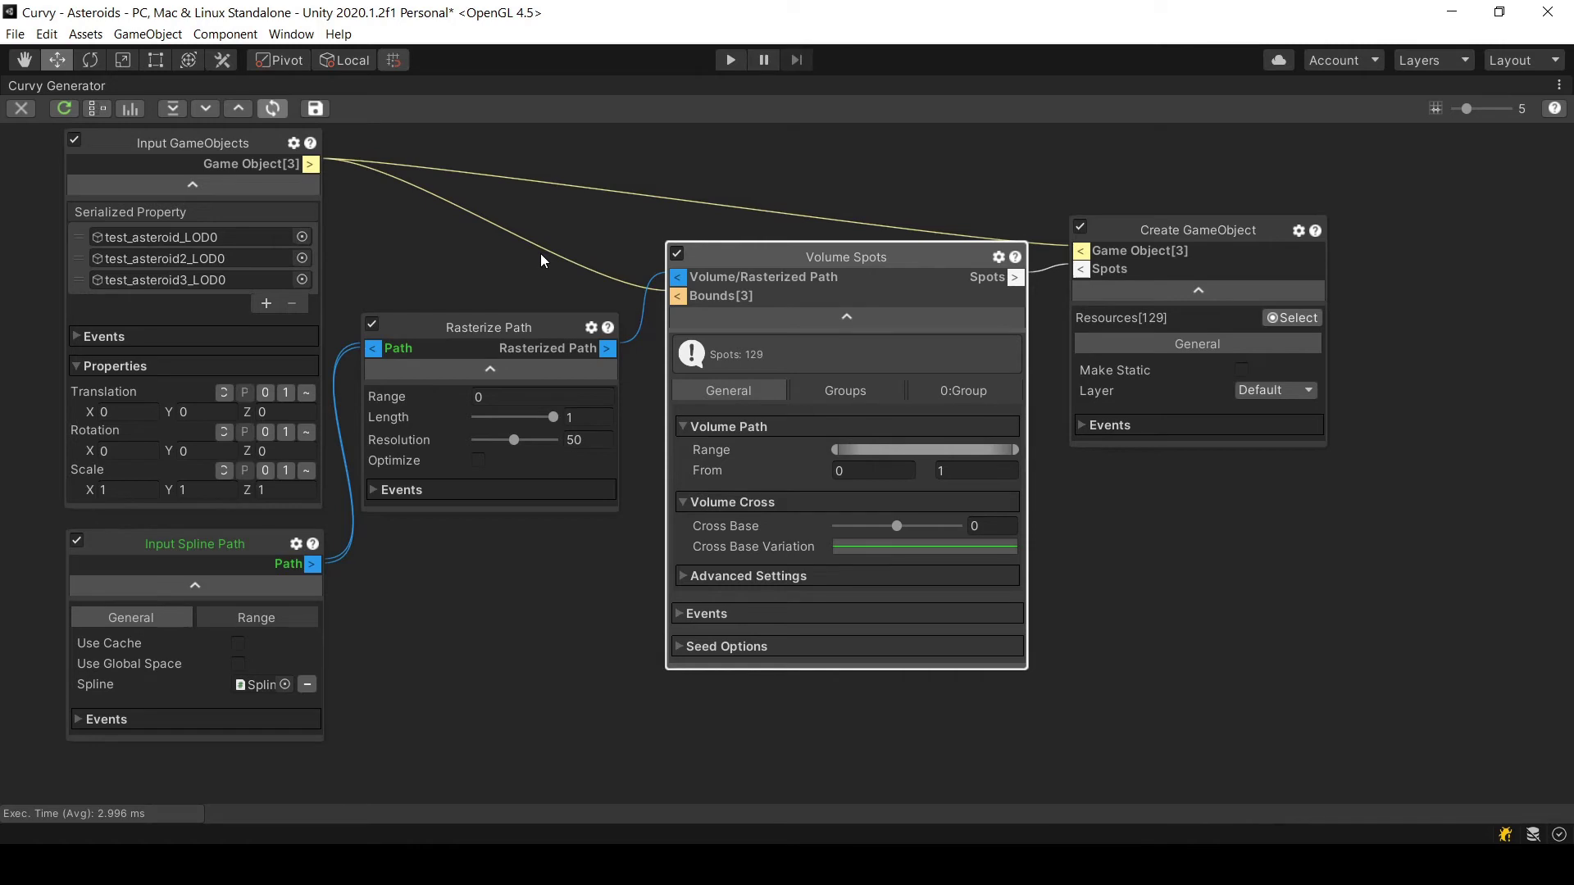
click(102, 110)
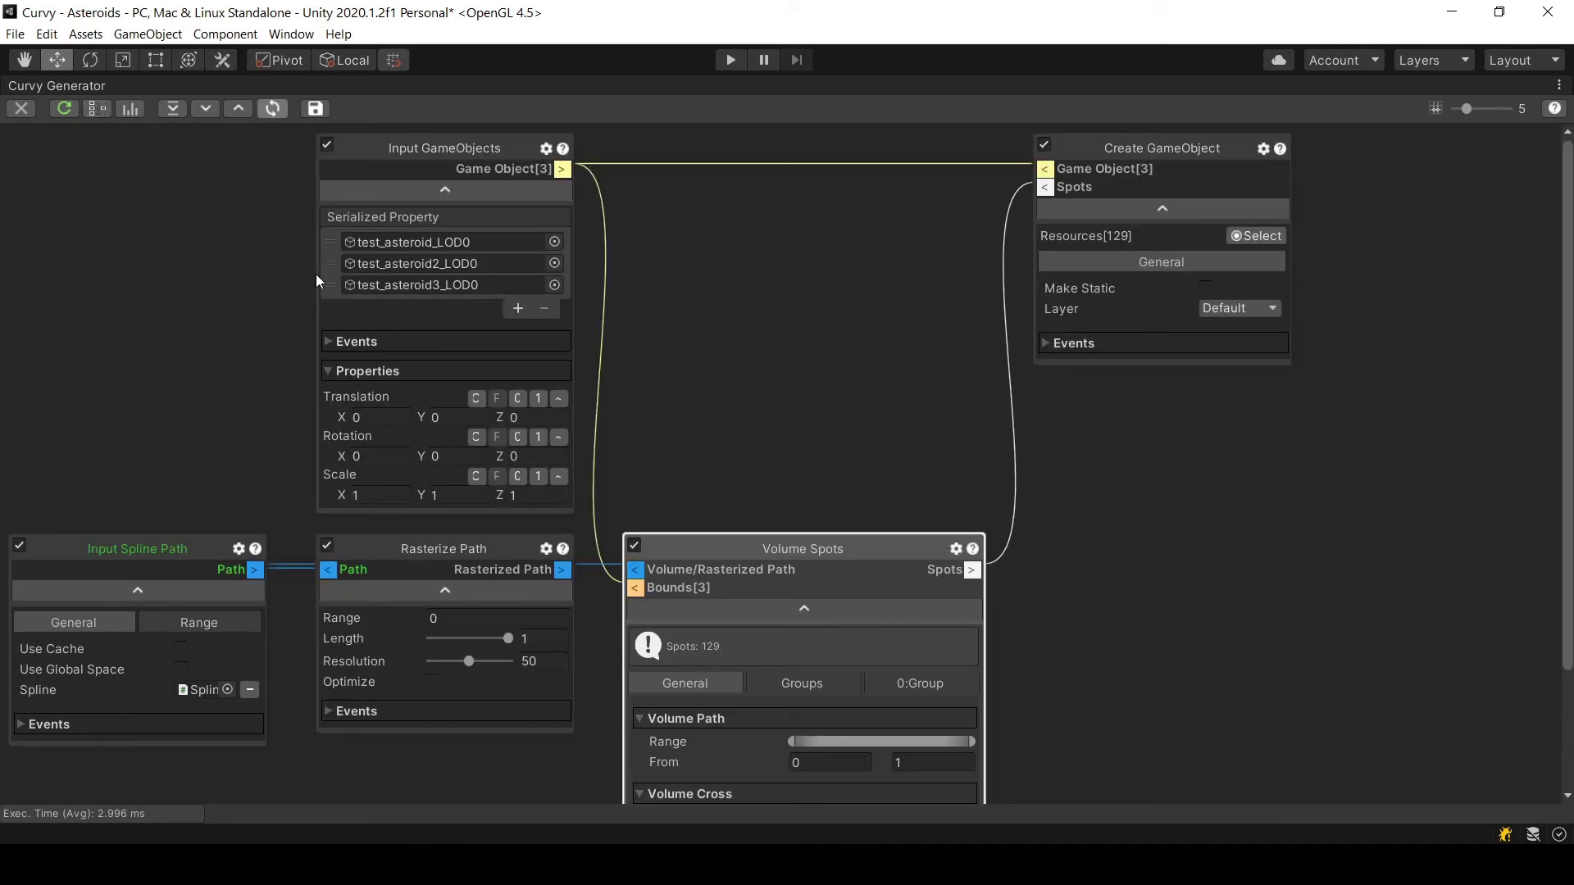
Move the Volume Spots module higher in the graph and rename its group #0 as Asteroids
scroll(726, 331, down, 4)
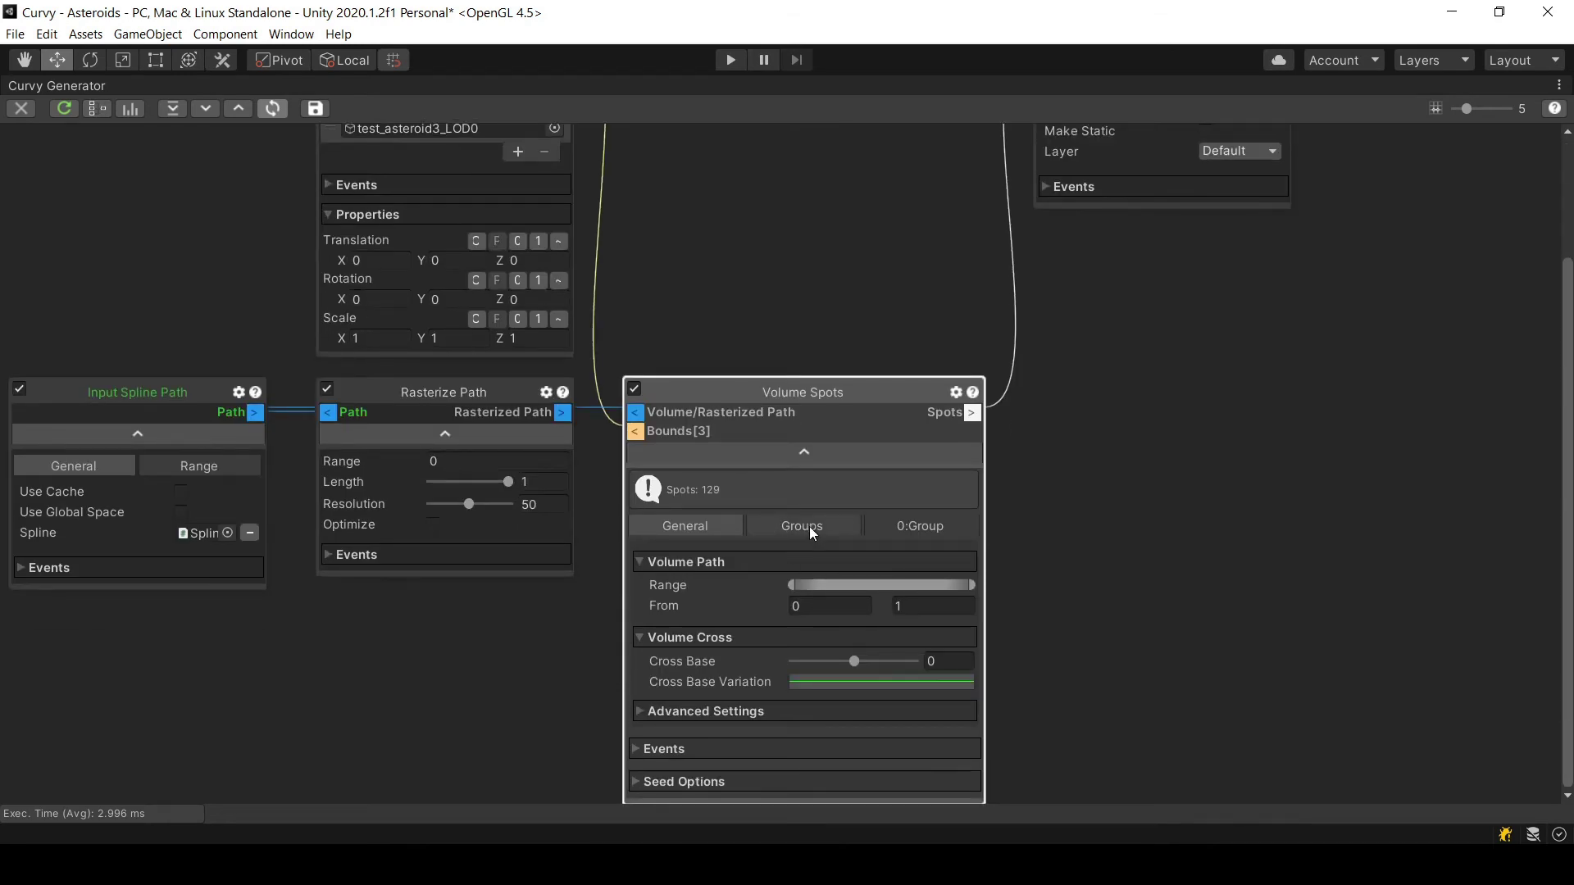
click(803, 527)
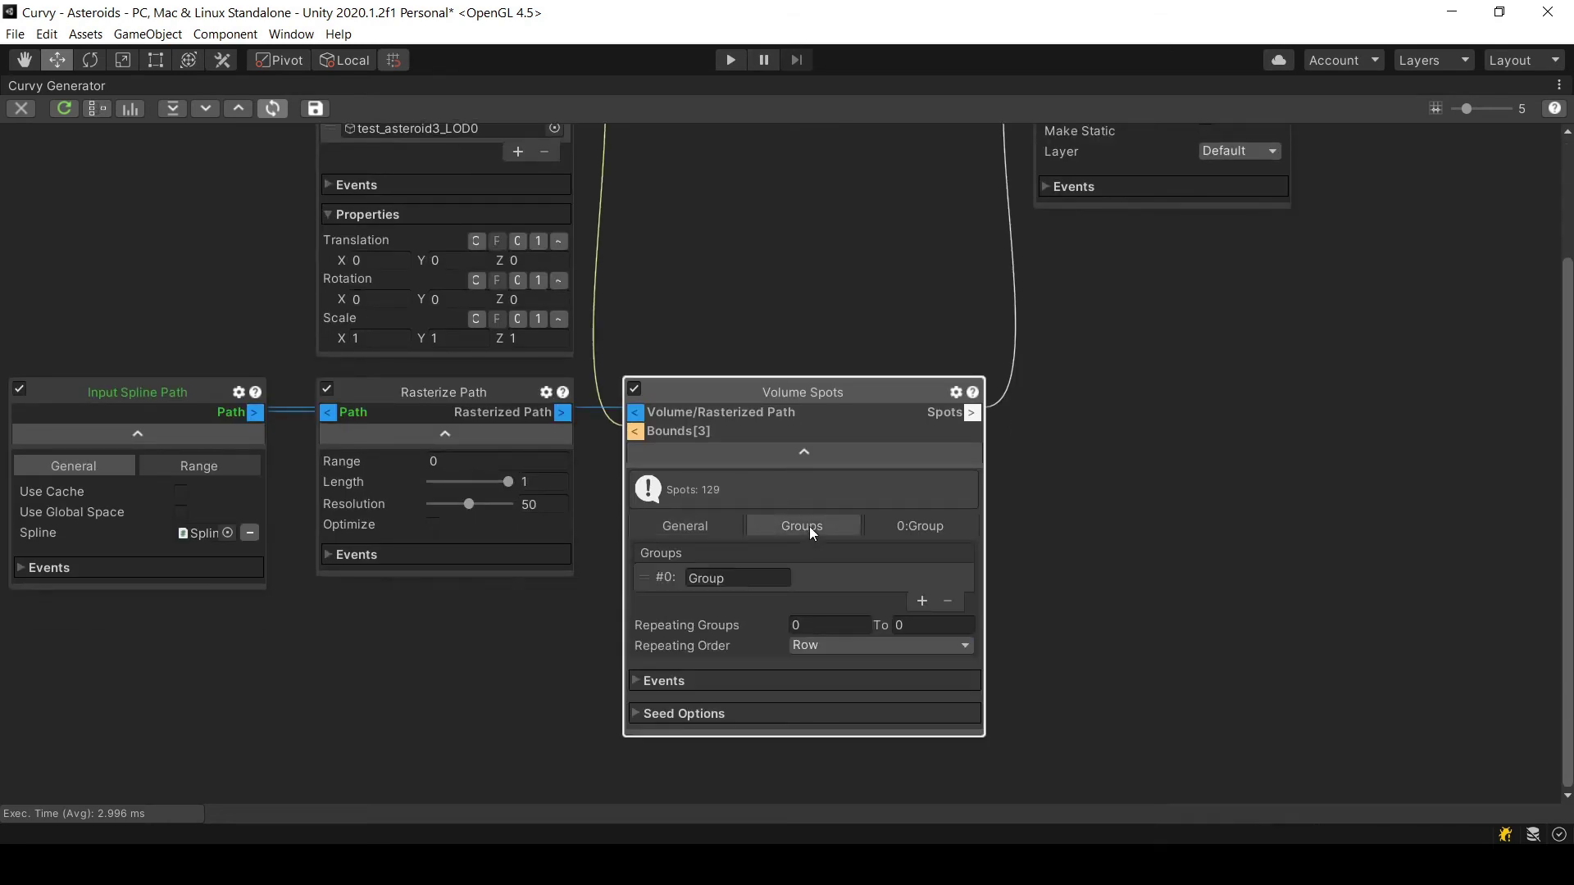
scroll(809, 526, up, 2)
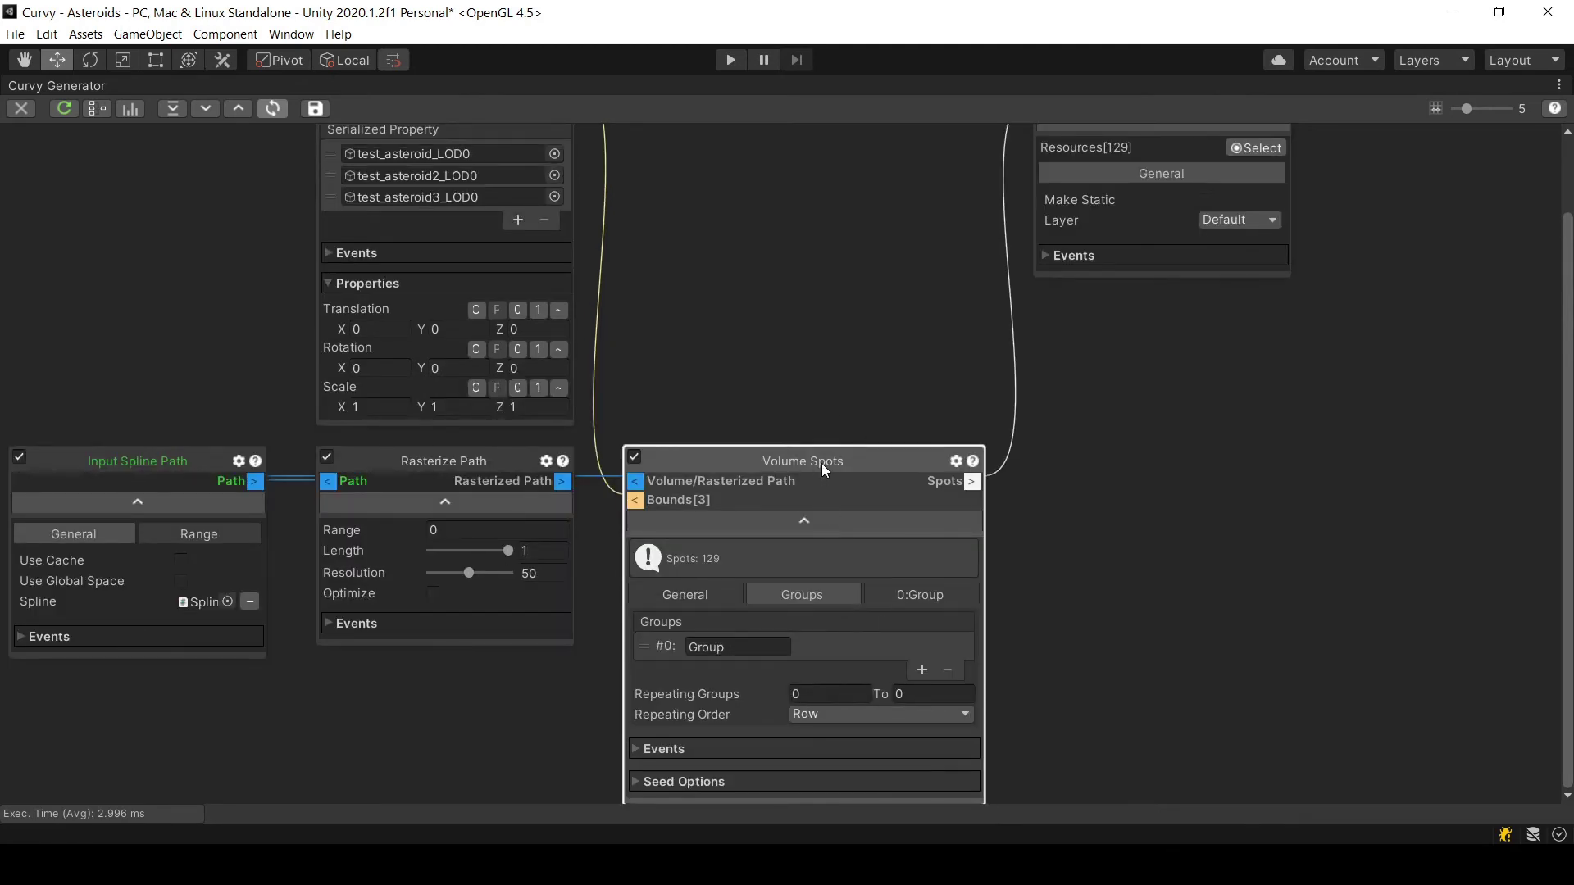
drag(821, 464, 828, 337)
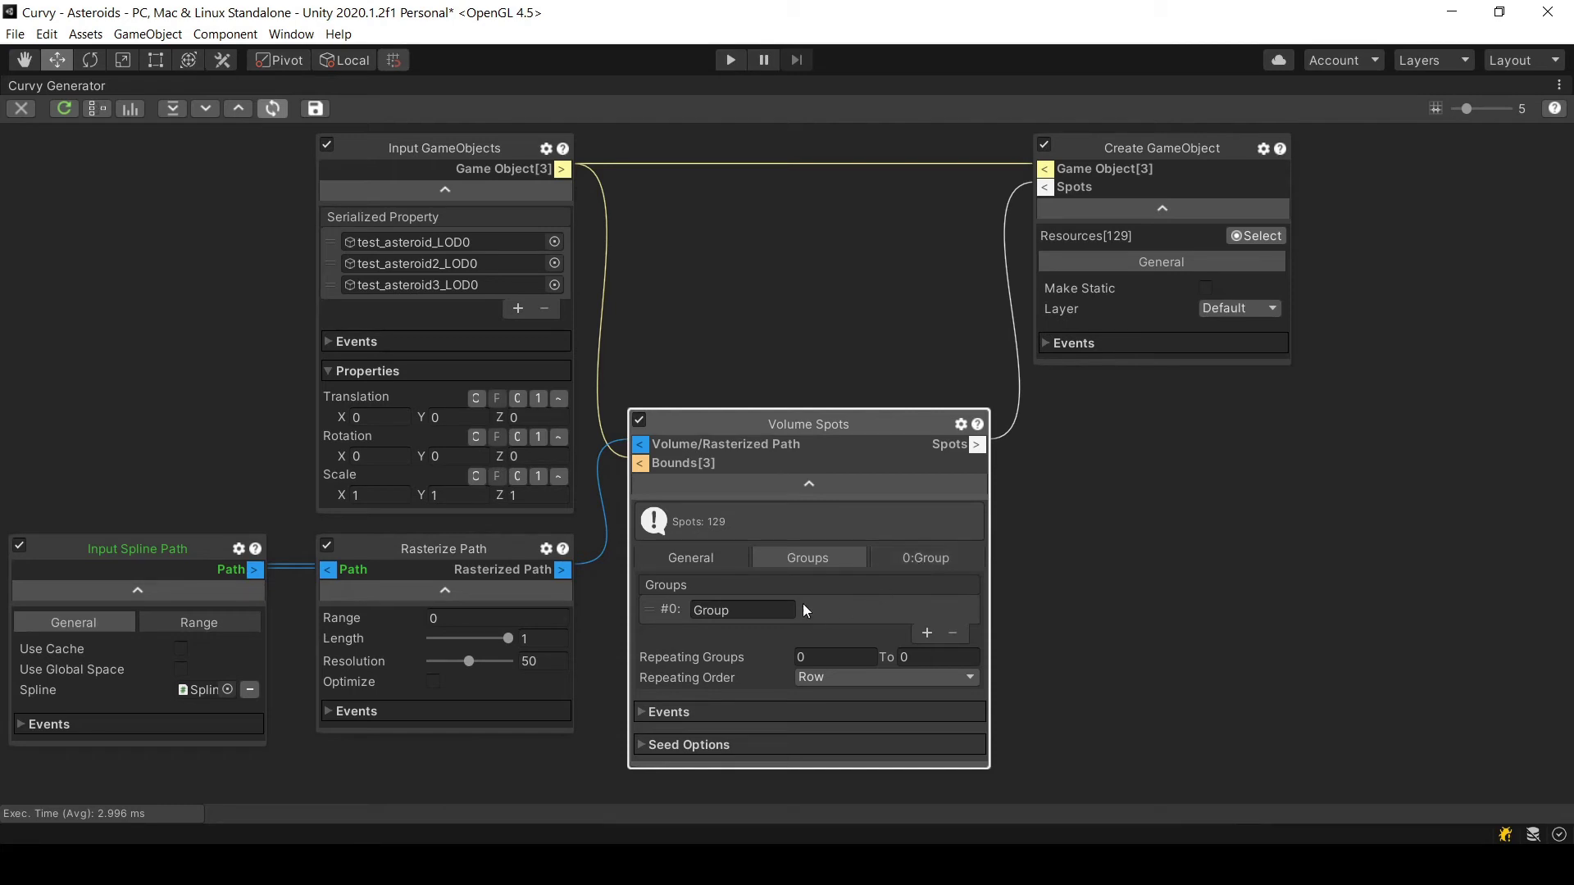
click(759, 616)
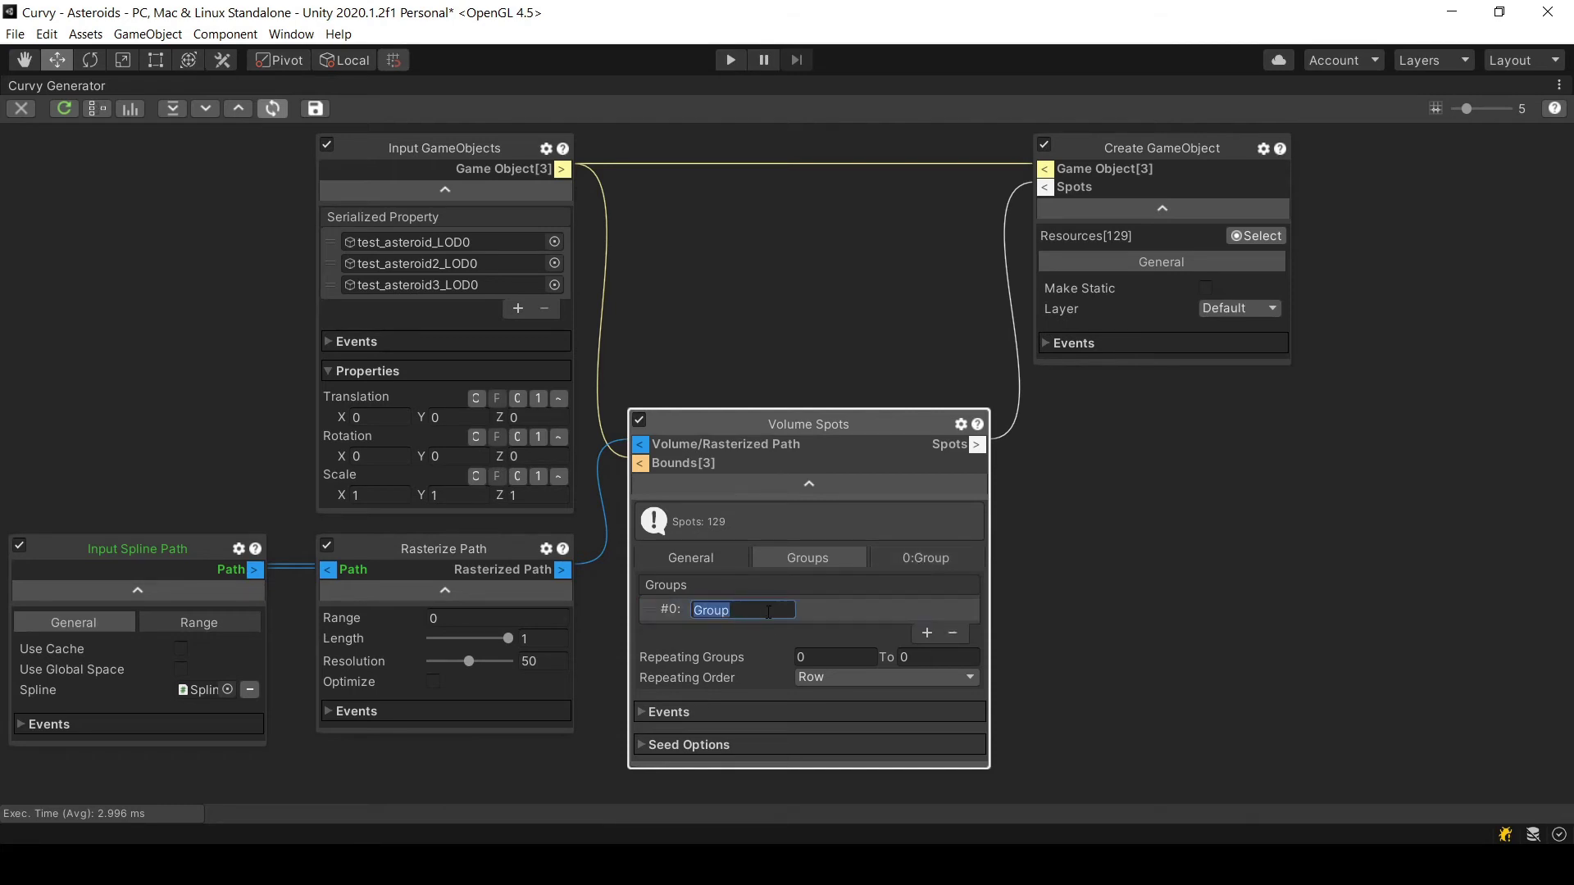
text(Asteroids)
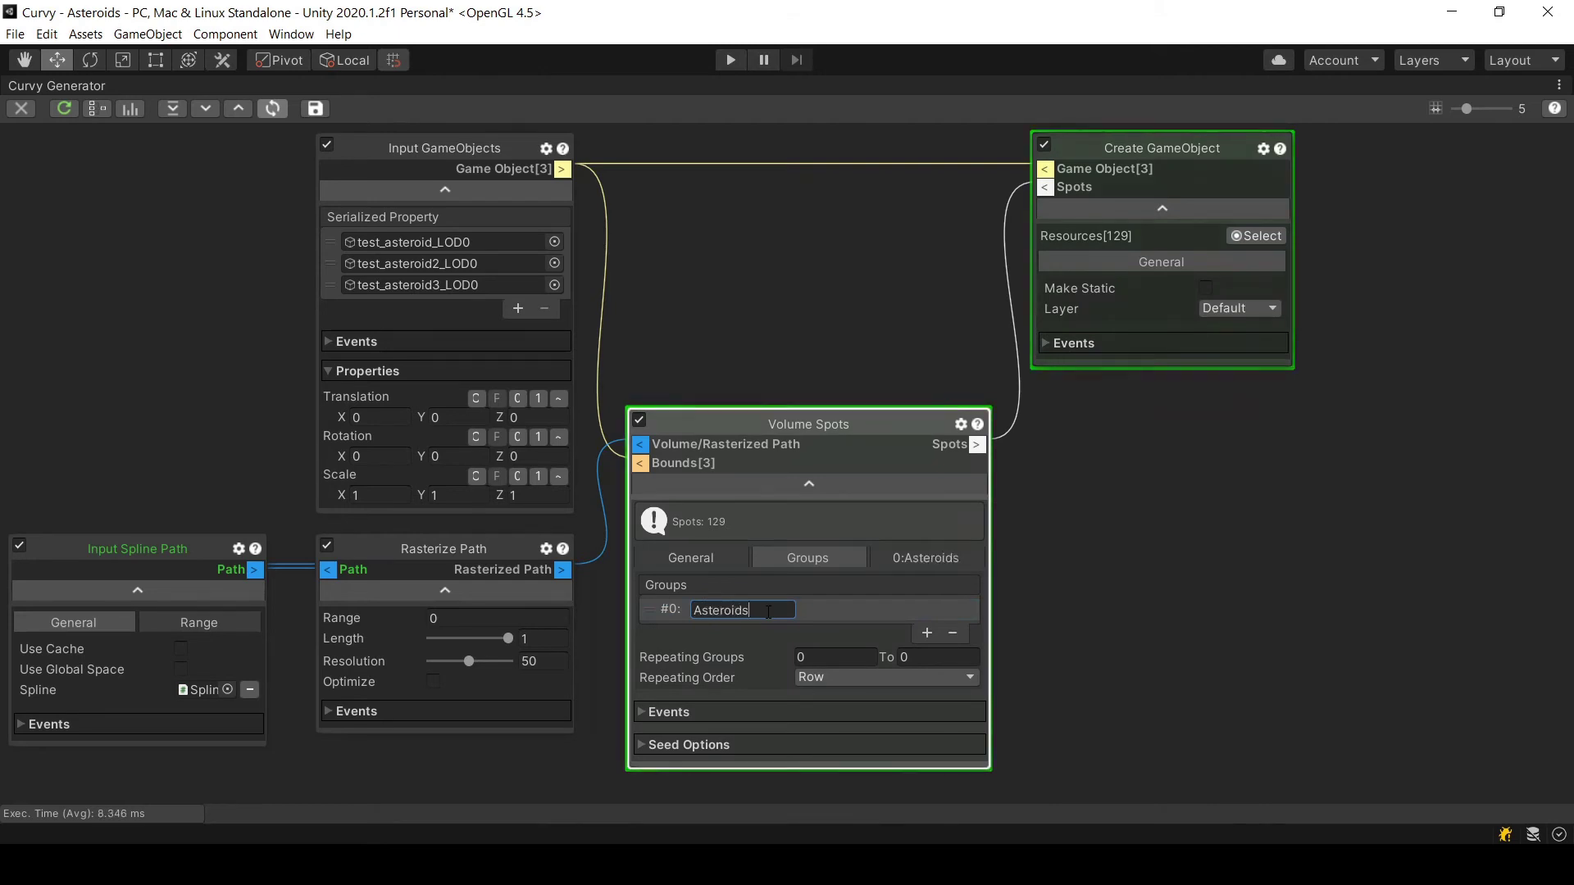
Show the Asteroids group settings of Volume Spots and restore the Curvy Generator window from its maximized state
click(920, 562)
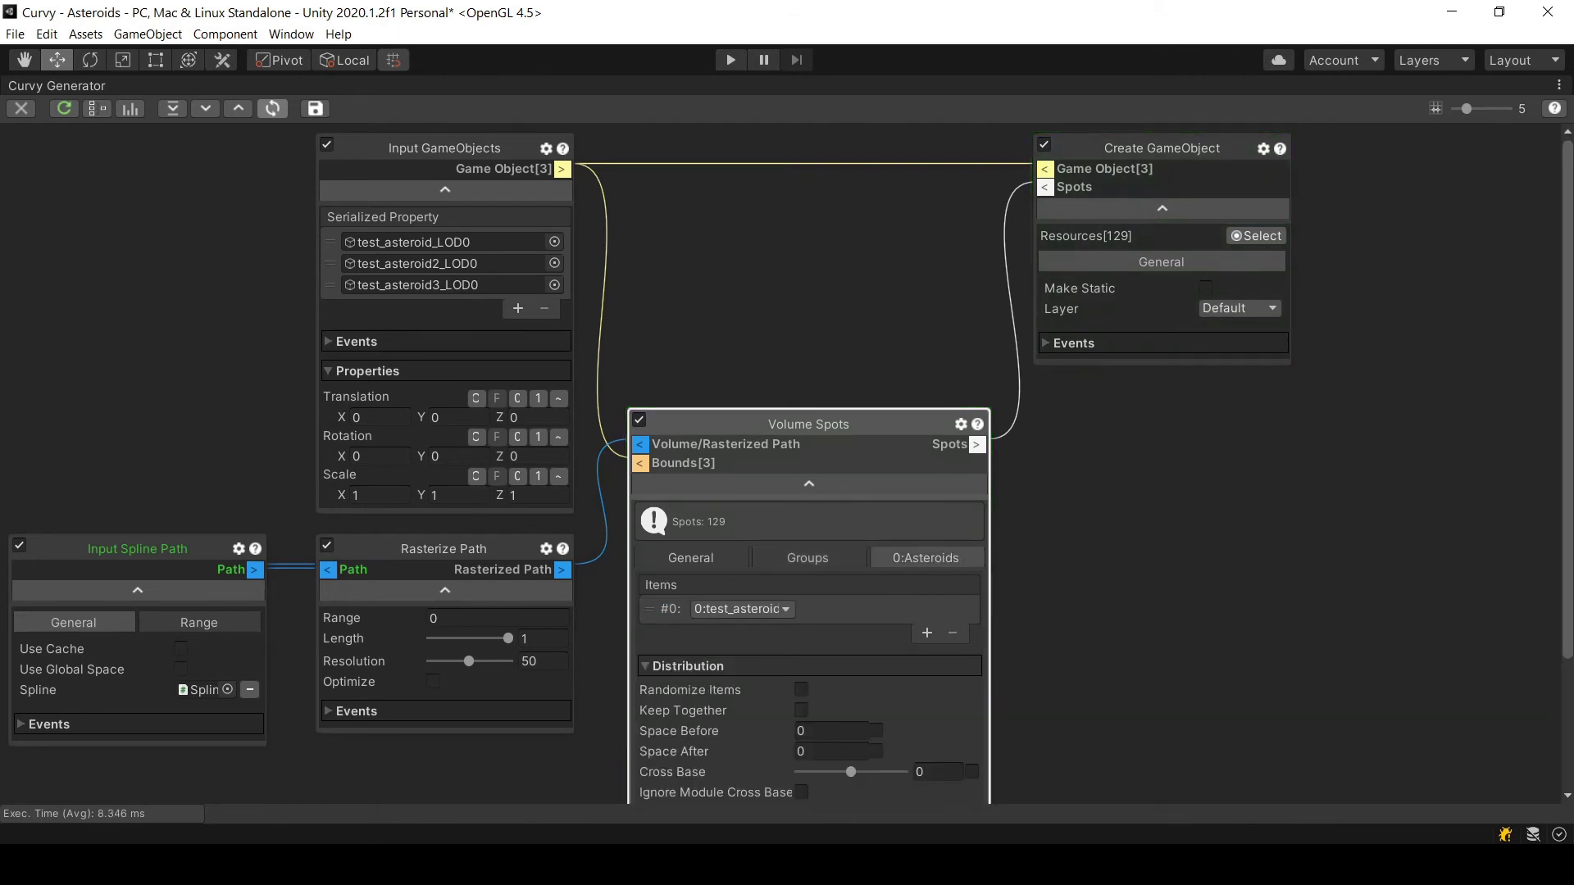
scroll(760, 677, down, 3)
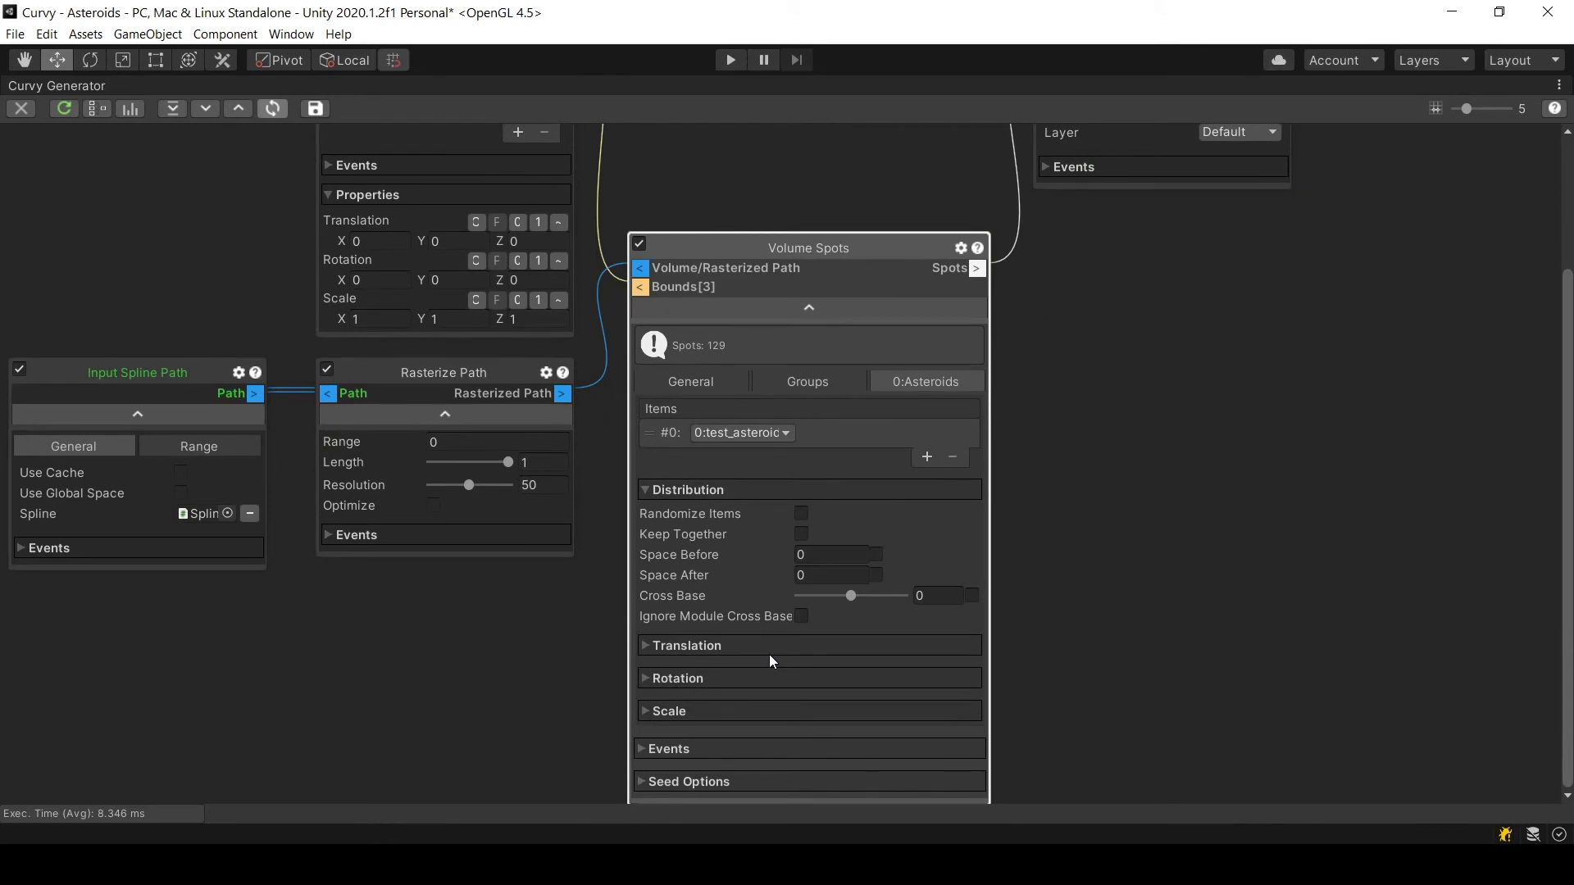
right_click(51, 87)
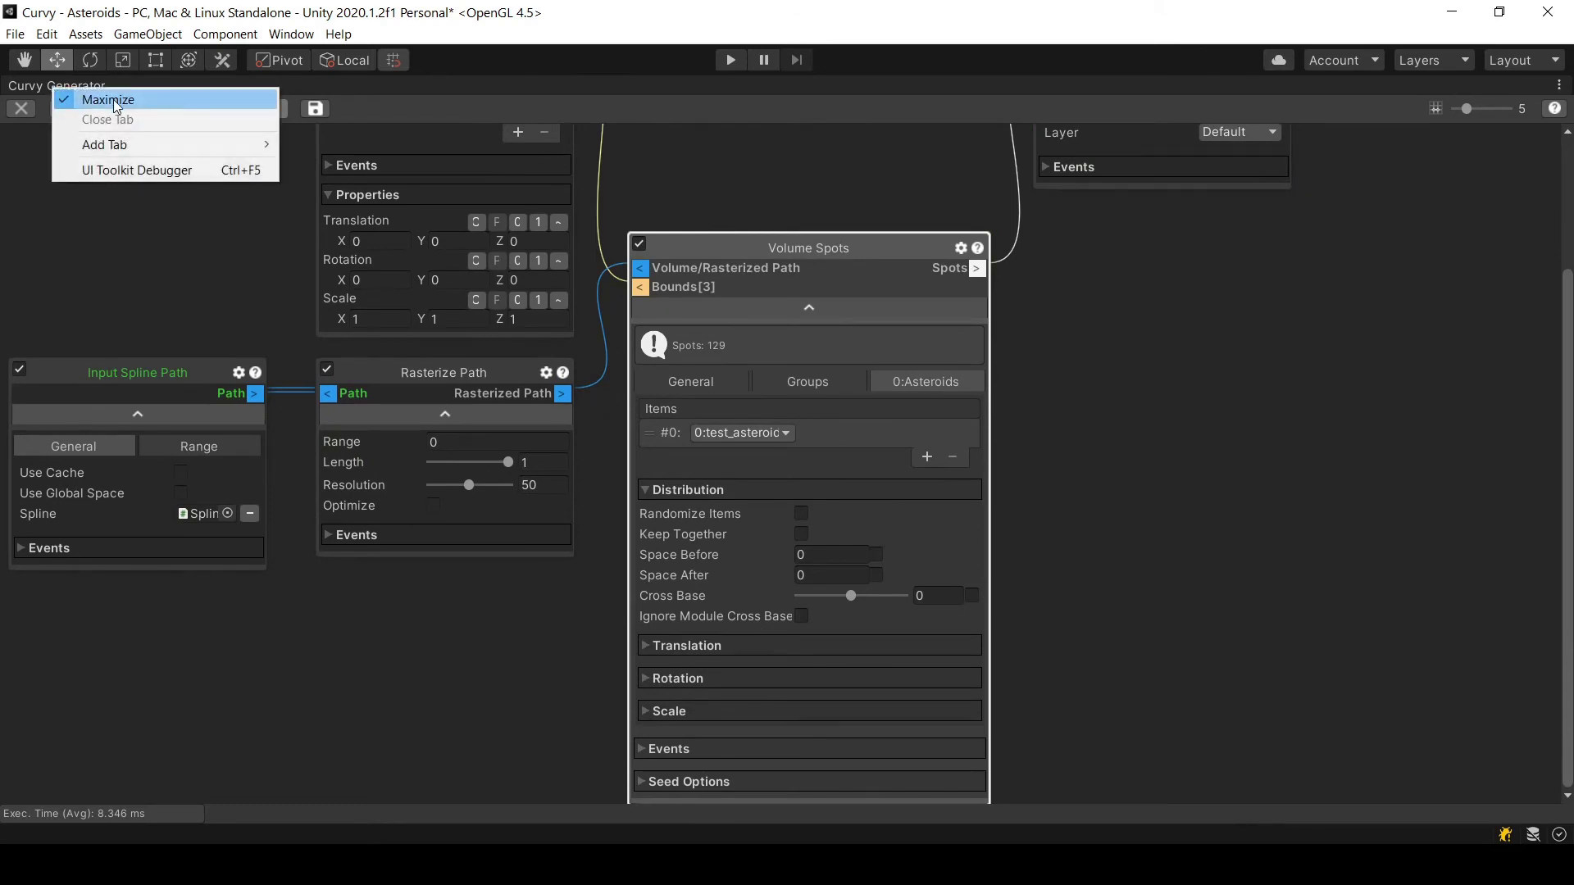
key(Escape)
key(shift+space)
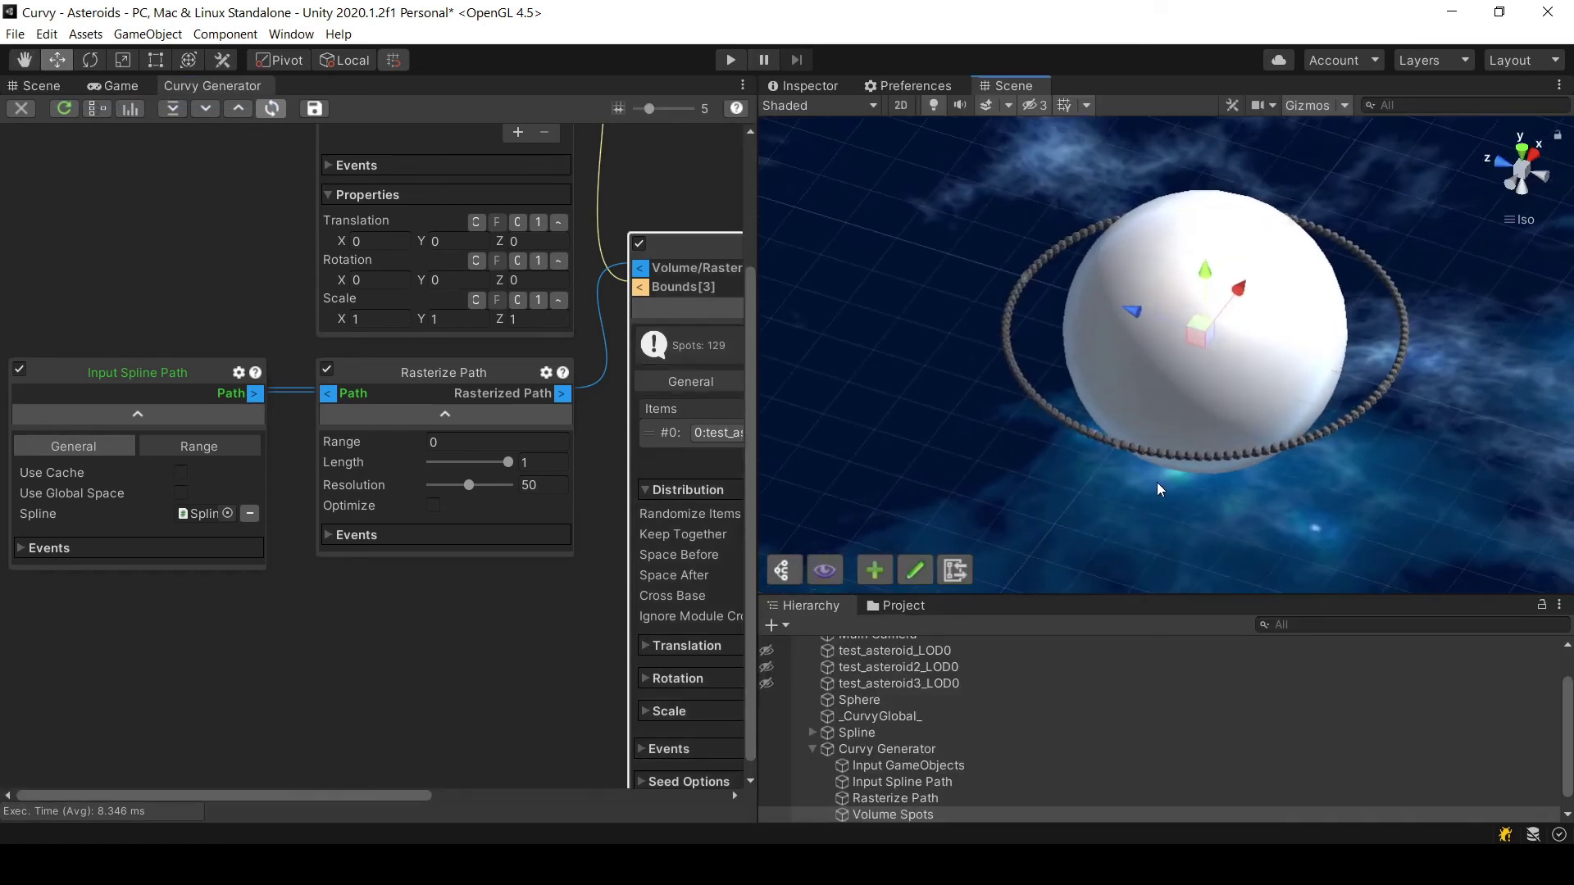
Examine the generated asteroid ring around the sphere from several distances and angles in the scene
scroll(1069, 479, up, 5)
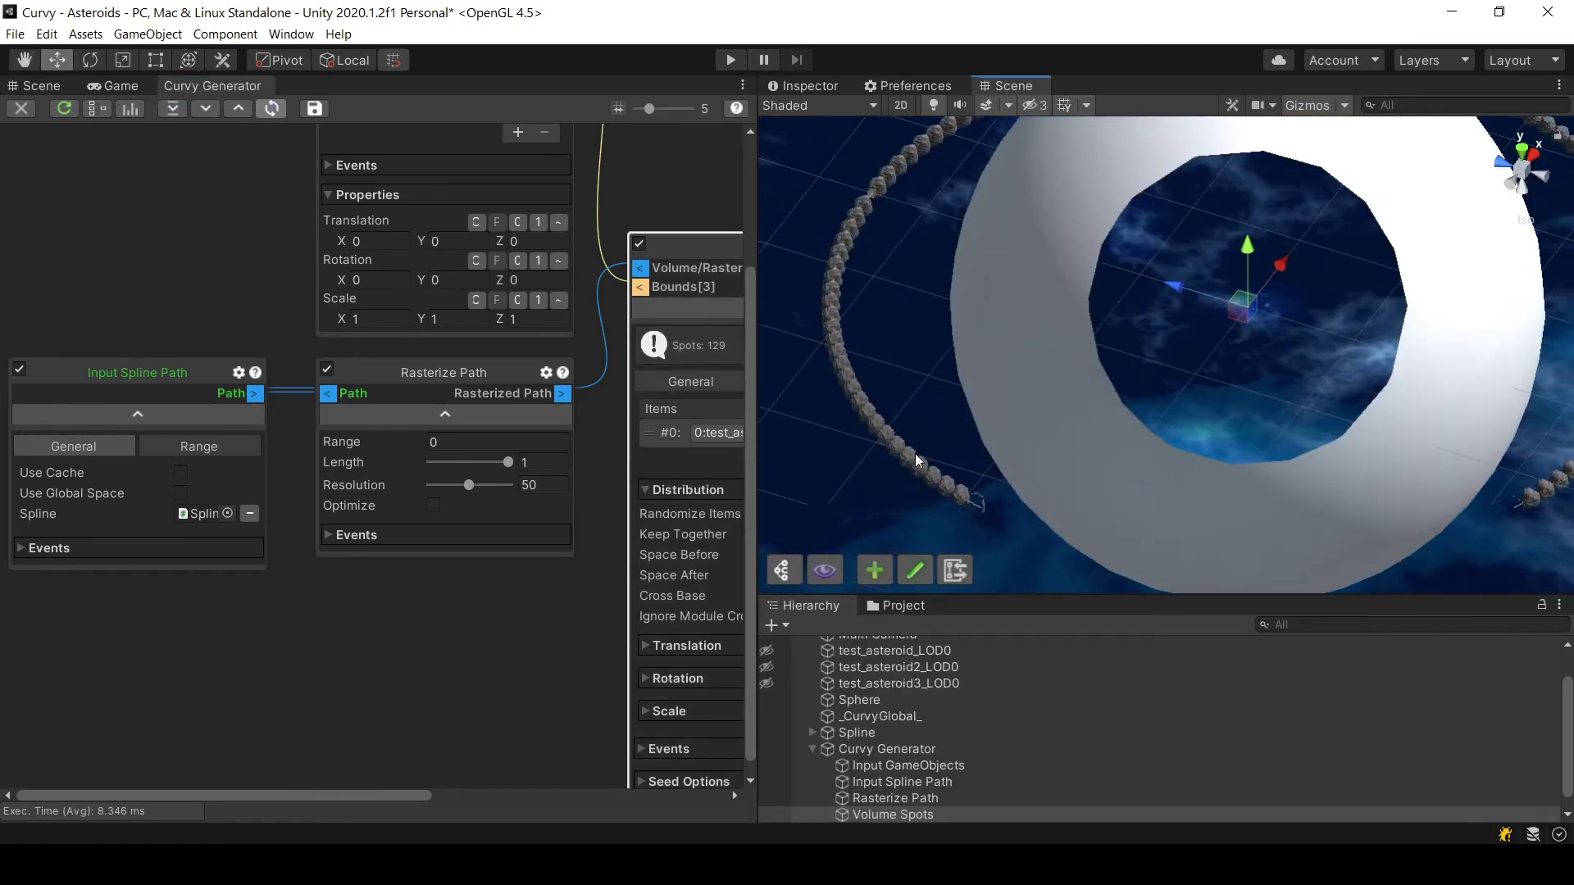
click(1059, 438)
key(f)
scroll(1060, 438, up, 3)
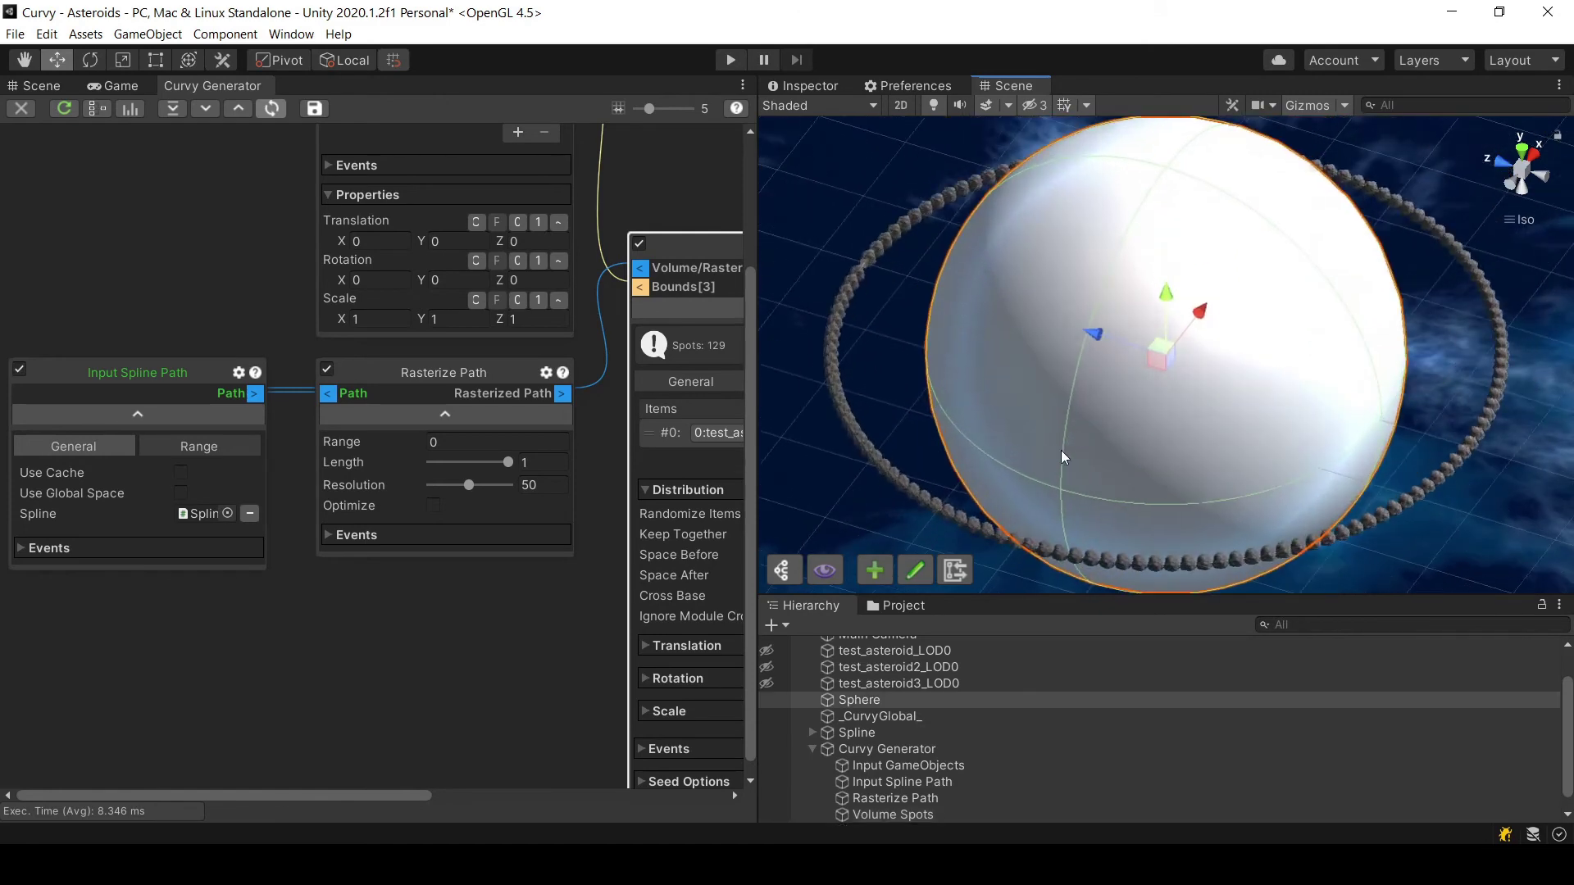
middle_drag(1003, 537, 1026, 448)
scroll(1028, 472, up, 6)
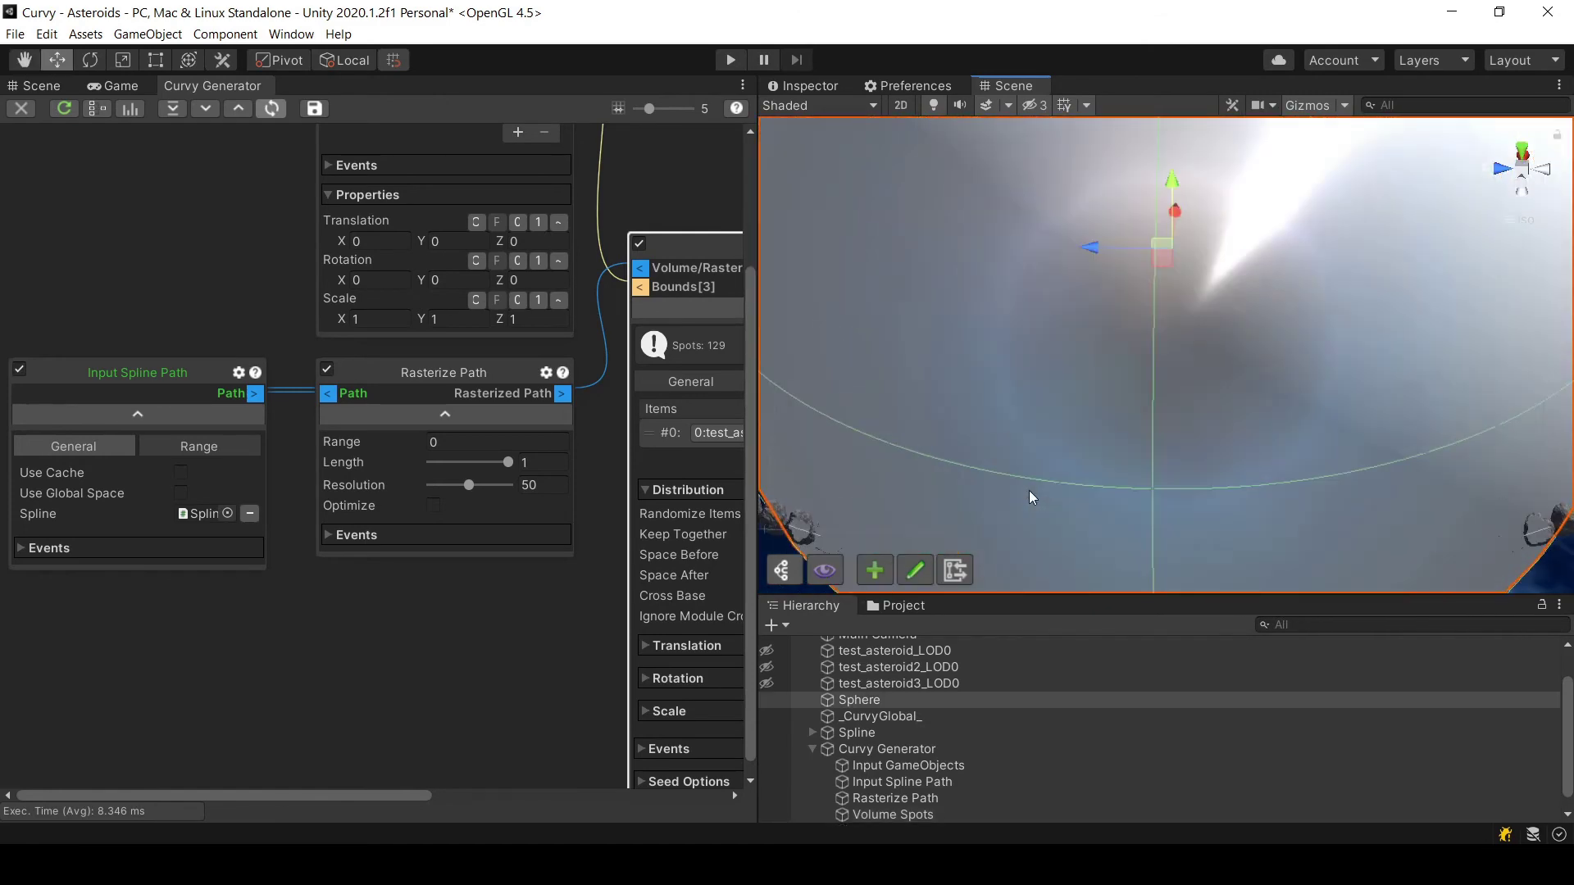
scroll(1031, 498, down, 5)
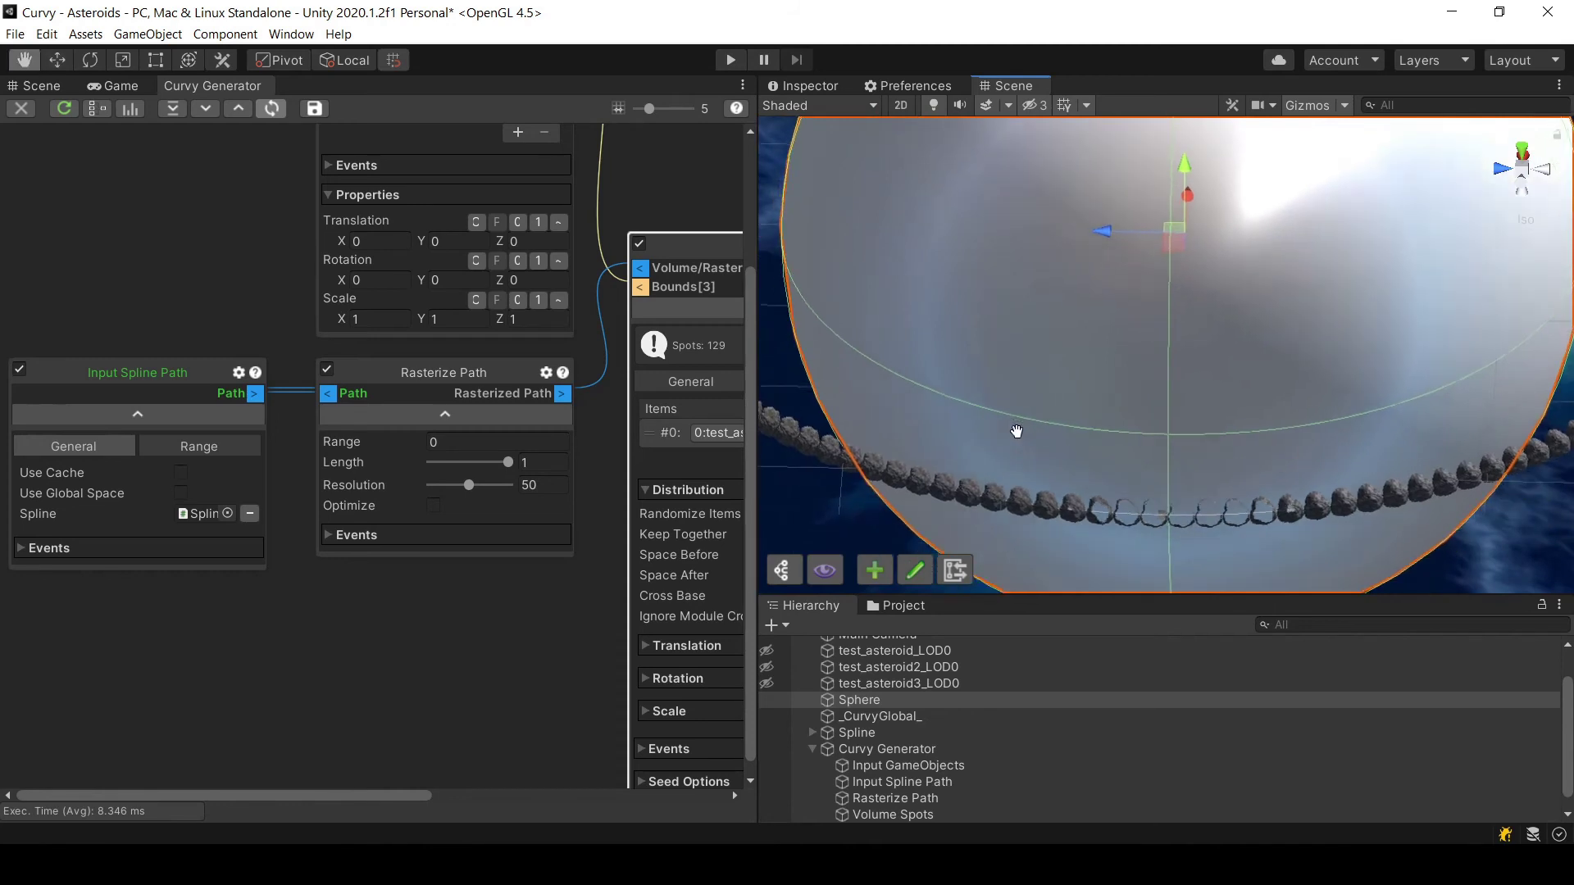
alt+drag(1172, 364, 1097, 411)
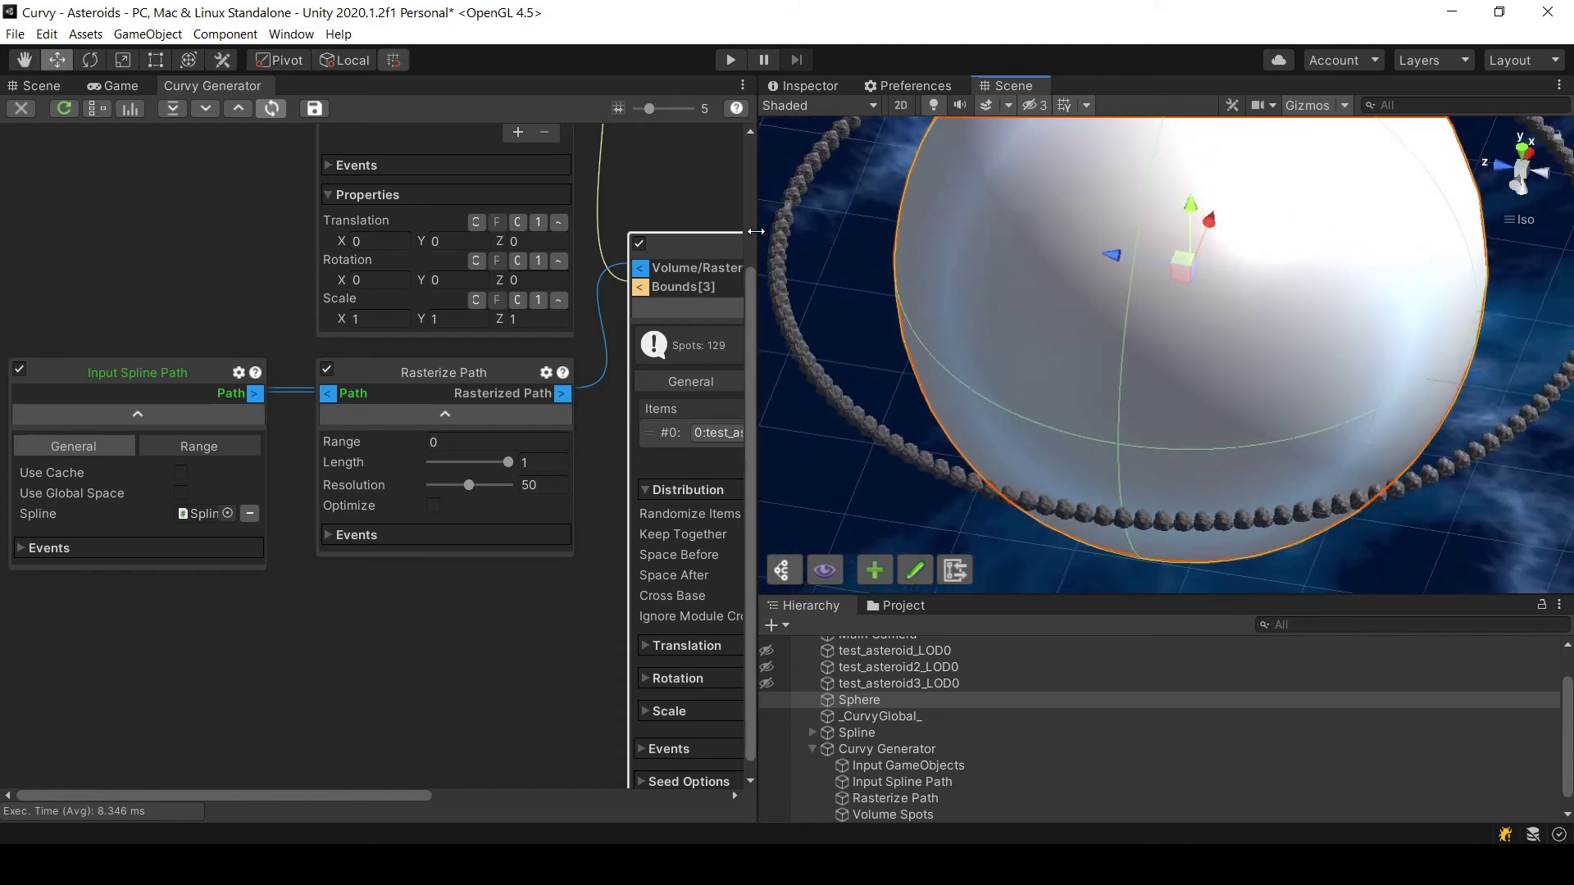
Add two items to the Asteroids group and set them to test_asteroid2_LOD0 and test_asteroid3_LOD0
drag(380, 799, 578, 809)
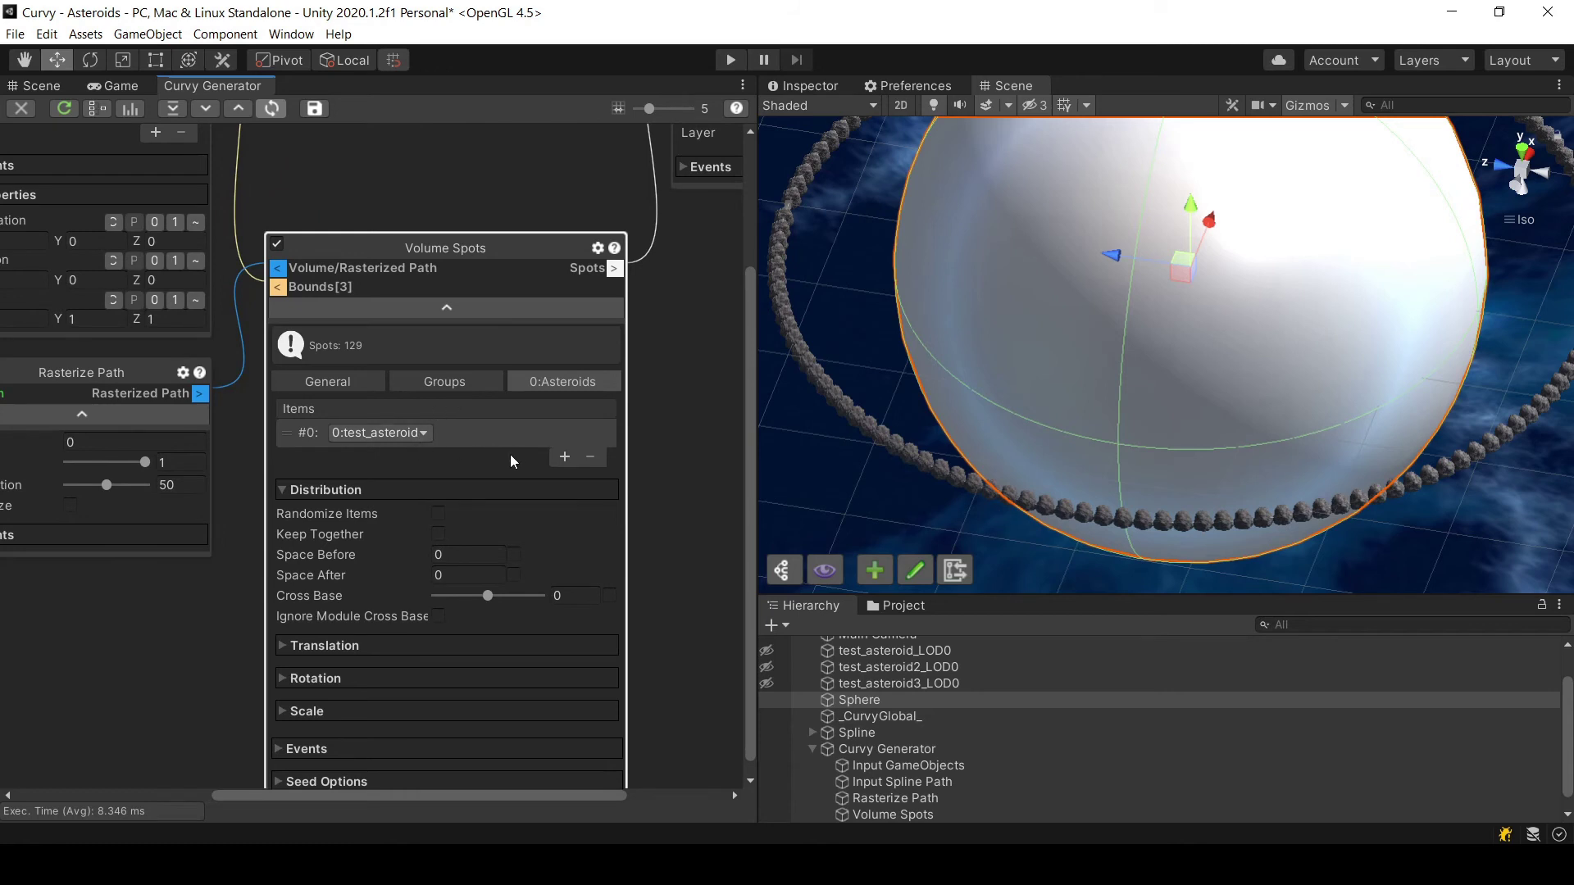
click(565, 456)
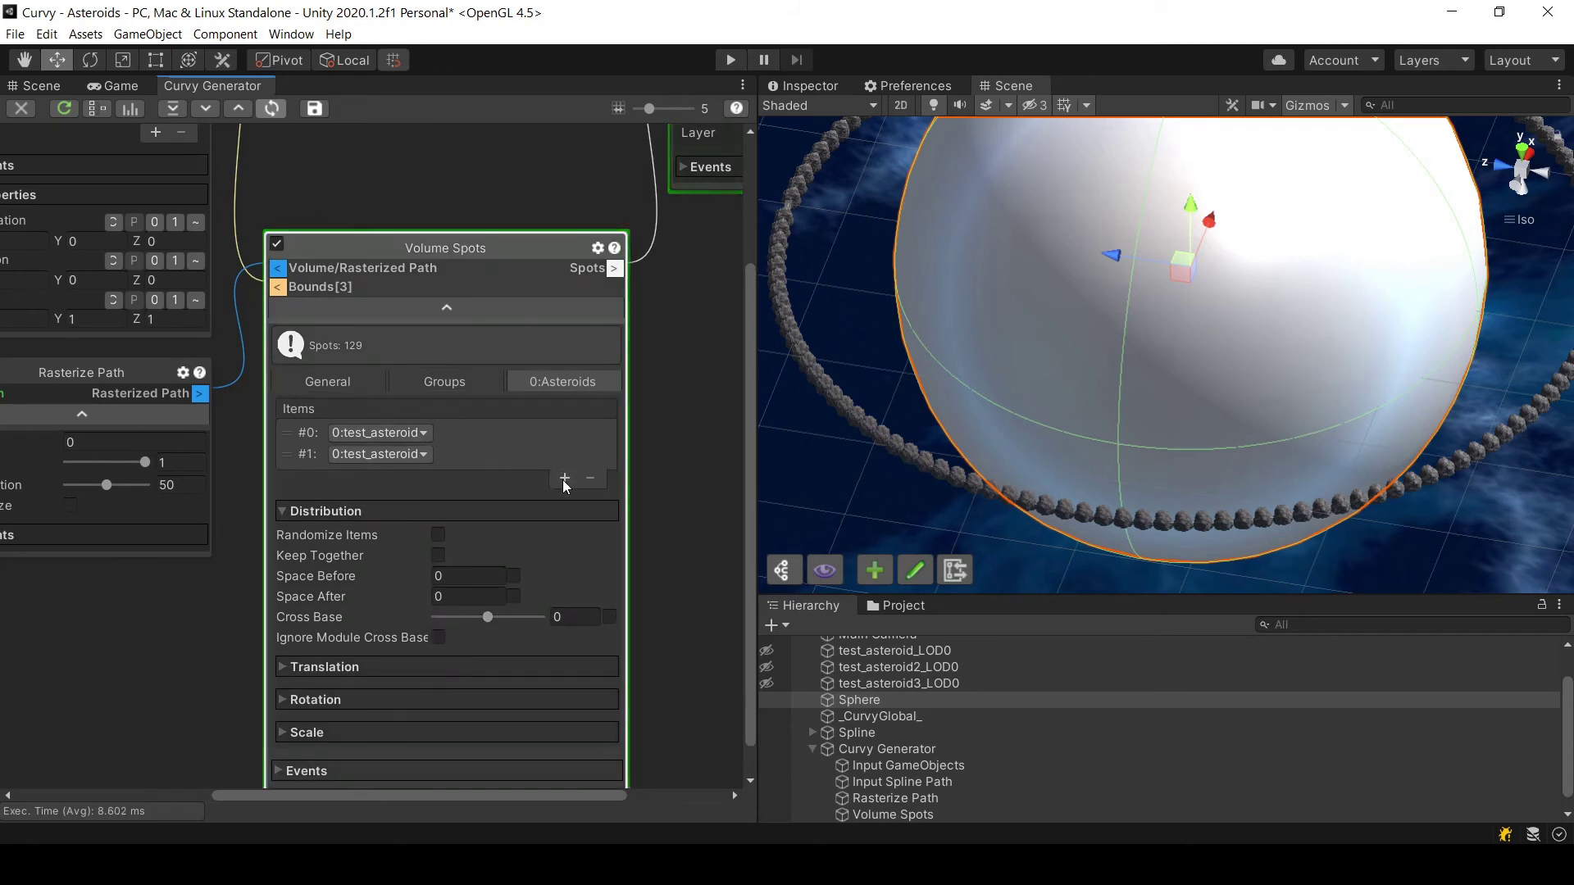
click(565, 479)
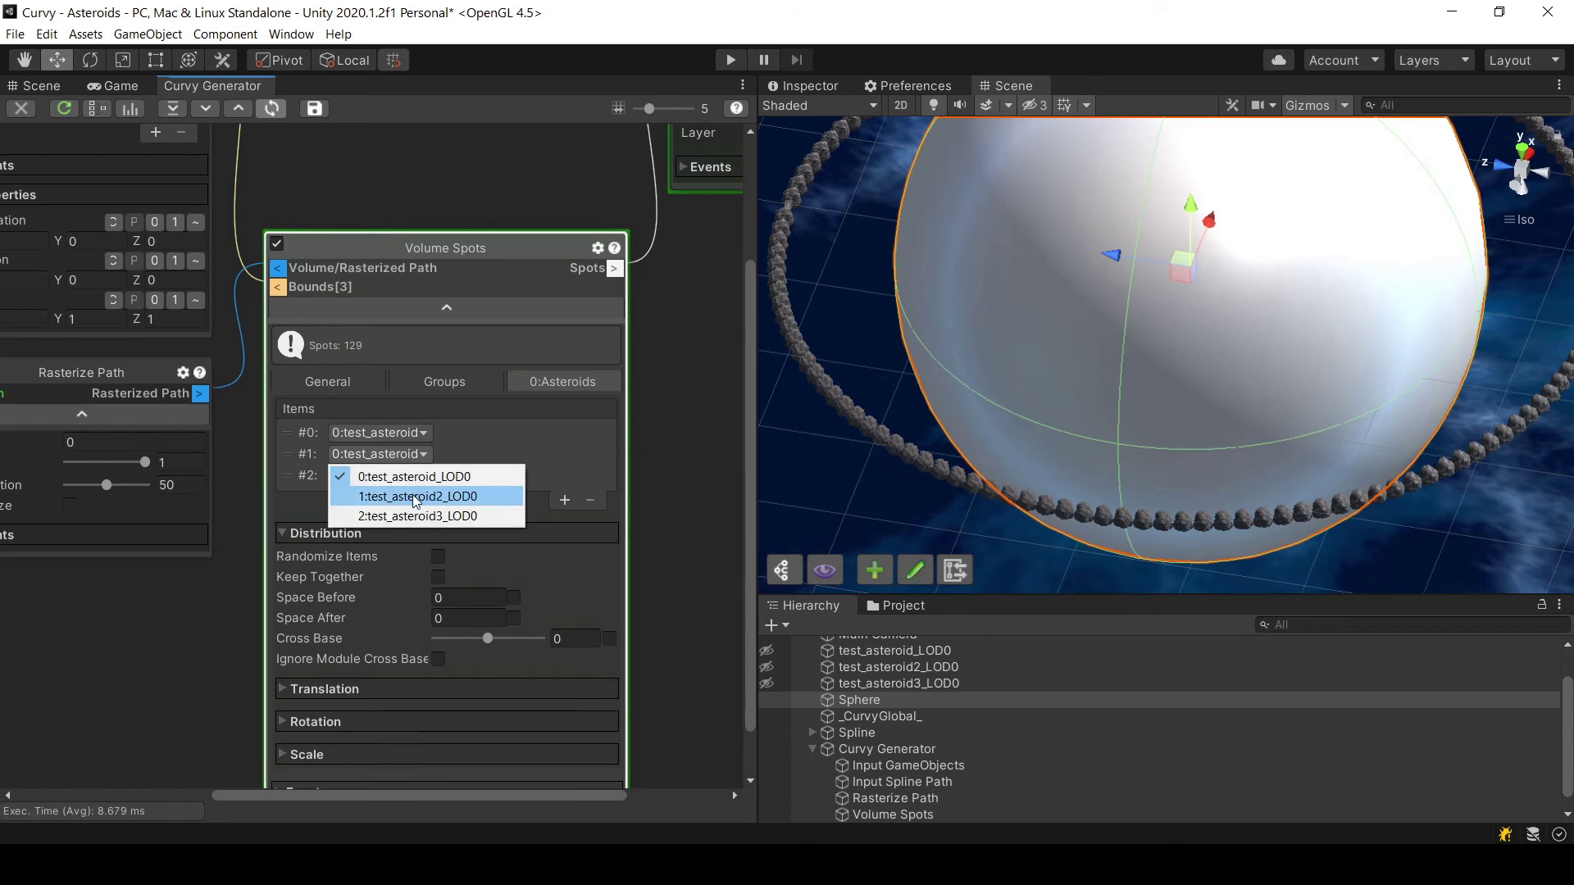
click(412, 496)
click(378, 475)
click(407, 538)
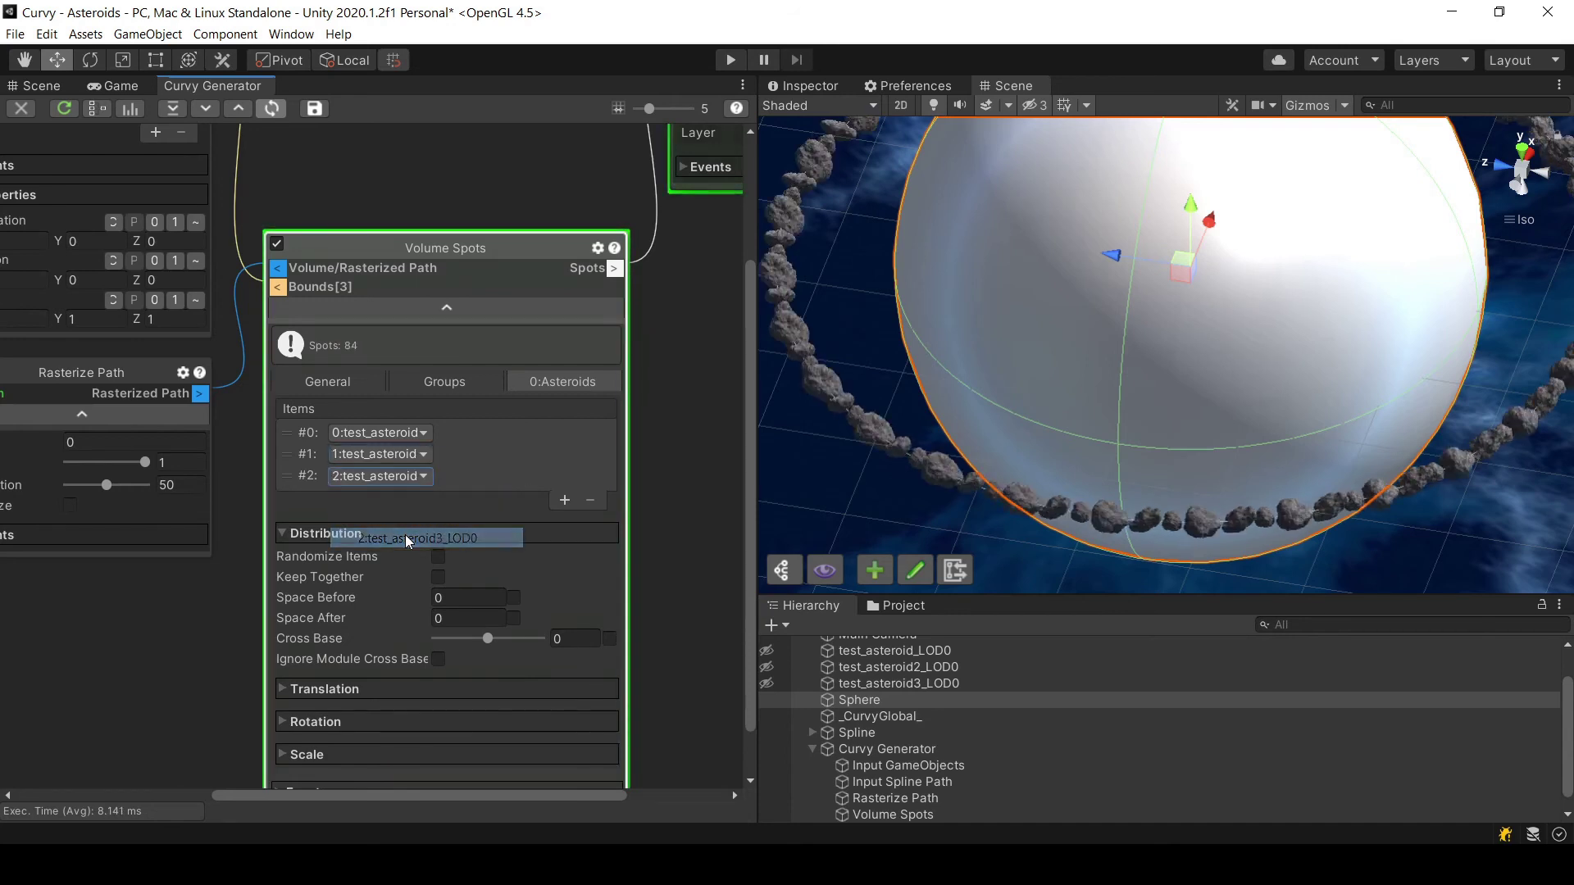
Enable Randomize Items in the Asteroids group's distribution and check the ring in the scene
alt+drag(1224, 561, 1119, 385)
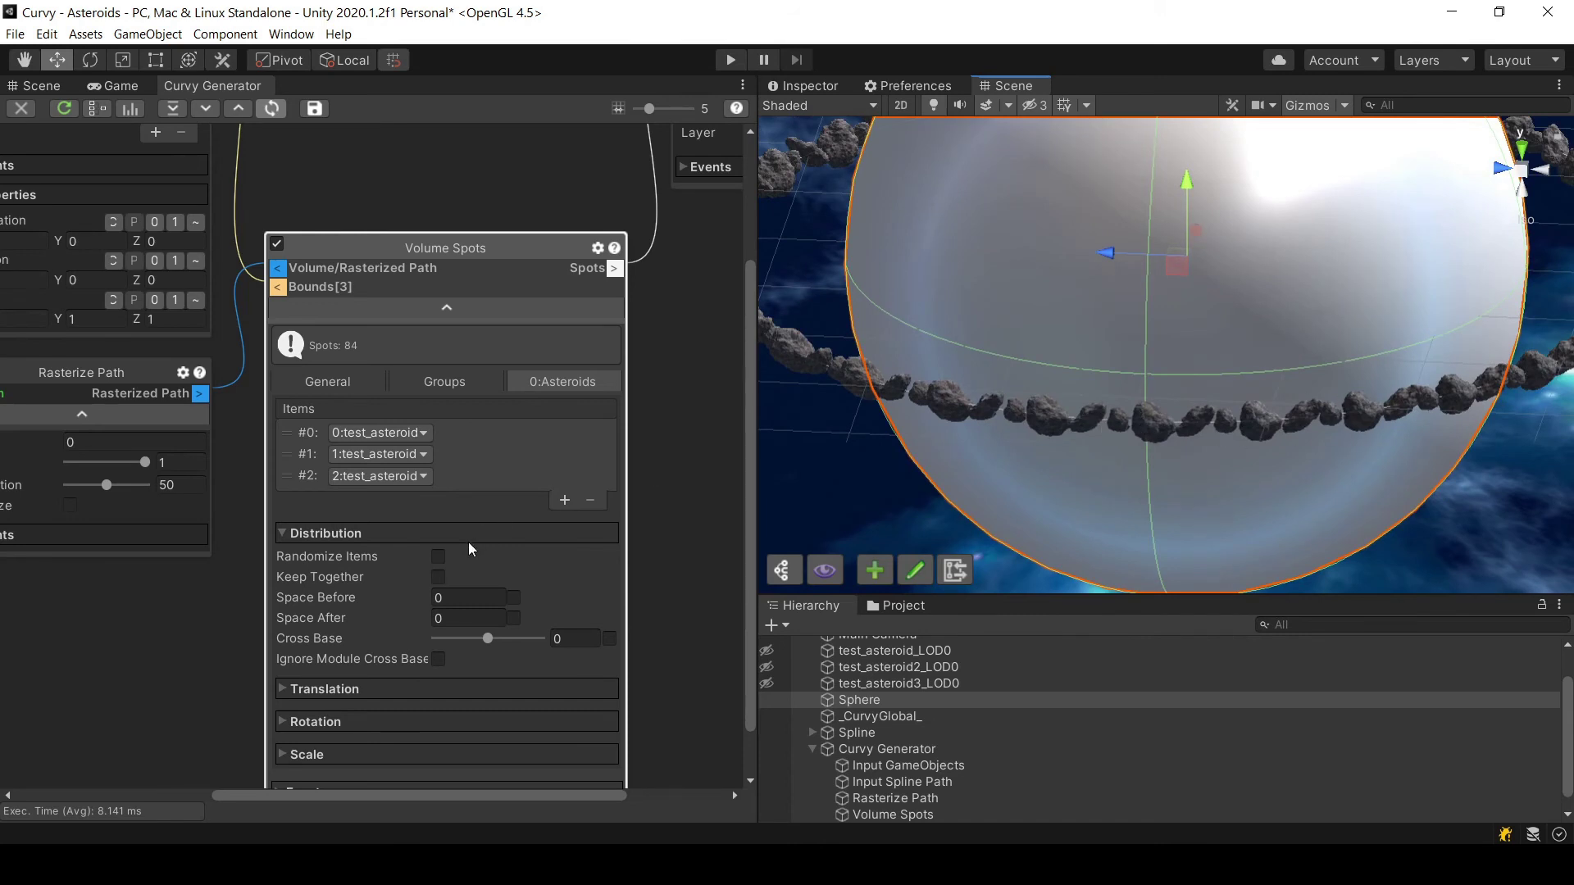
click(438, 560)
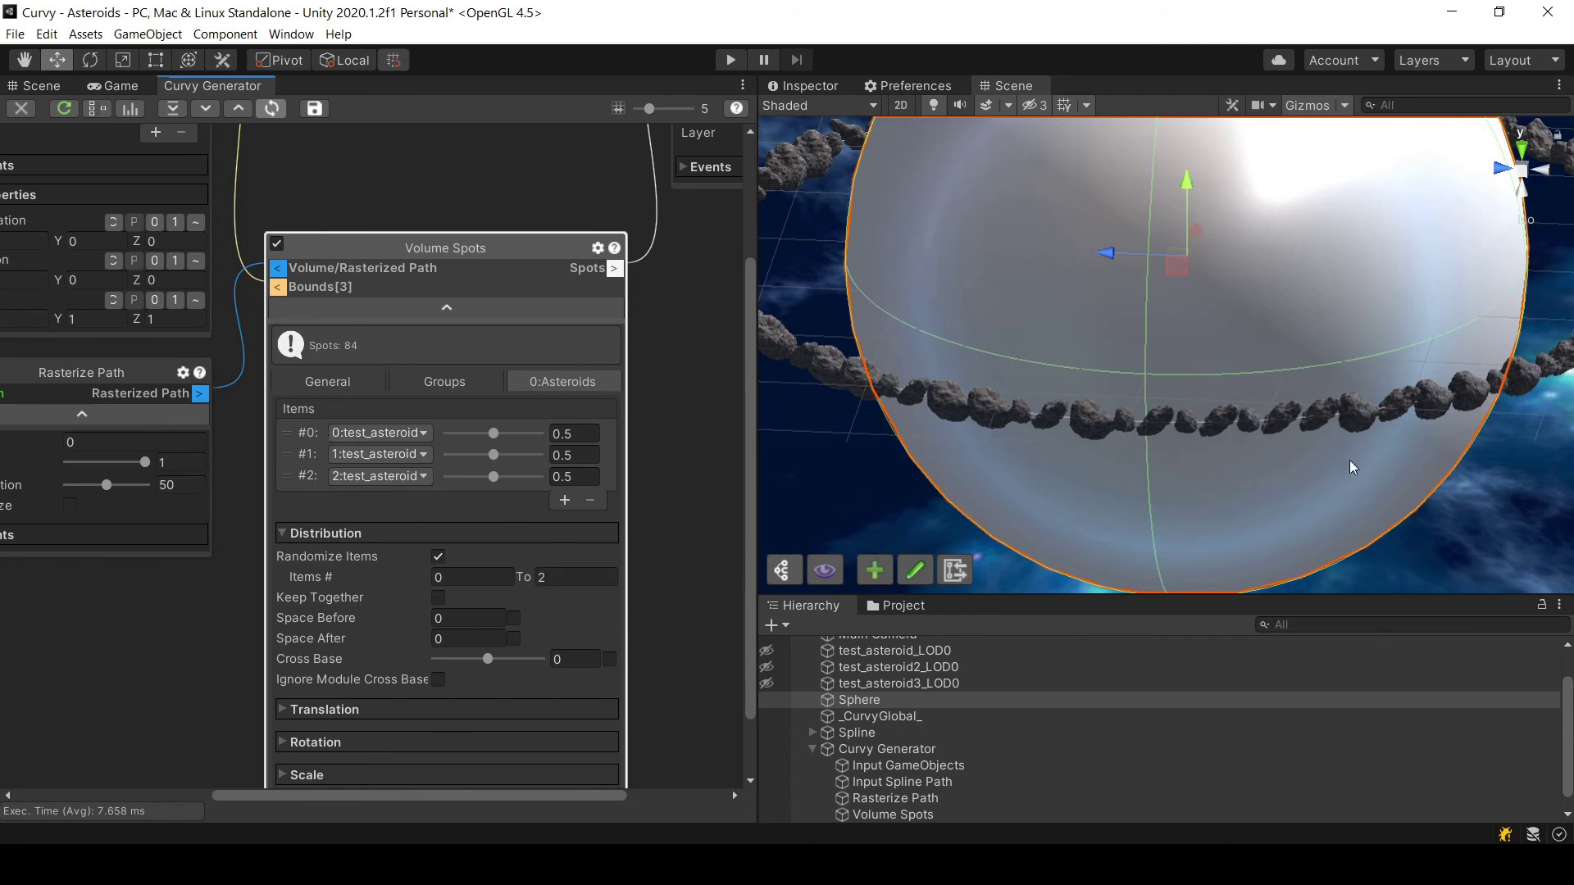
alt+drag(1029, 417, 1104, 401)
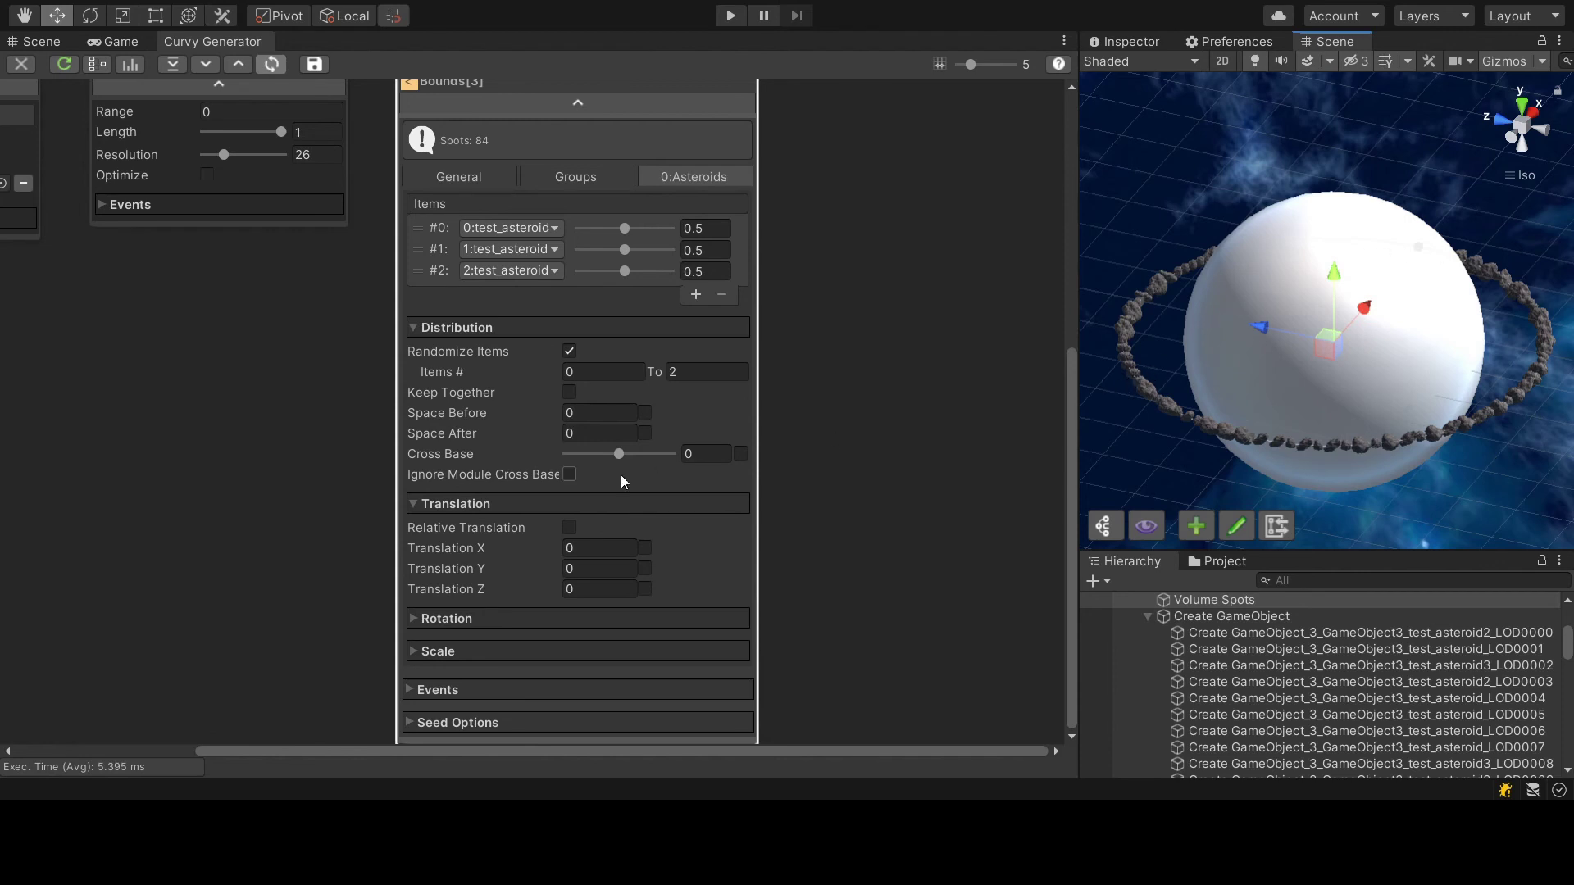
Enable random ranges for Translation X, Y and Z of the Asteroids group and turn on Relative Translation
click(645, 546)
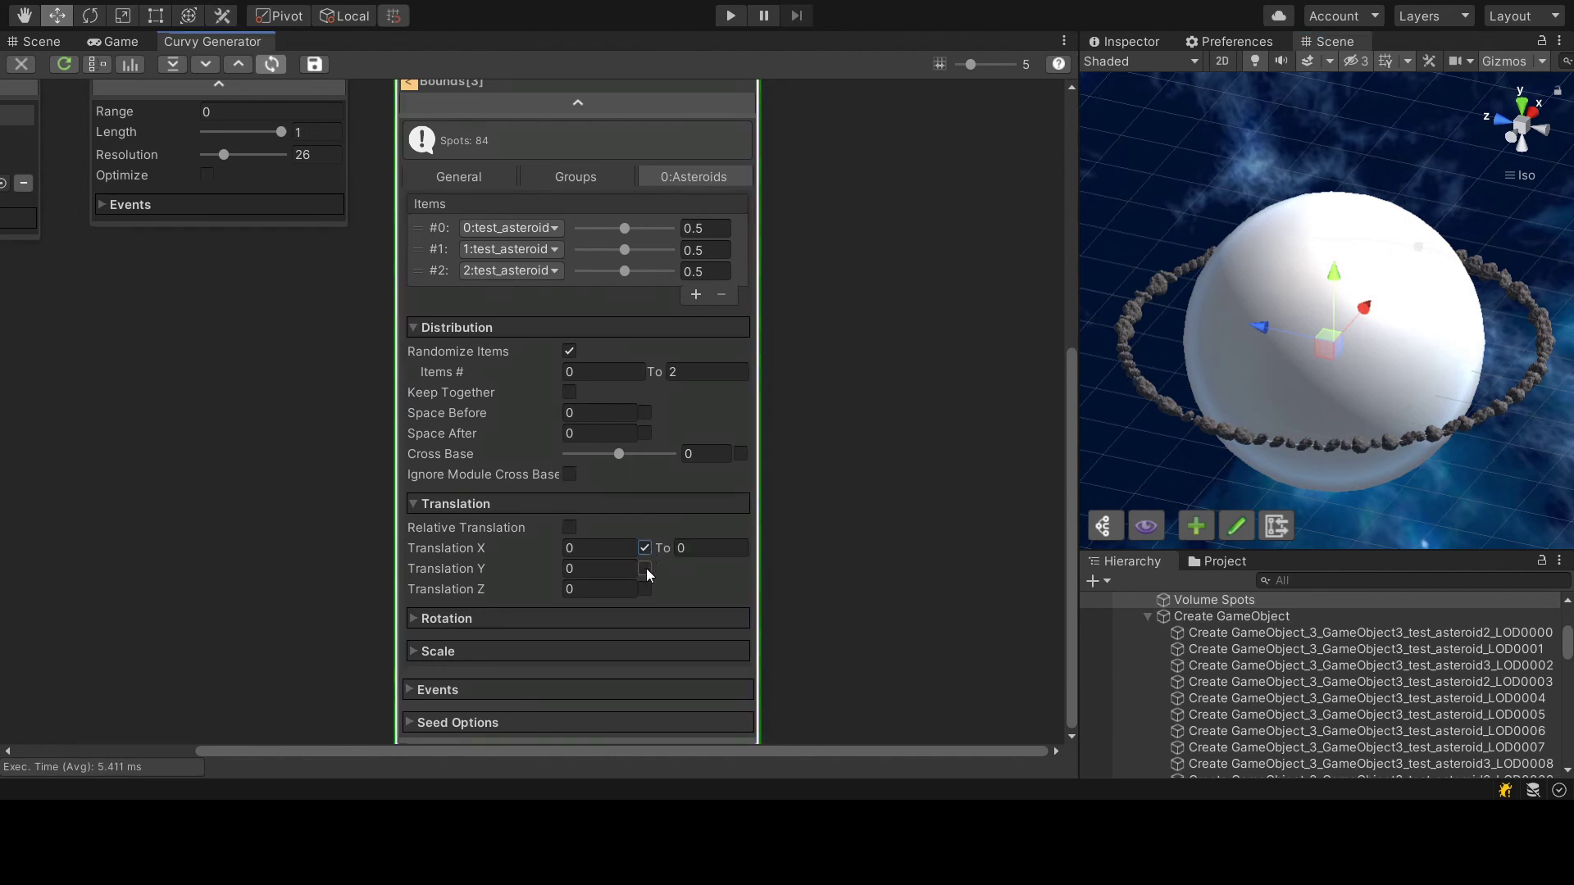
click(646, 568)
click(645, 589)
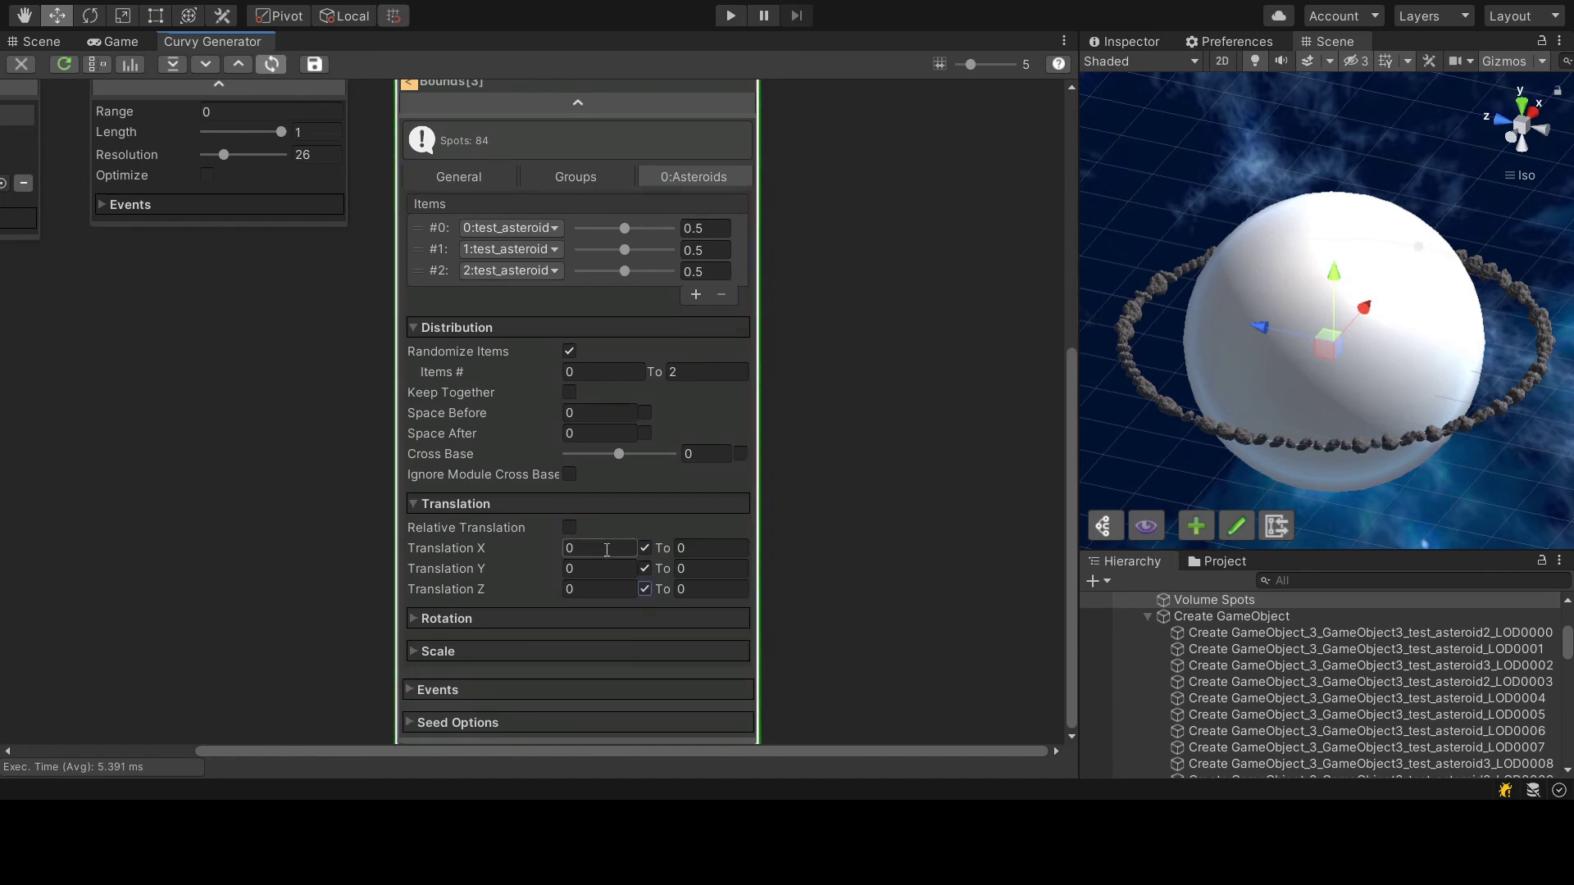
click(569, 527)
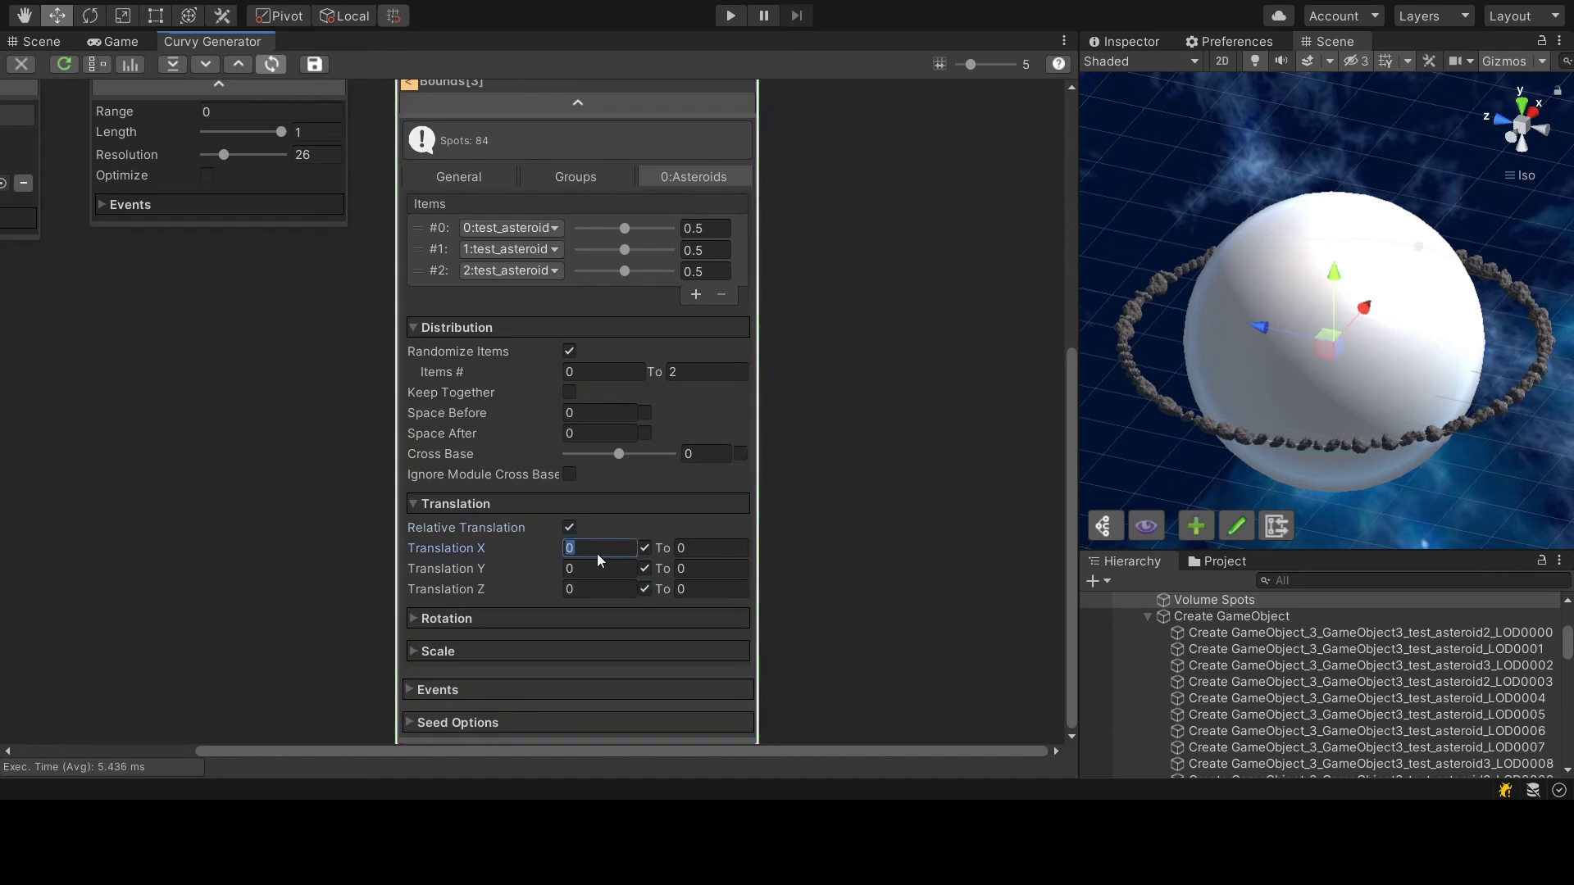
Set the Asteroids group's Translation X range from -10 to 10
text(1)
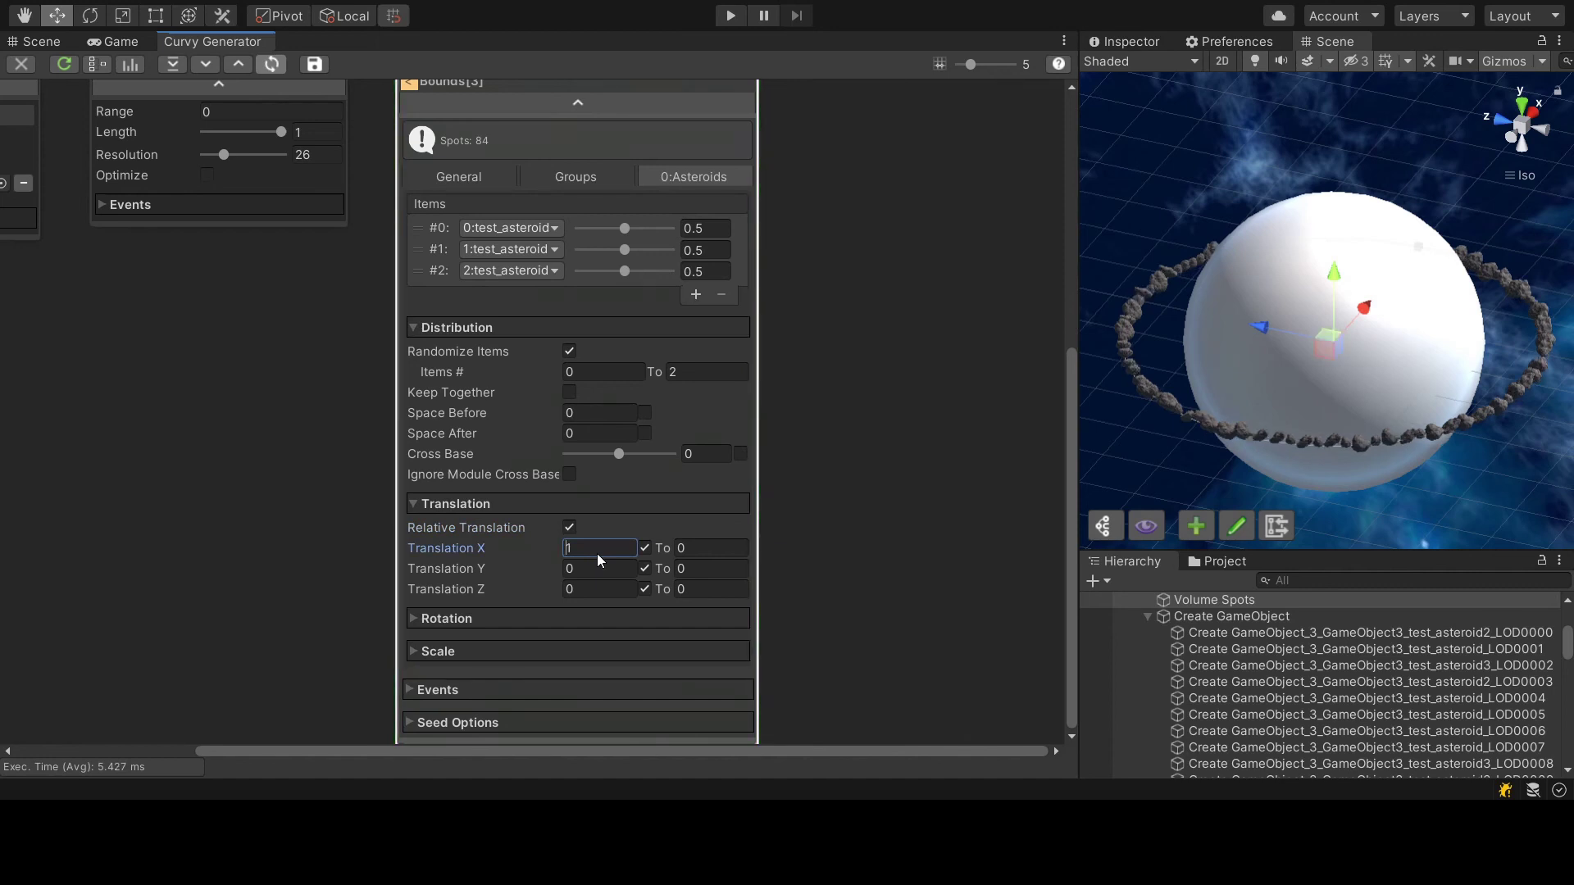
text(-10)
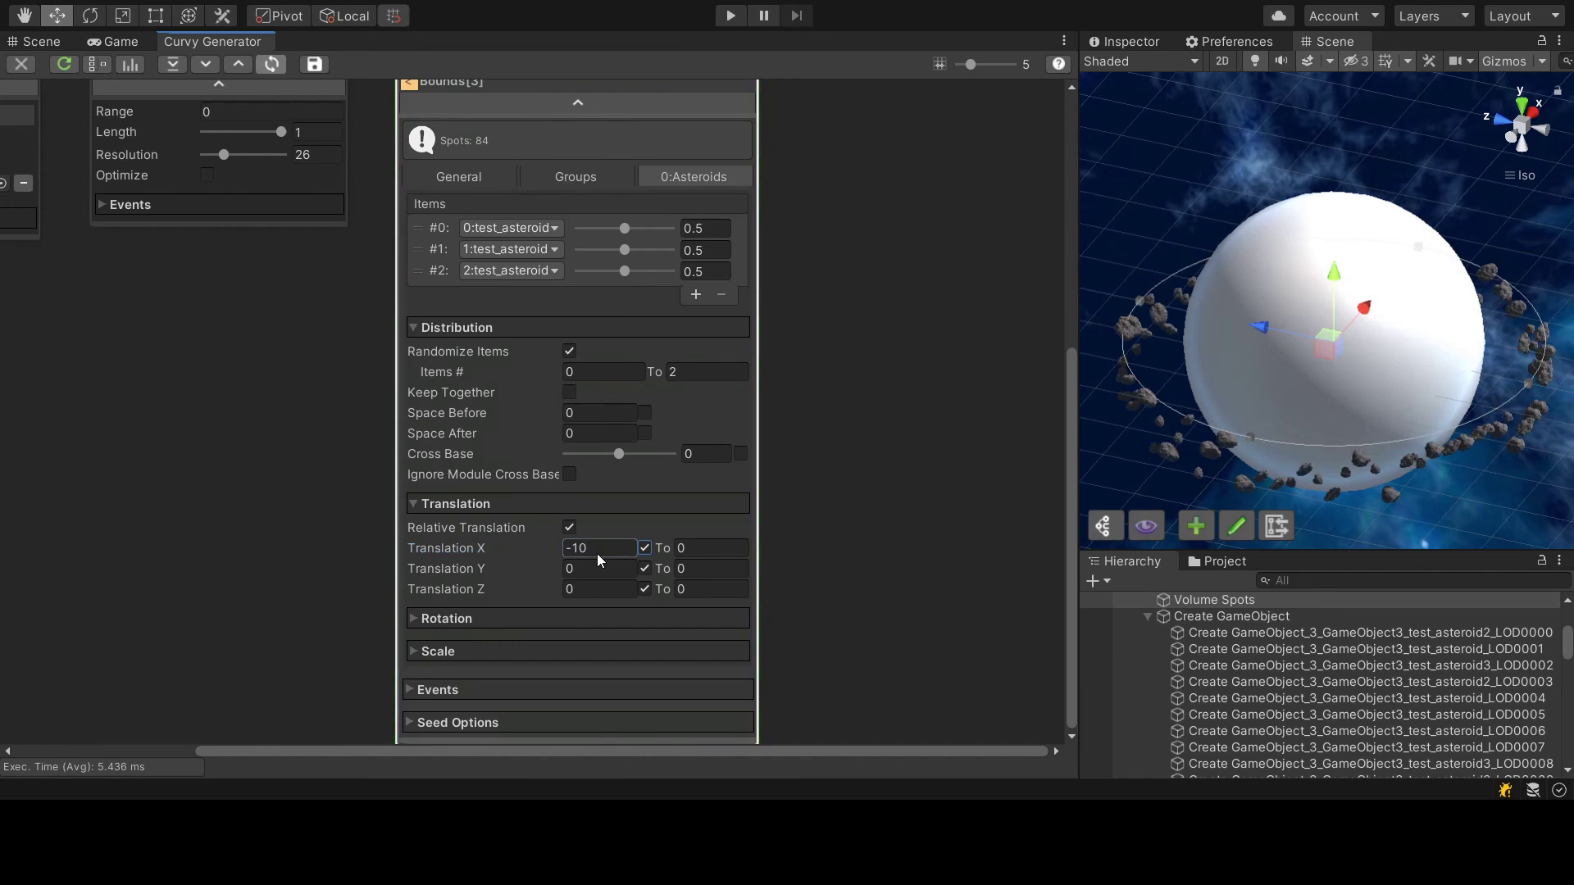
key(Tab)
text(10)
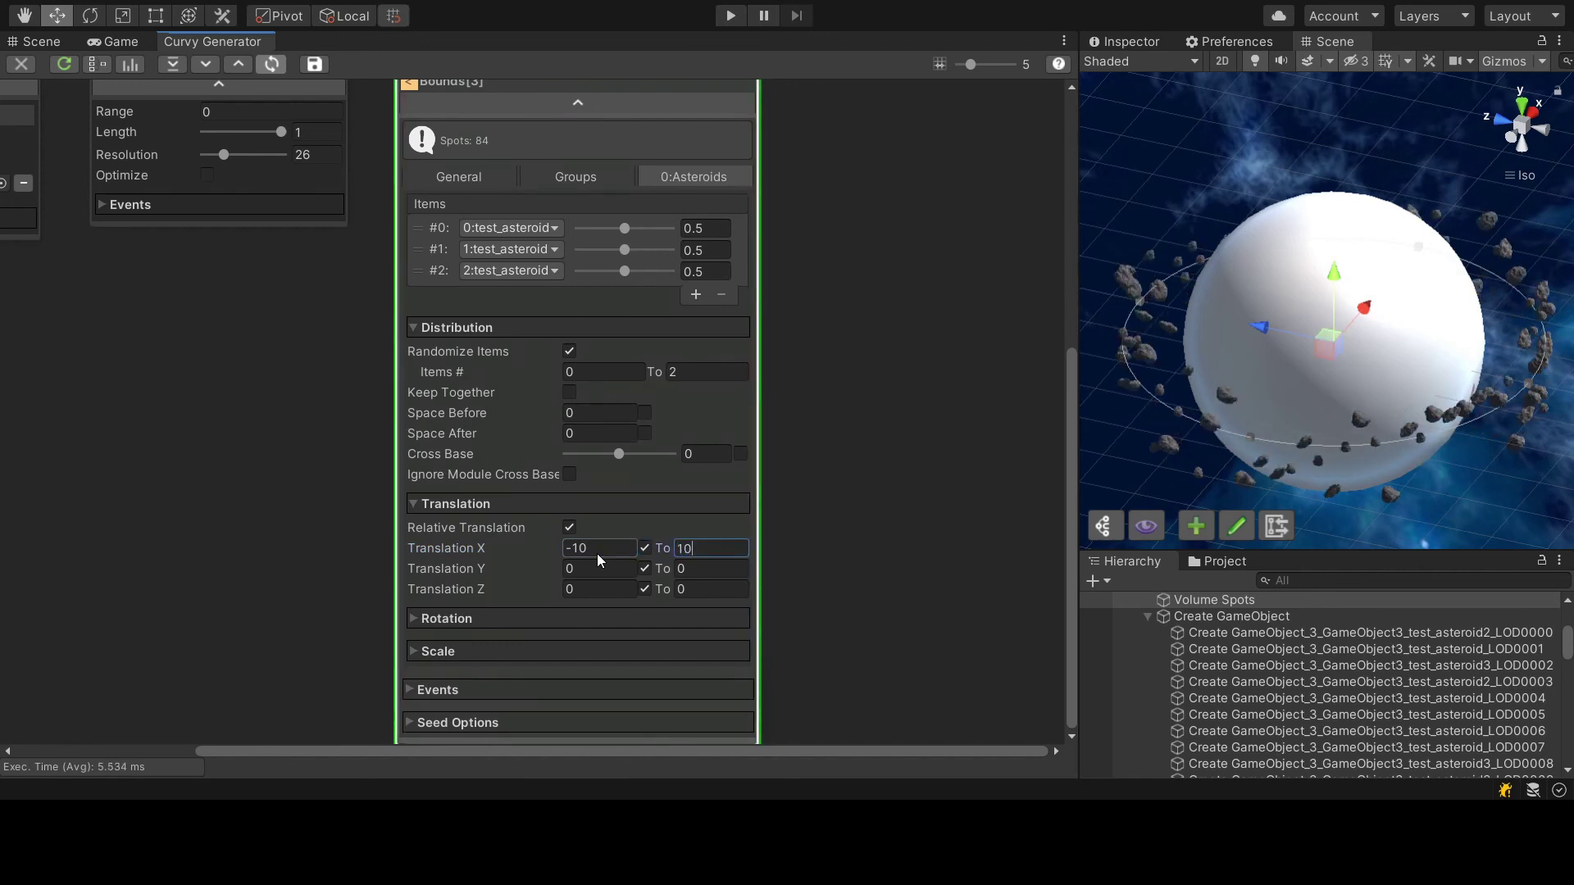
Set the Asteroids group's Translation Y range from -10 to 10 and check the scattered asteroids in the scene
key(Tab)
text(-10)
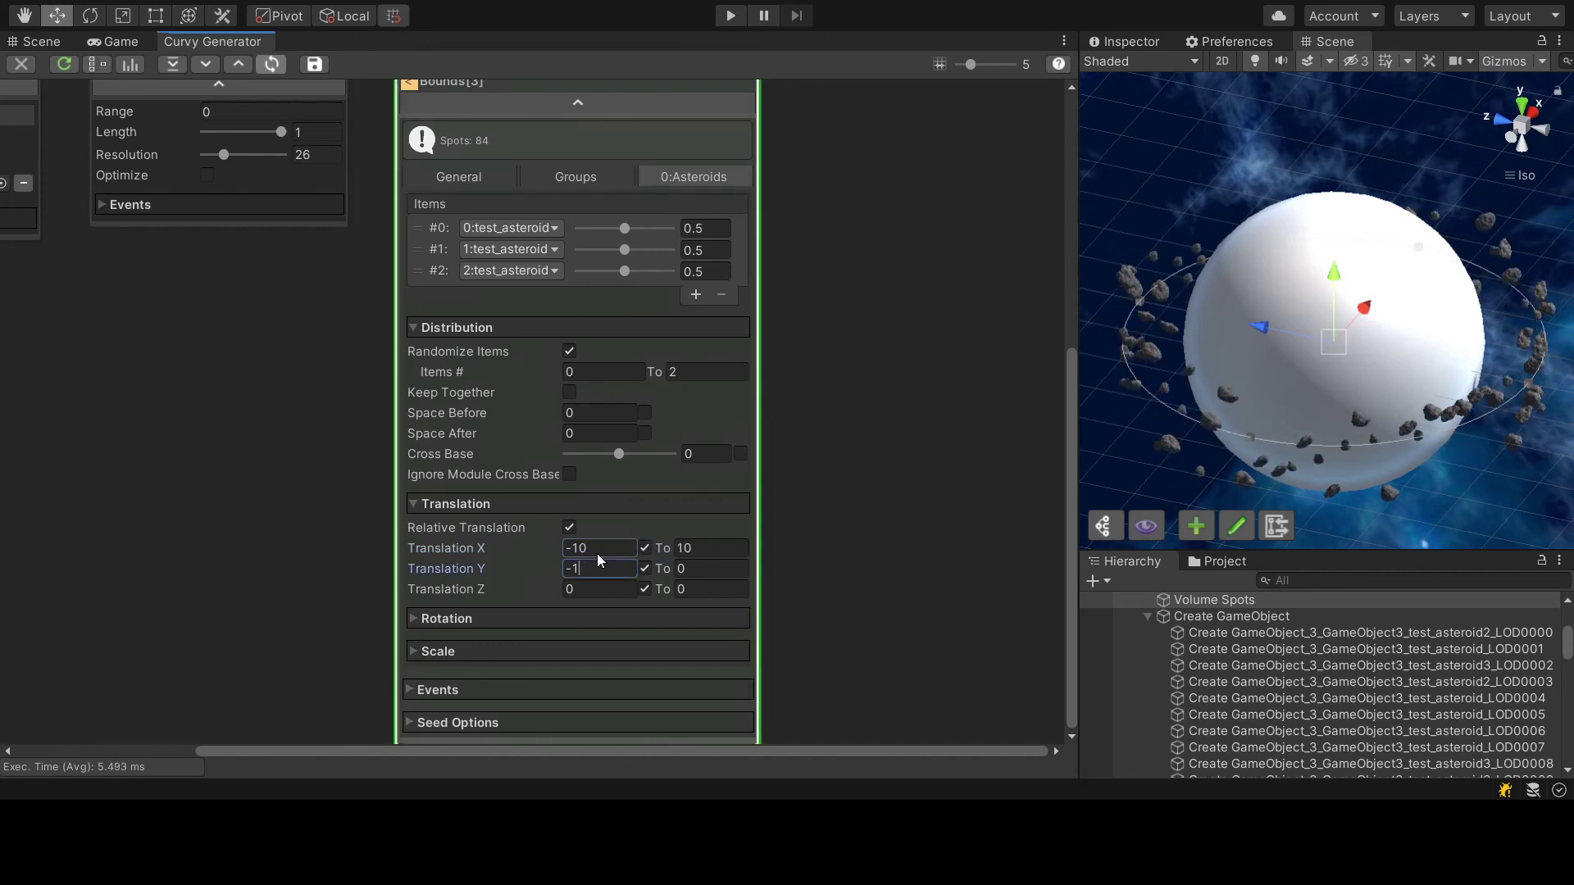
key(Tab)
key(Tab)
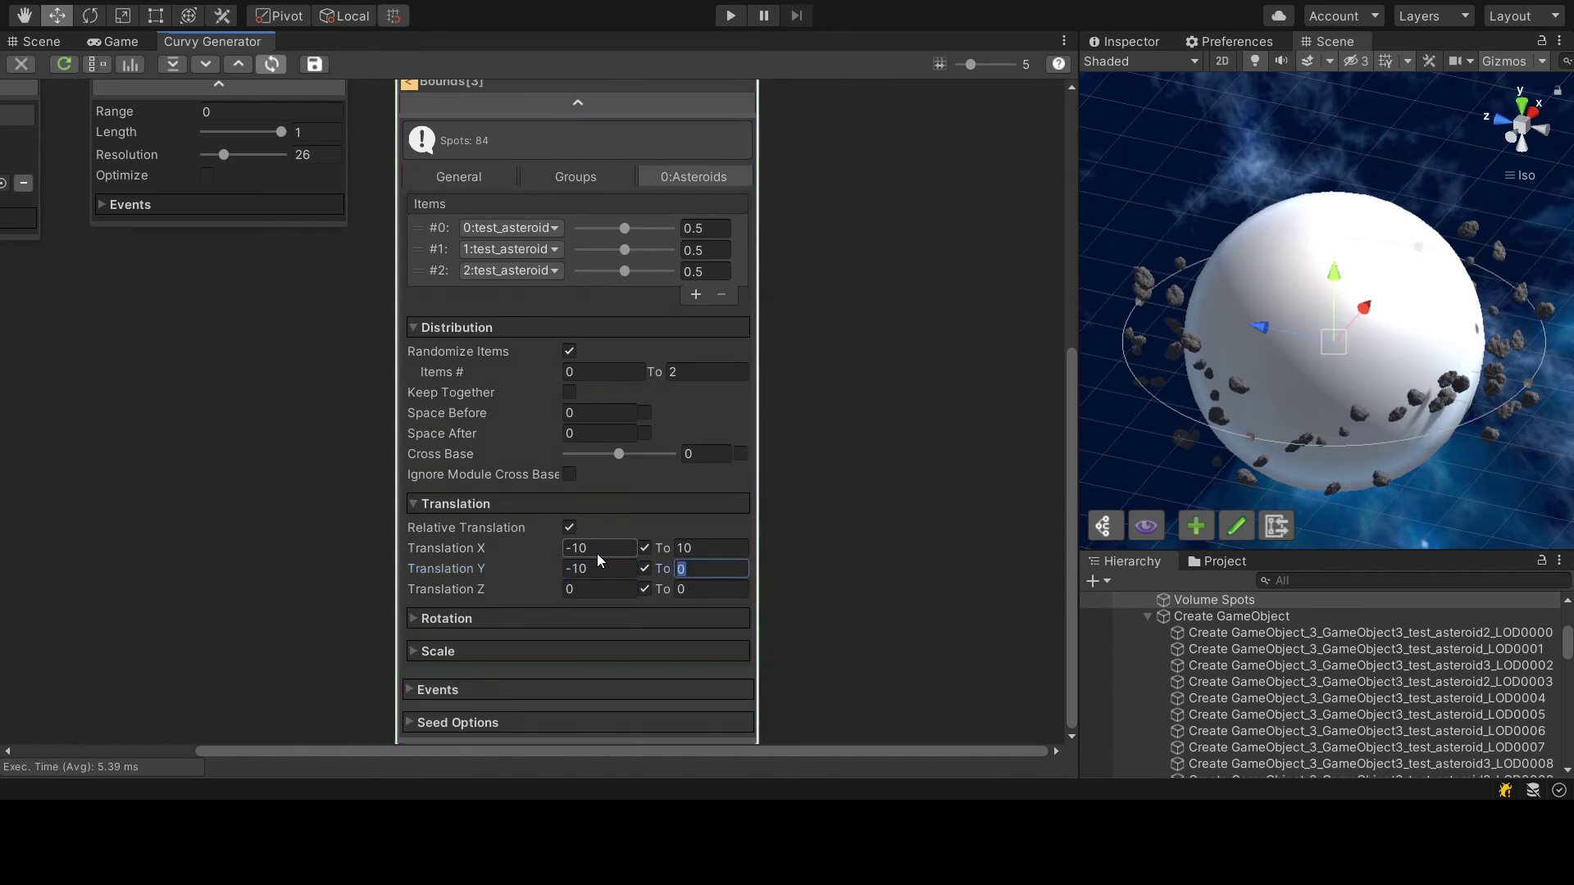
text(10)
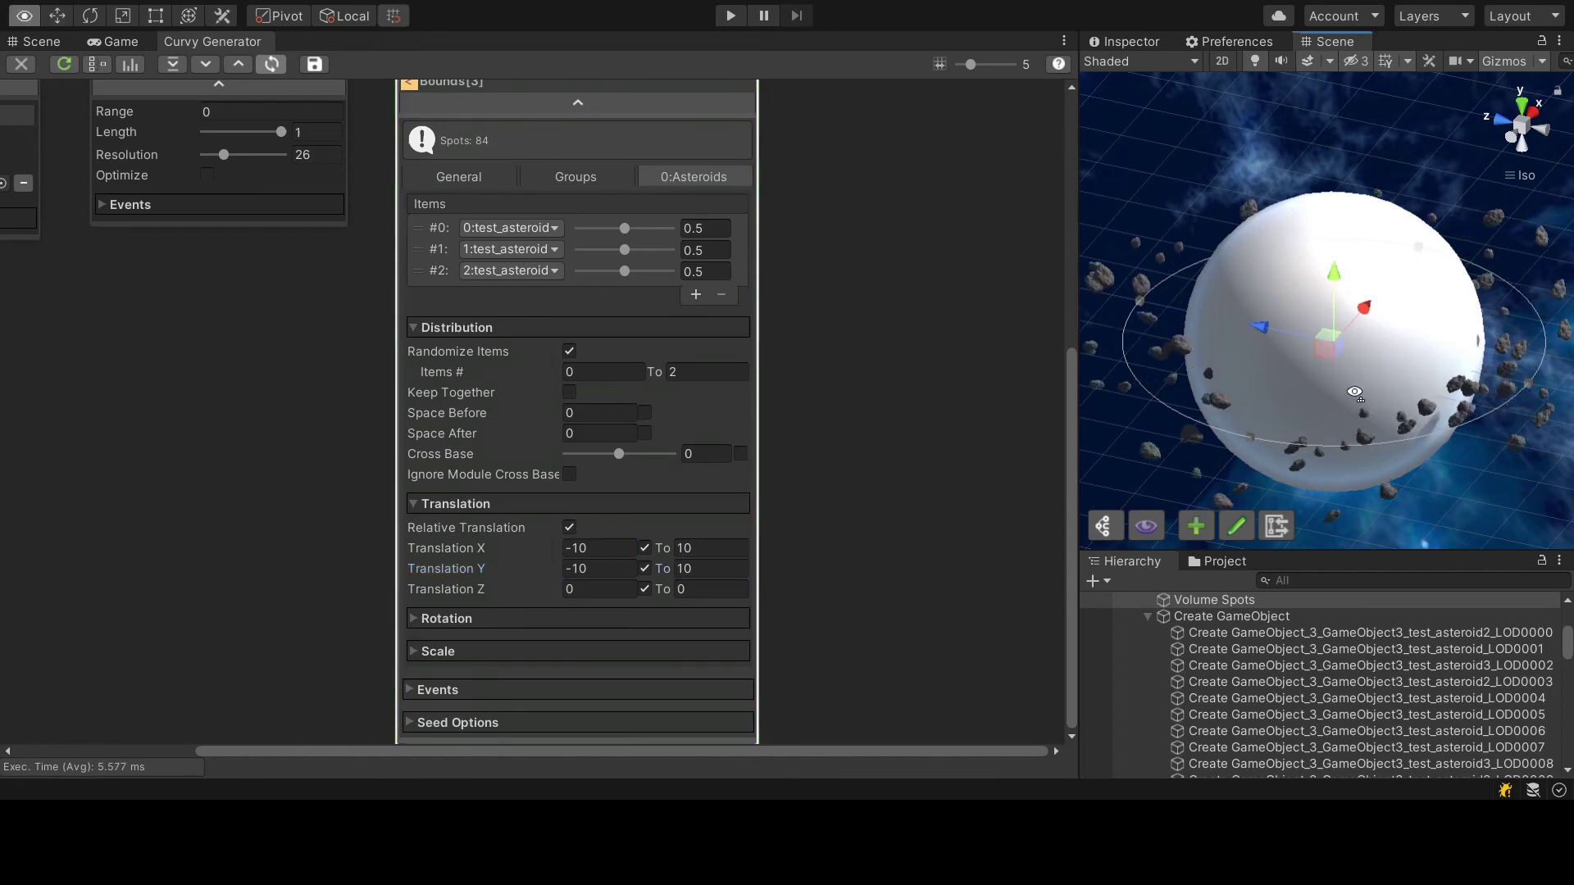
alt+drag(1312, 402, 1252, 406)
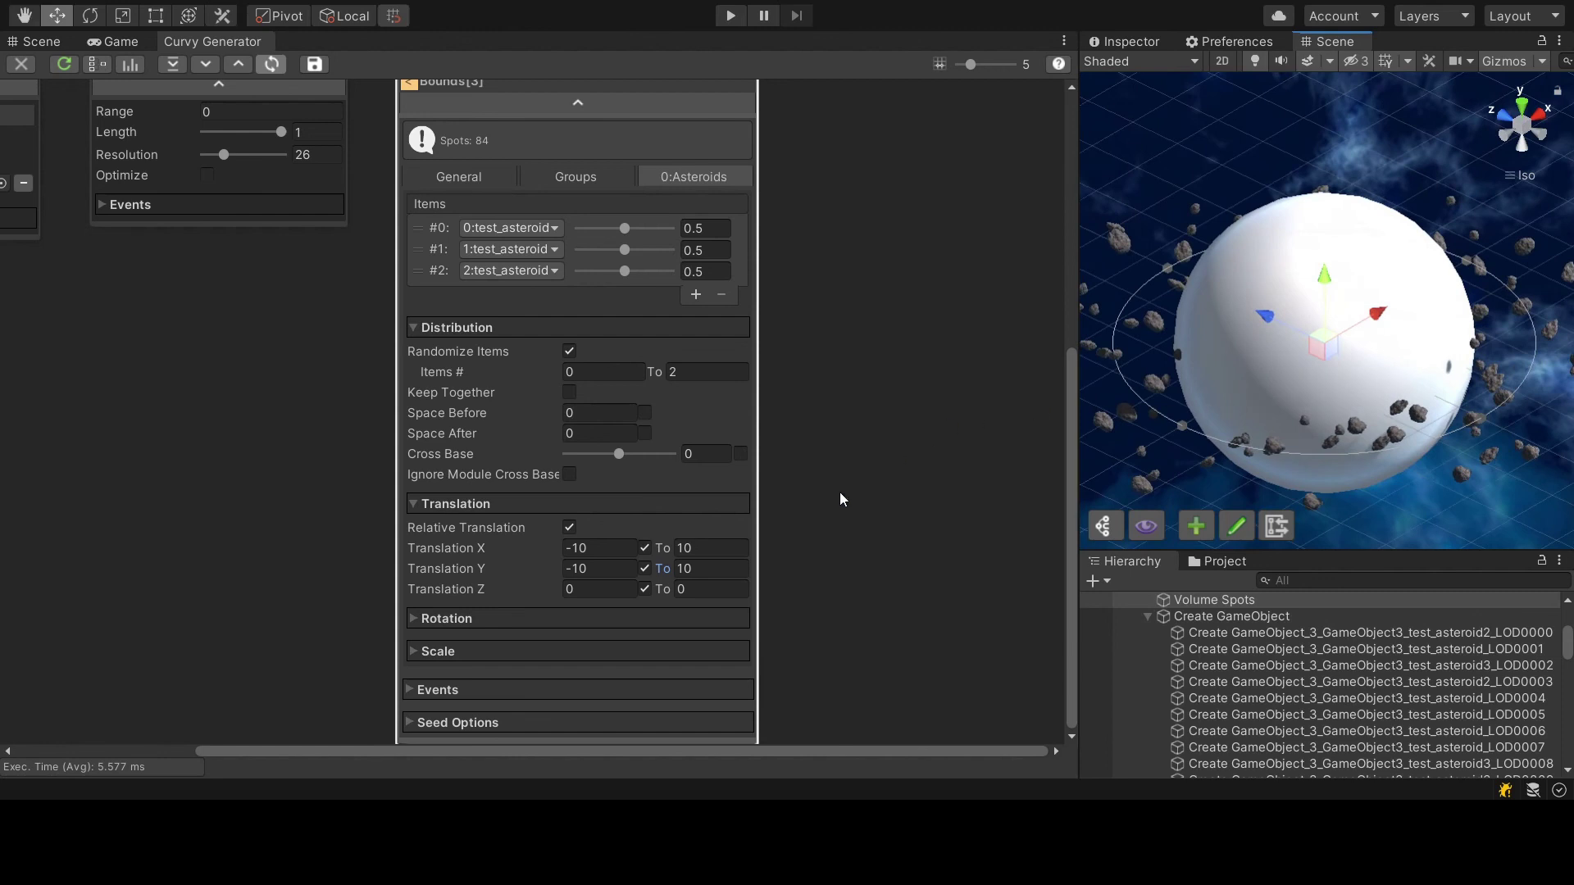
Enable random ranges for Rotation X, Y and Z of the Asteroids group
click(593, 619)
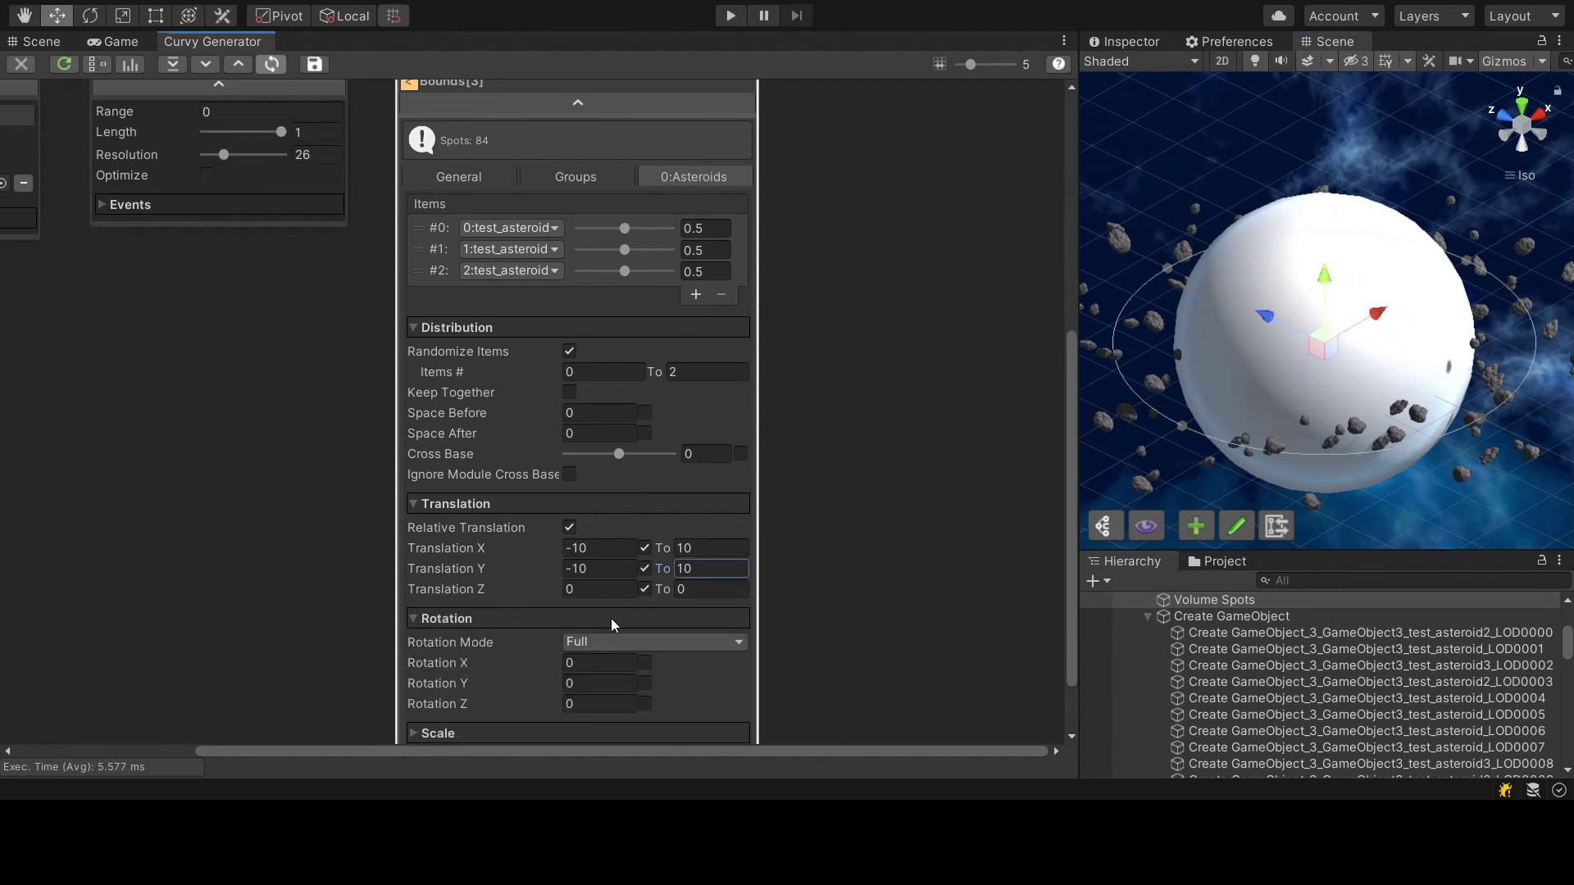
scroll(1188, 416, up, 5)
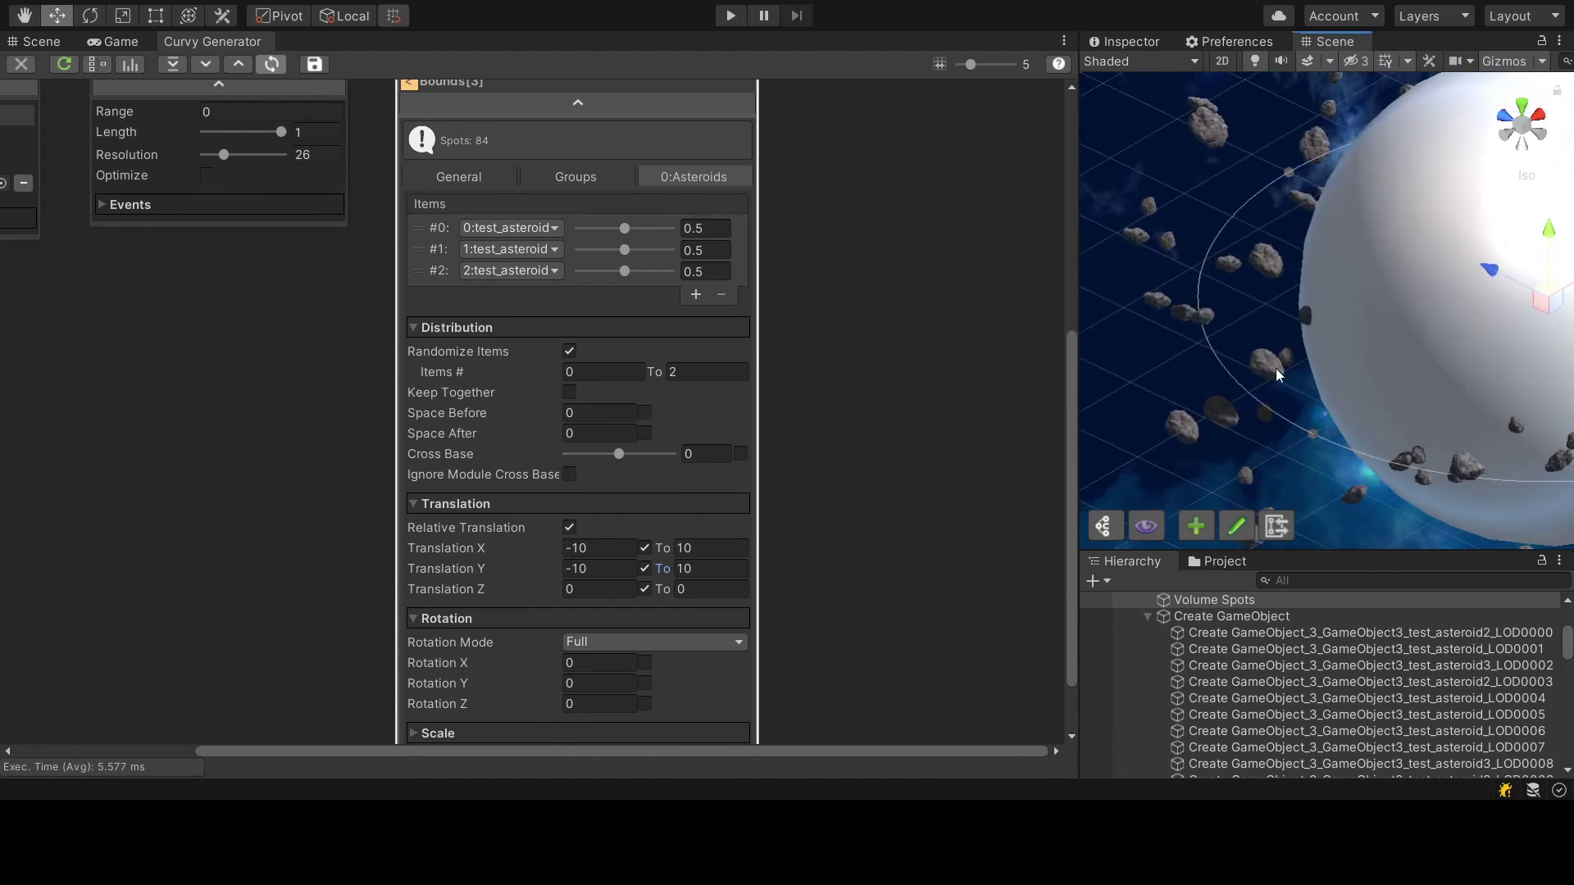
mouse_move(1276, 368)
alt+mouse_down()
mouse_move(1254, 352)
mouse_move(1251, 367)
mouse_move(1273, 347)
alt+mouse_up()
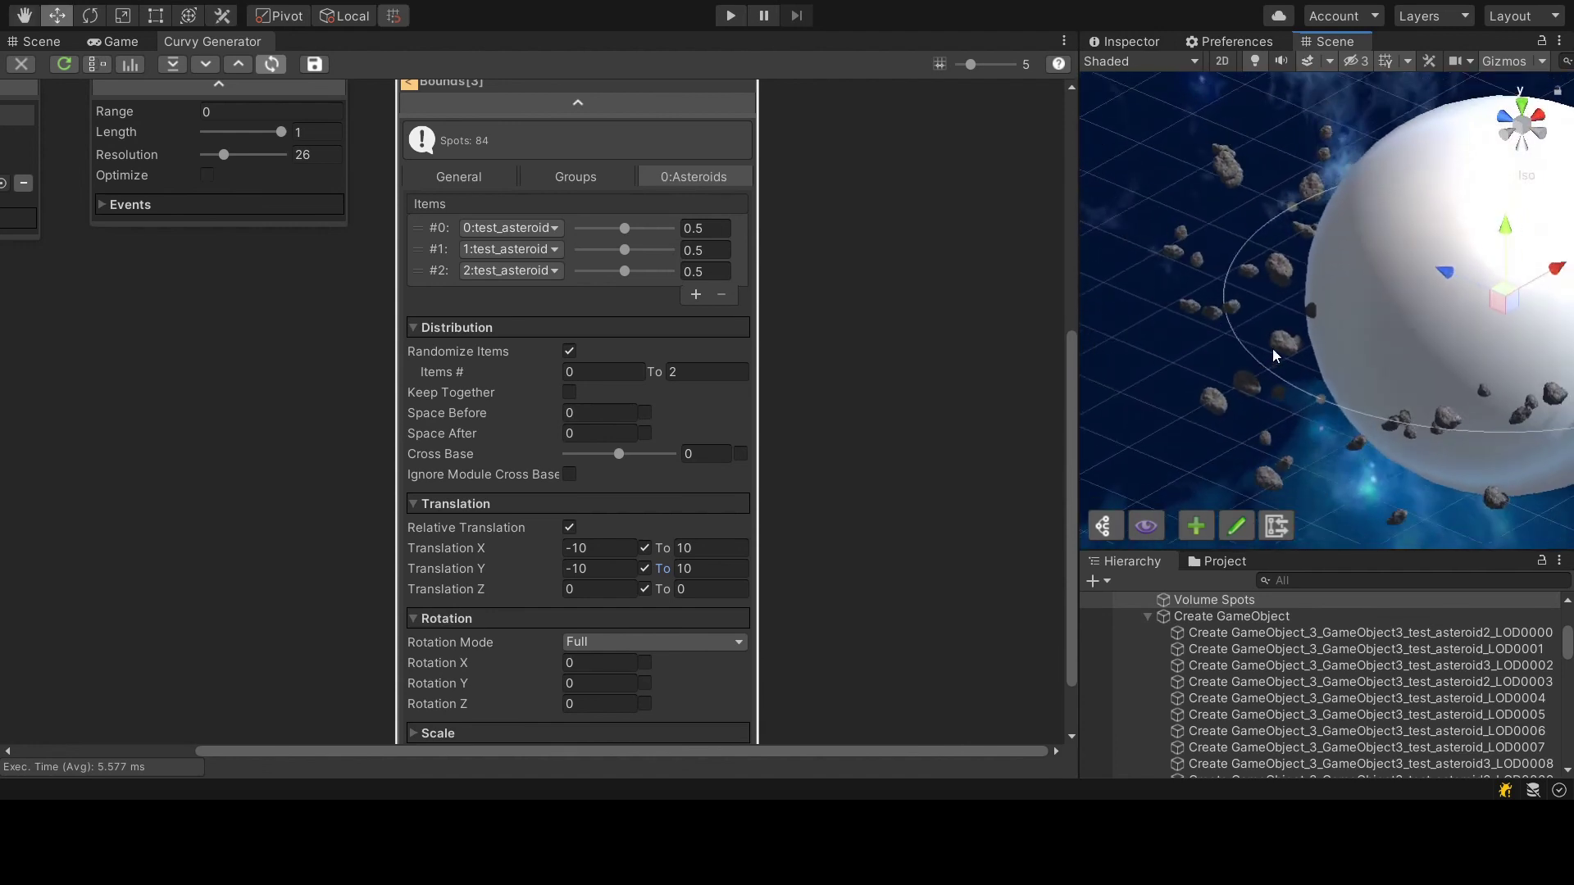
click(643, 662)
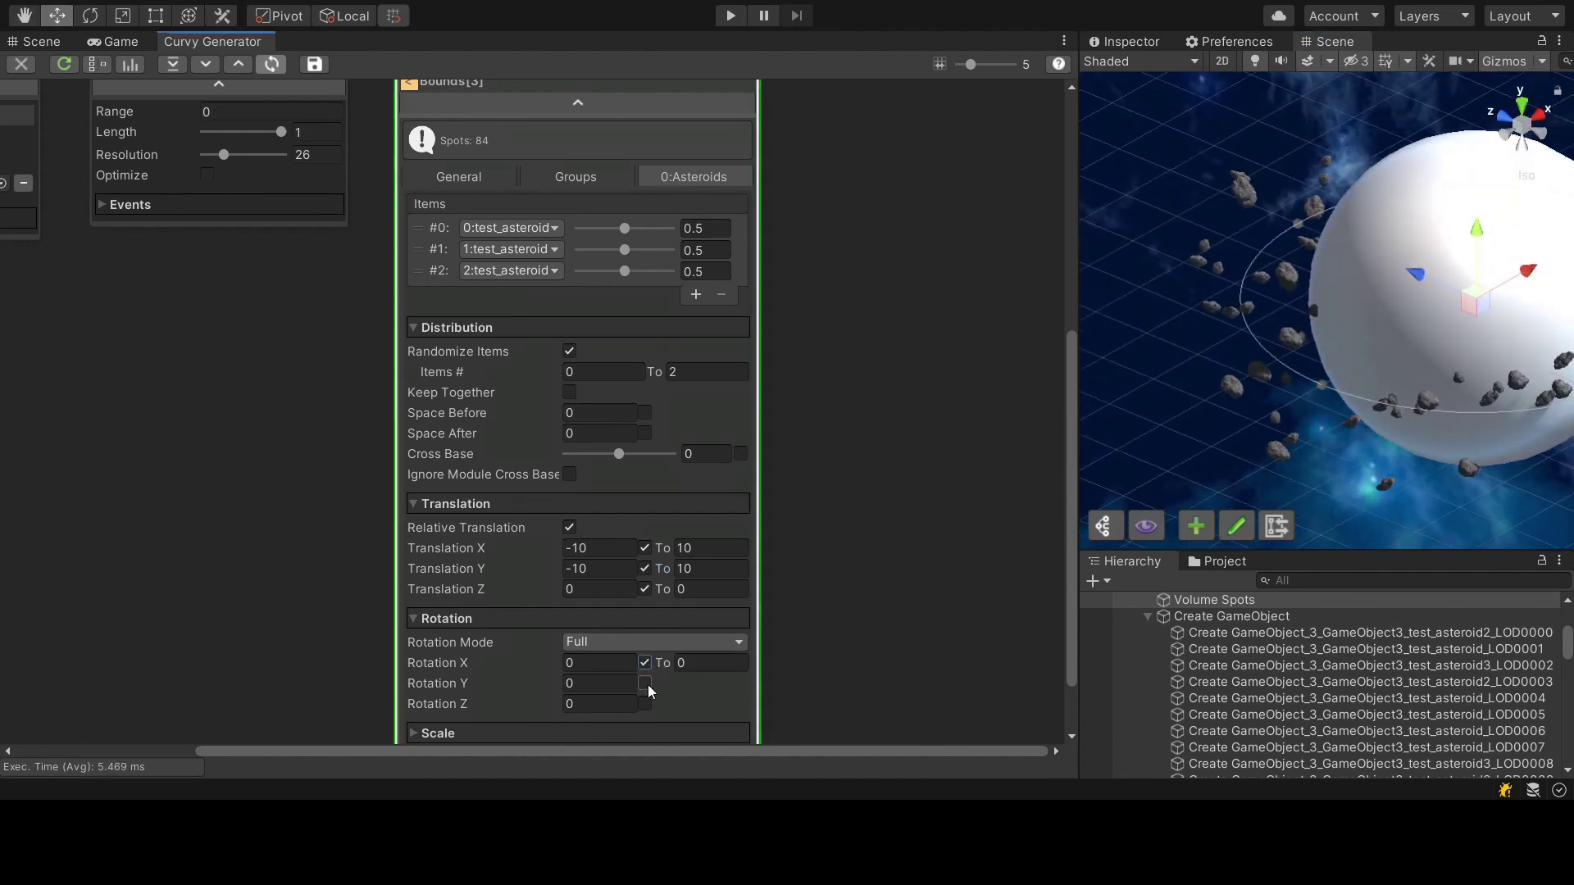
click(646, 684)
click(645, 705)
Set the upper limits of the Asteroids group's Rotation X, Y and Z ranges to 90
click(712, 662)
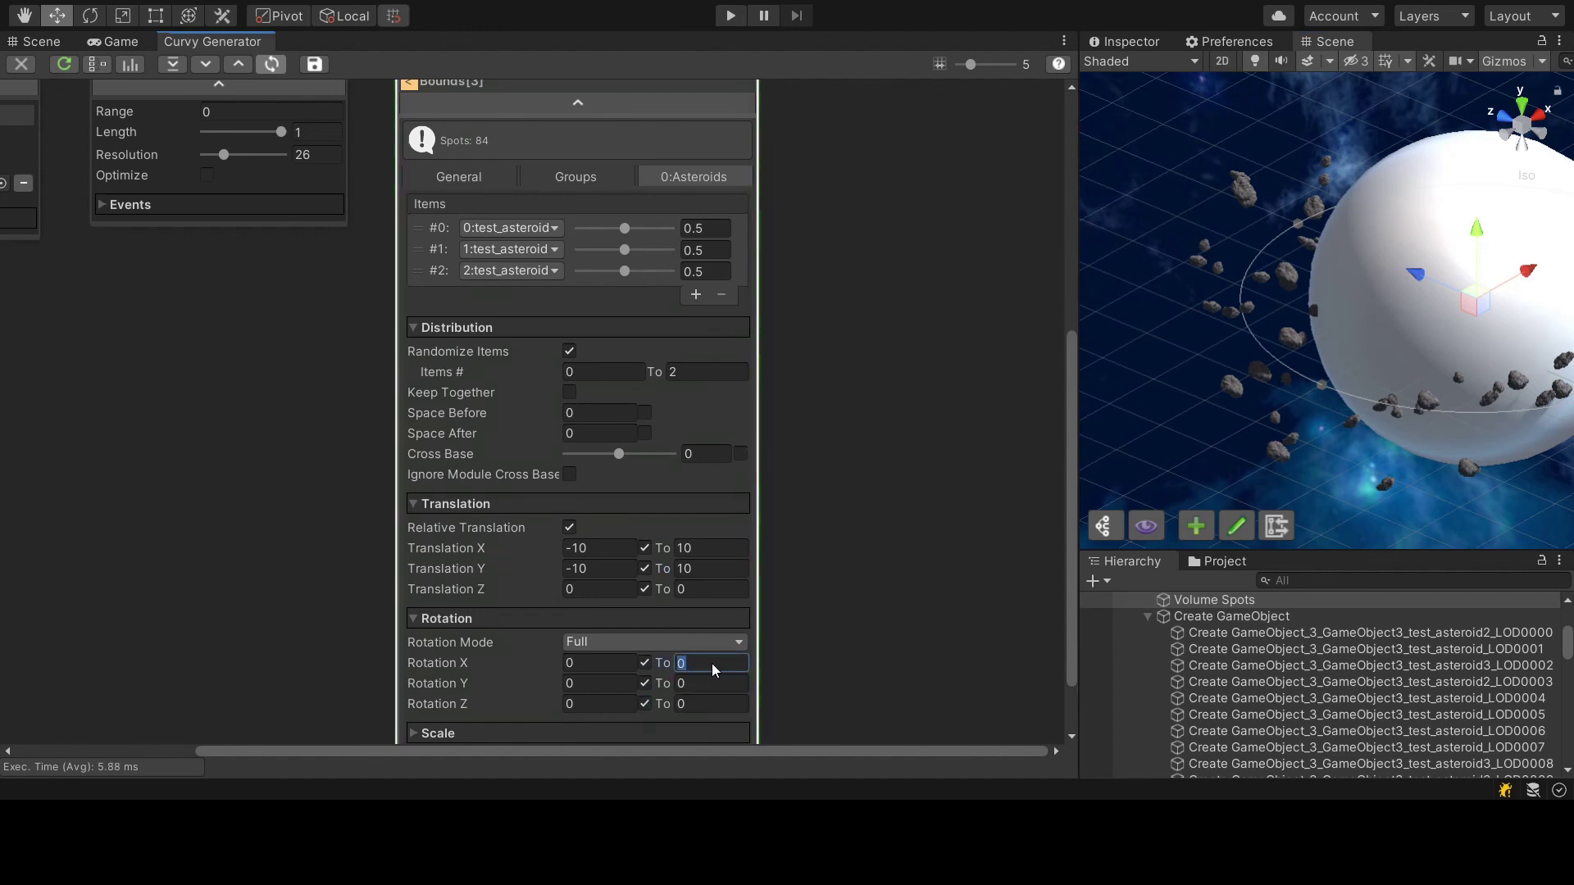
text(90)
key(Return)
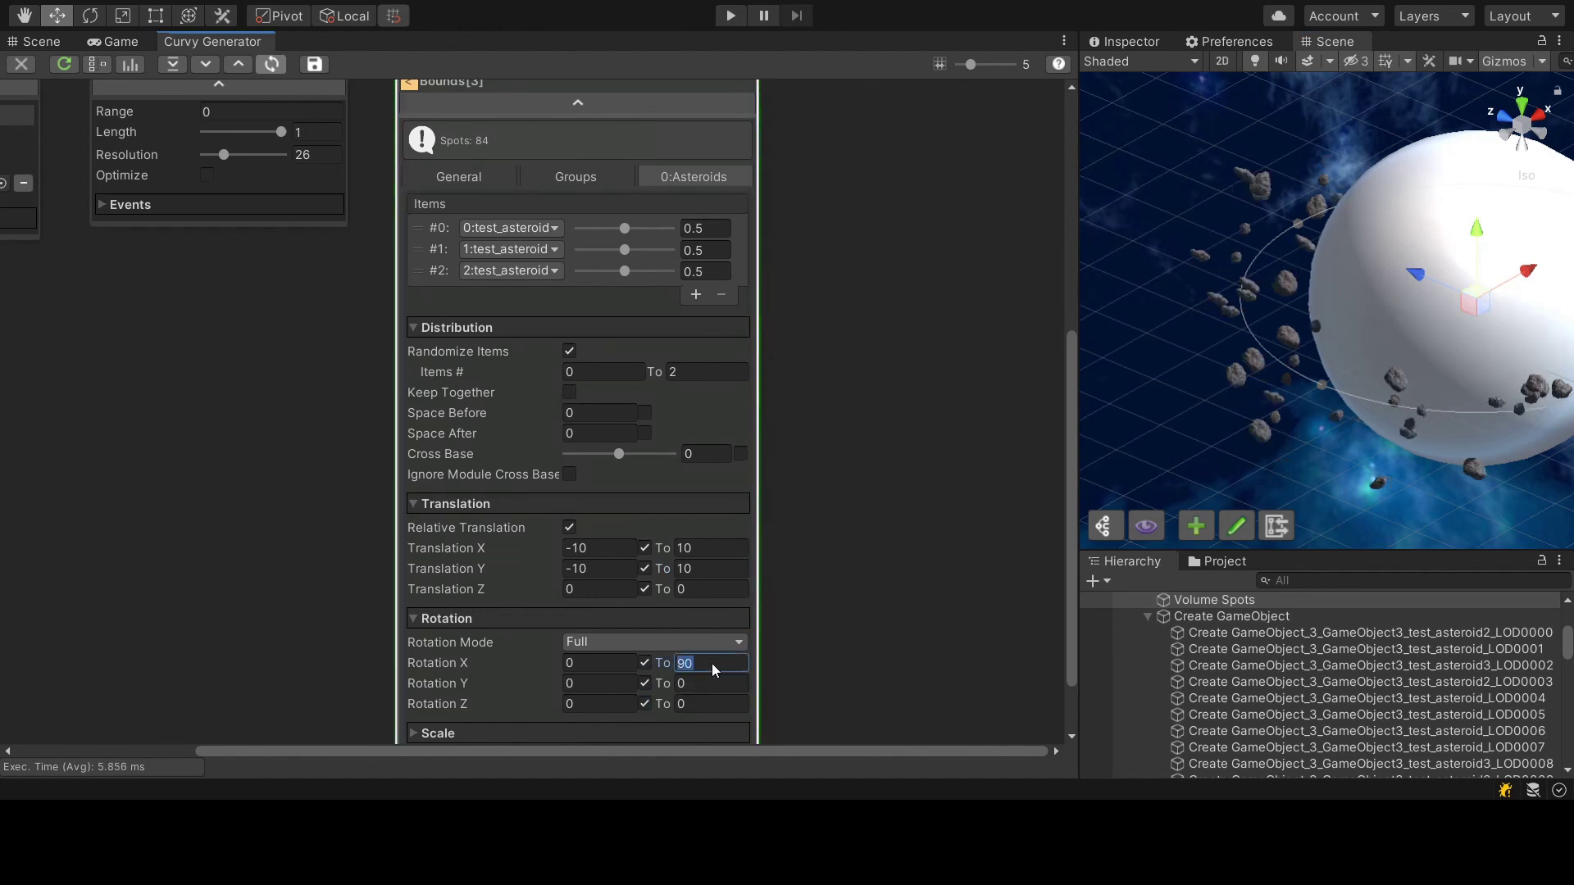
click(689, 684)
text(90)
click(694, 703)
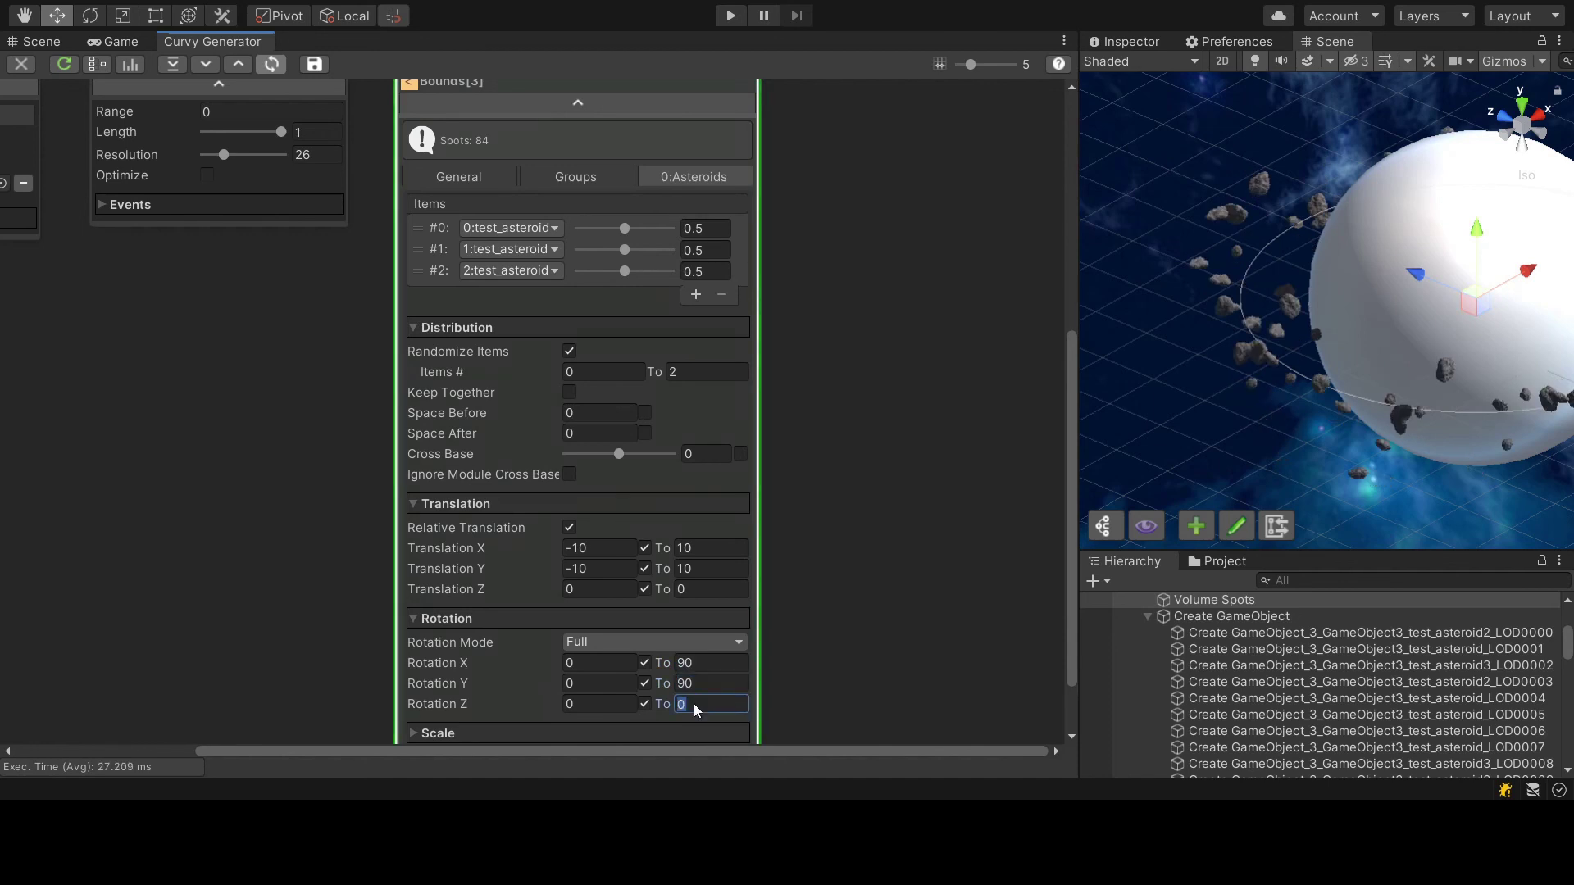
text(90)
Widen the Scene view and give the Asteroids group a random uniform Scale range from 0.5 to 2
scroll(664, 630, down, 2)
click(494, 653)
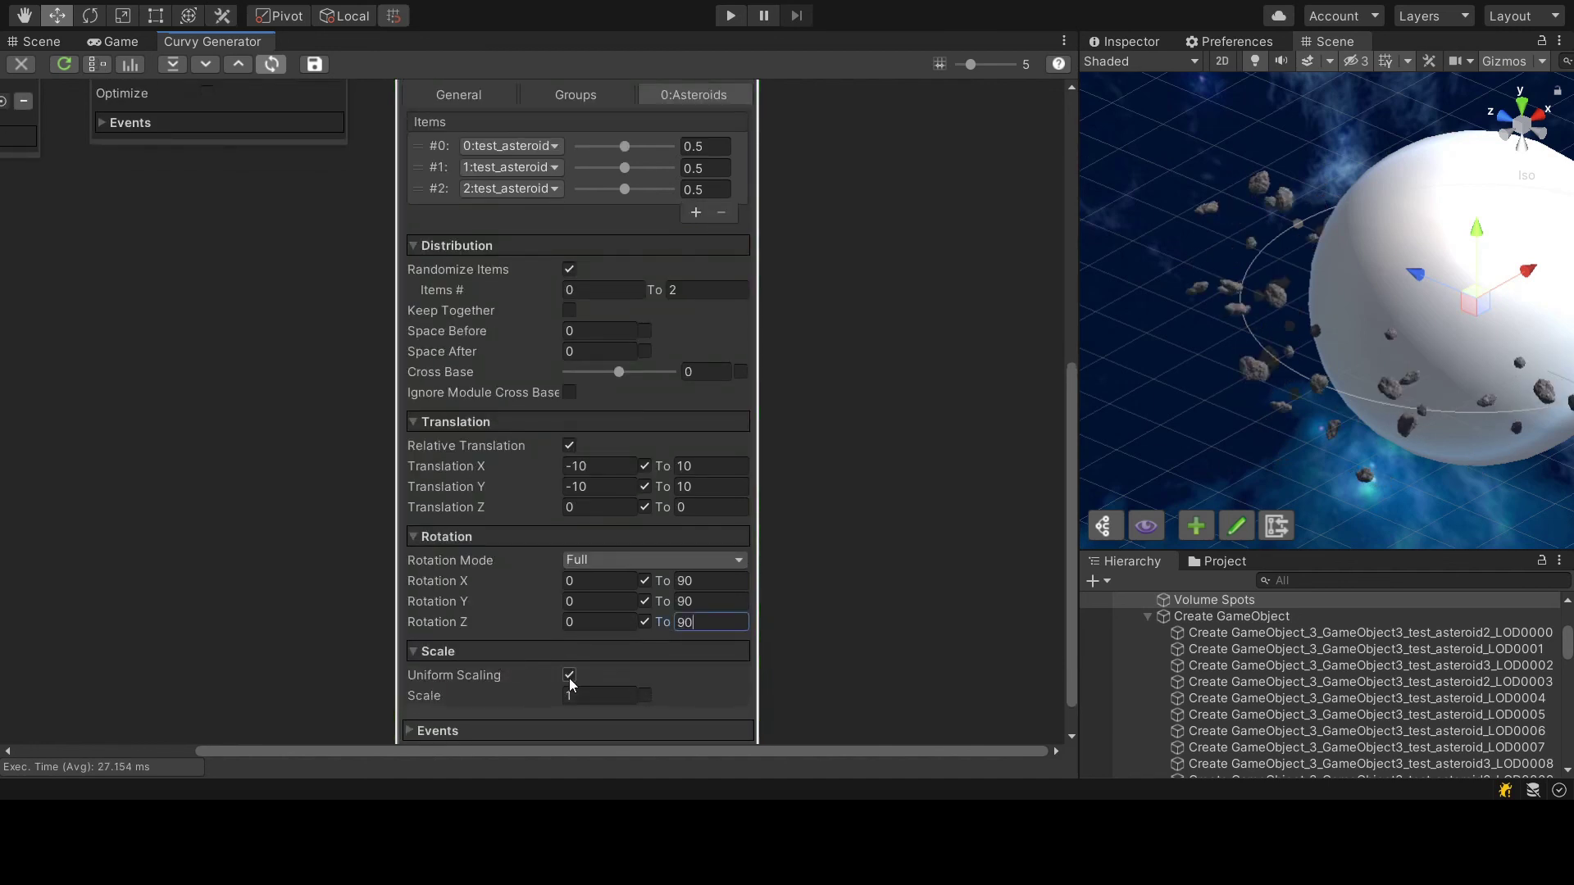
middle_drag(1392, 425, 1167, 426)
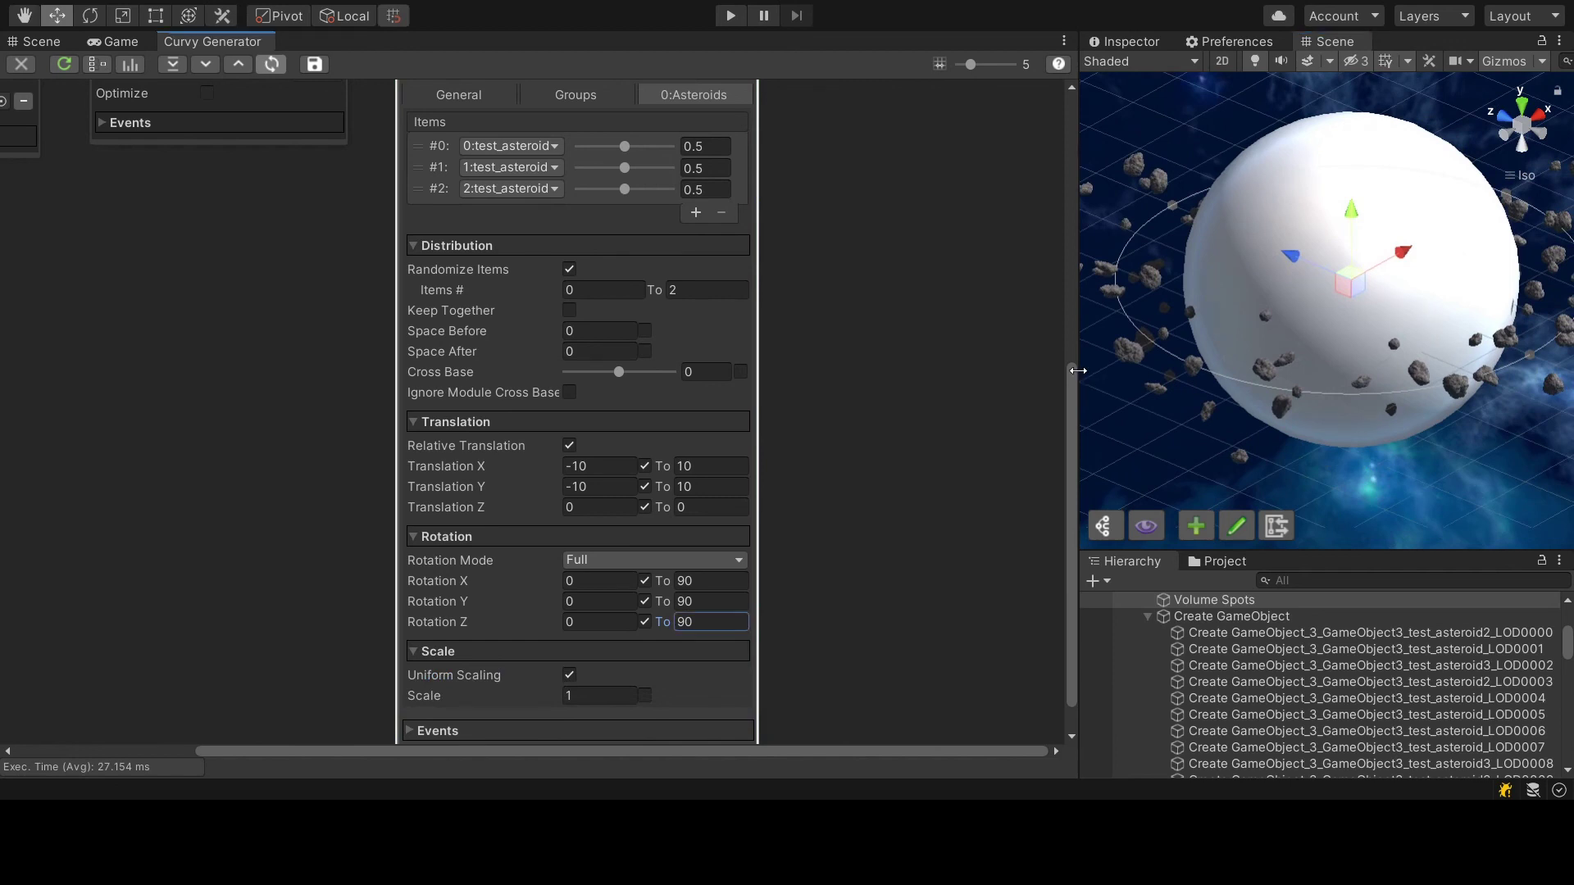
drag(1080, 378, 889, 378)
scroll(625, 669, down, 1)
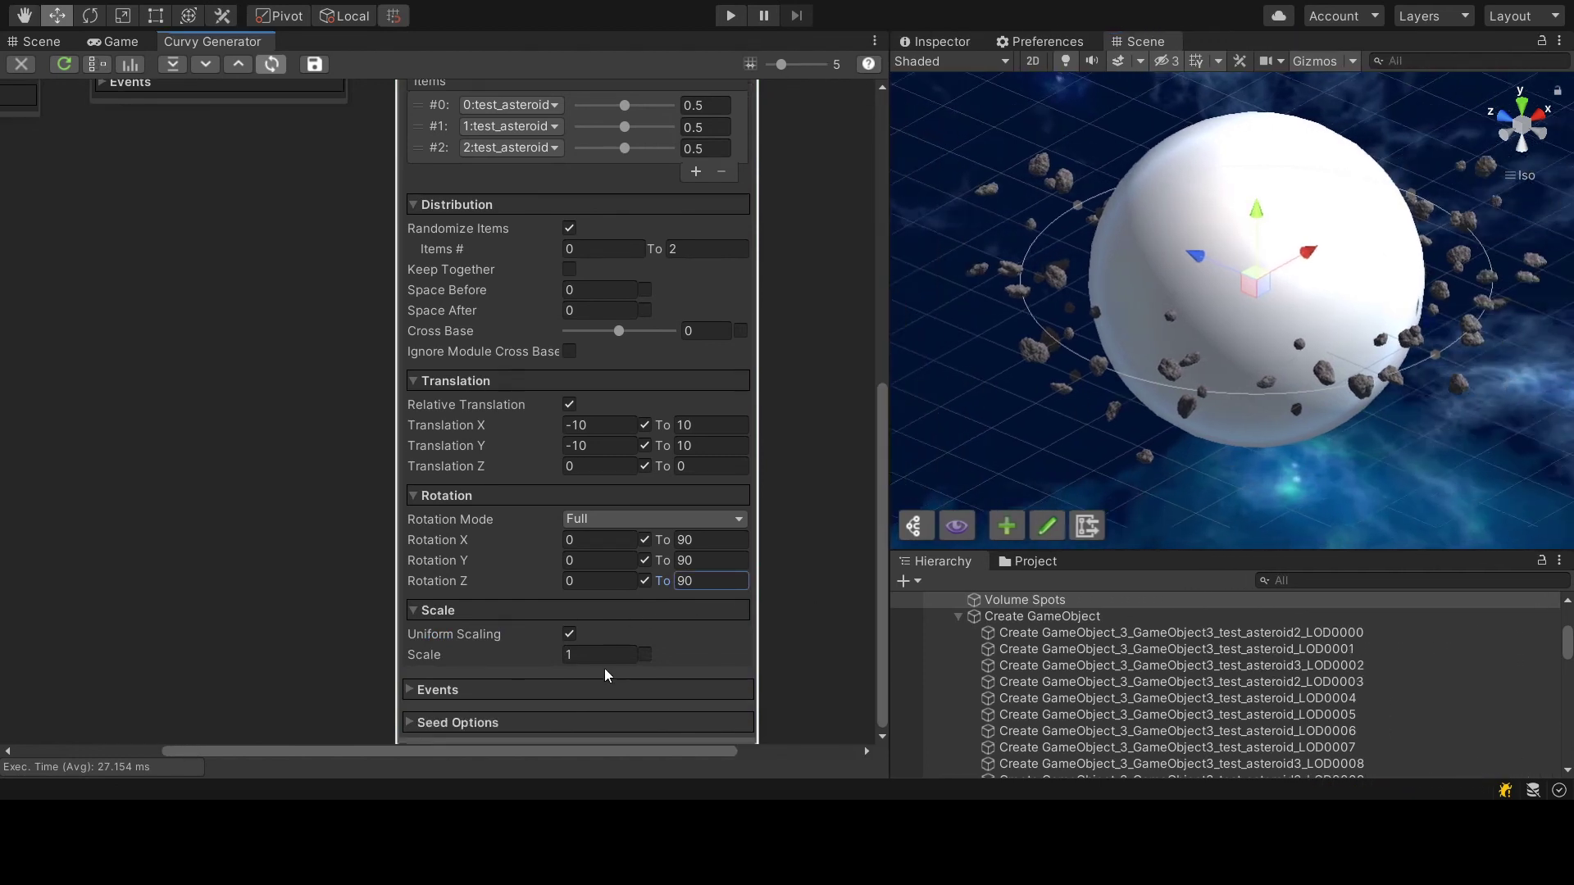
click(645, 655)
click(598, 655)
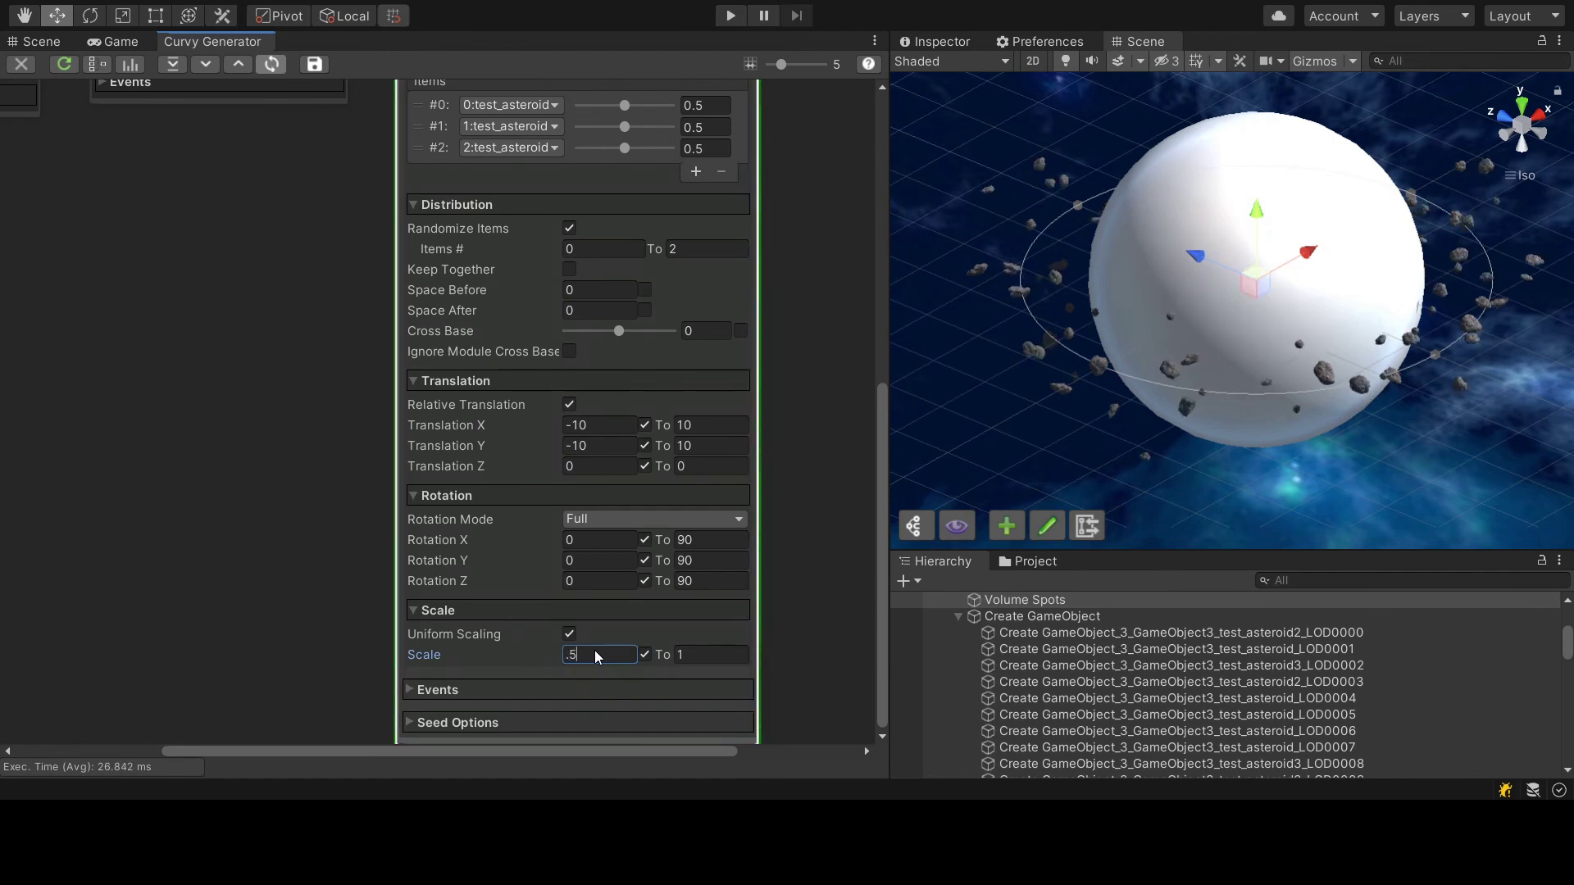
text(0.5)
click(714, 654)
text(2)
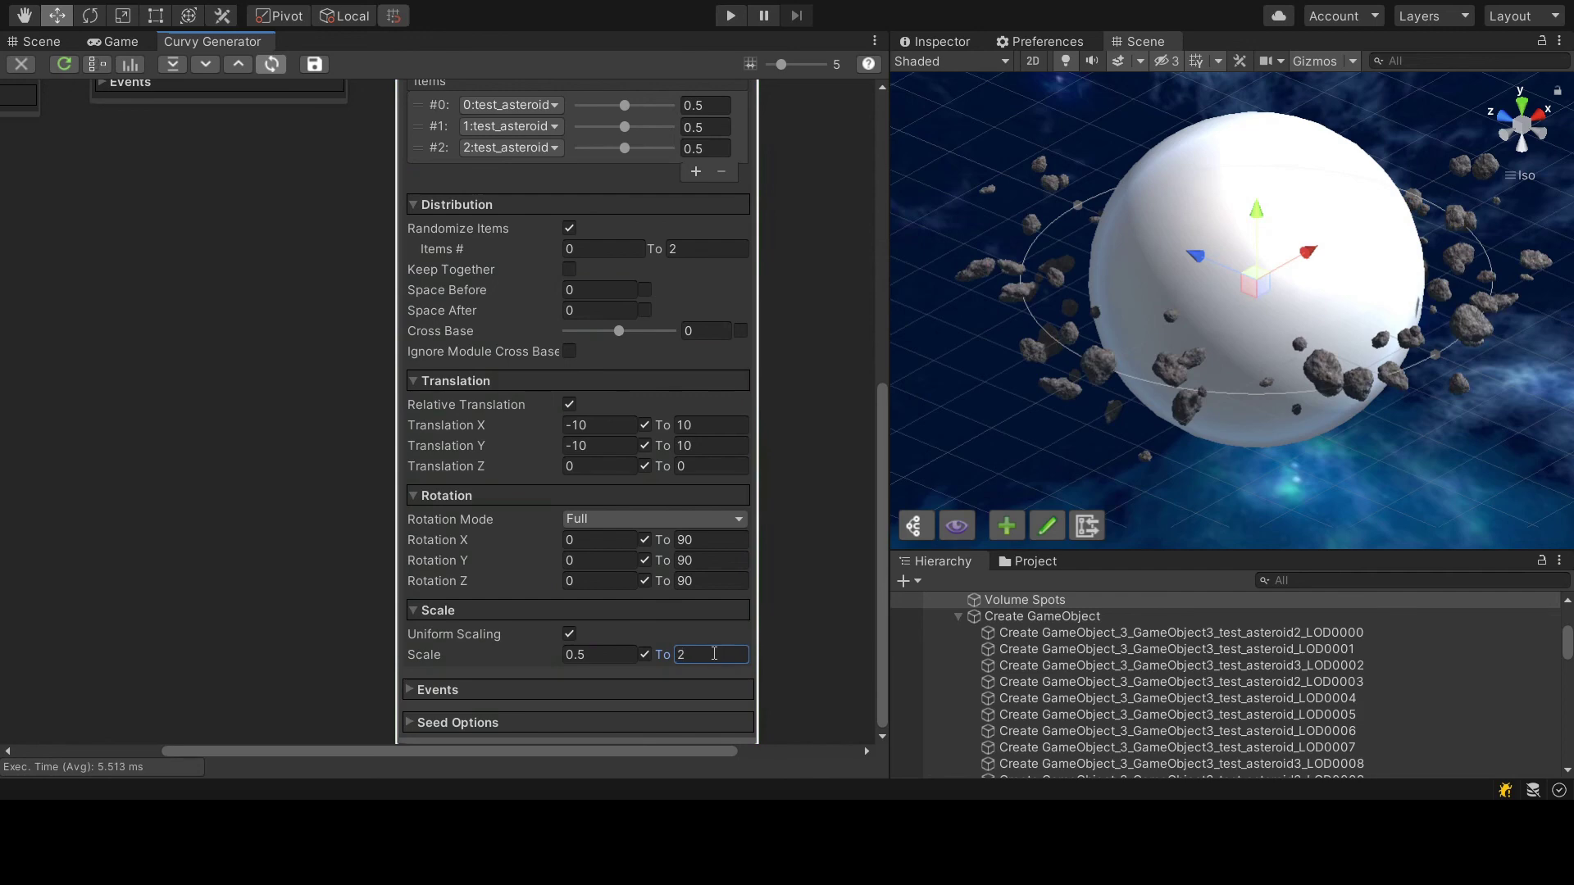
Raise the spline's control point CP0002 along the Y axis to about the sphere's upper edge and inspect the reshaped asteroid belt
alt+drag(1023, 440, 1352, 393)
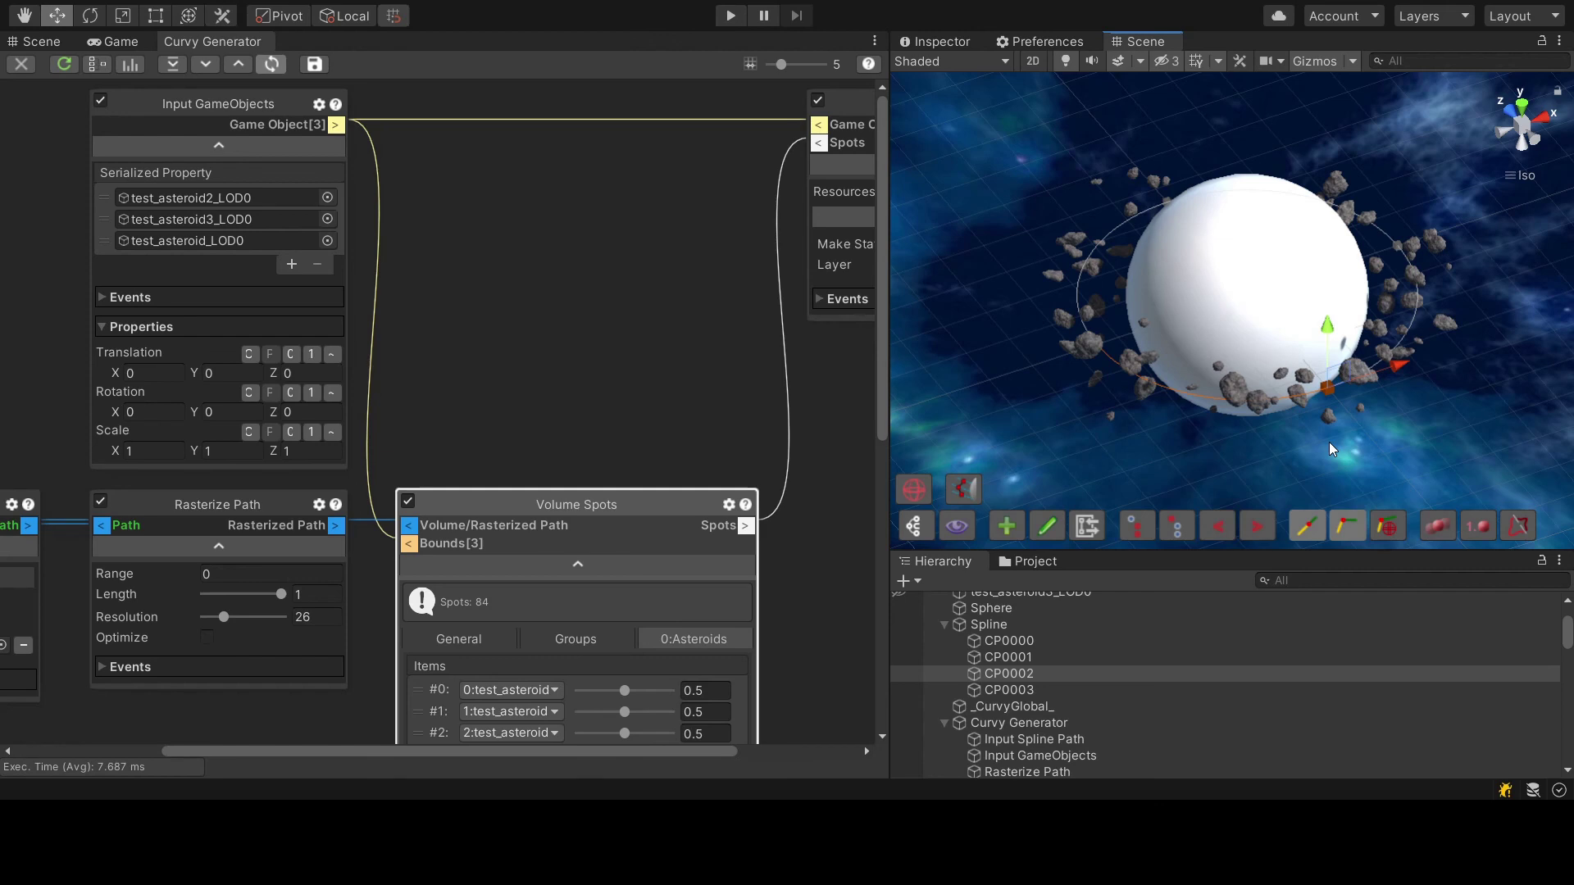
alt+drag(1331, 449, 1378, 410)
drag(1329, 329, 1327, 138)
alt+drag(1219, 207, 1070, 270)
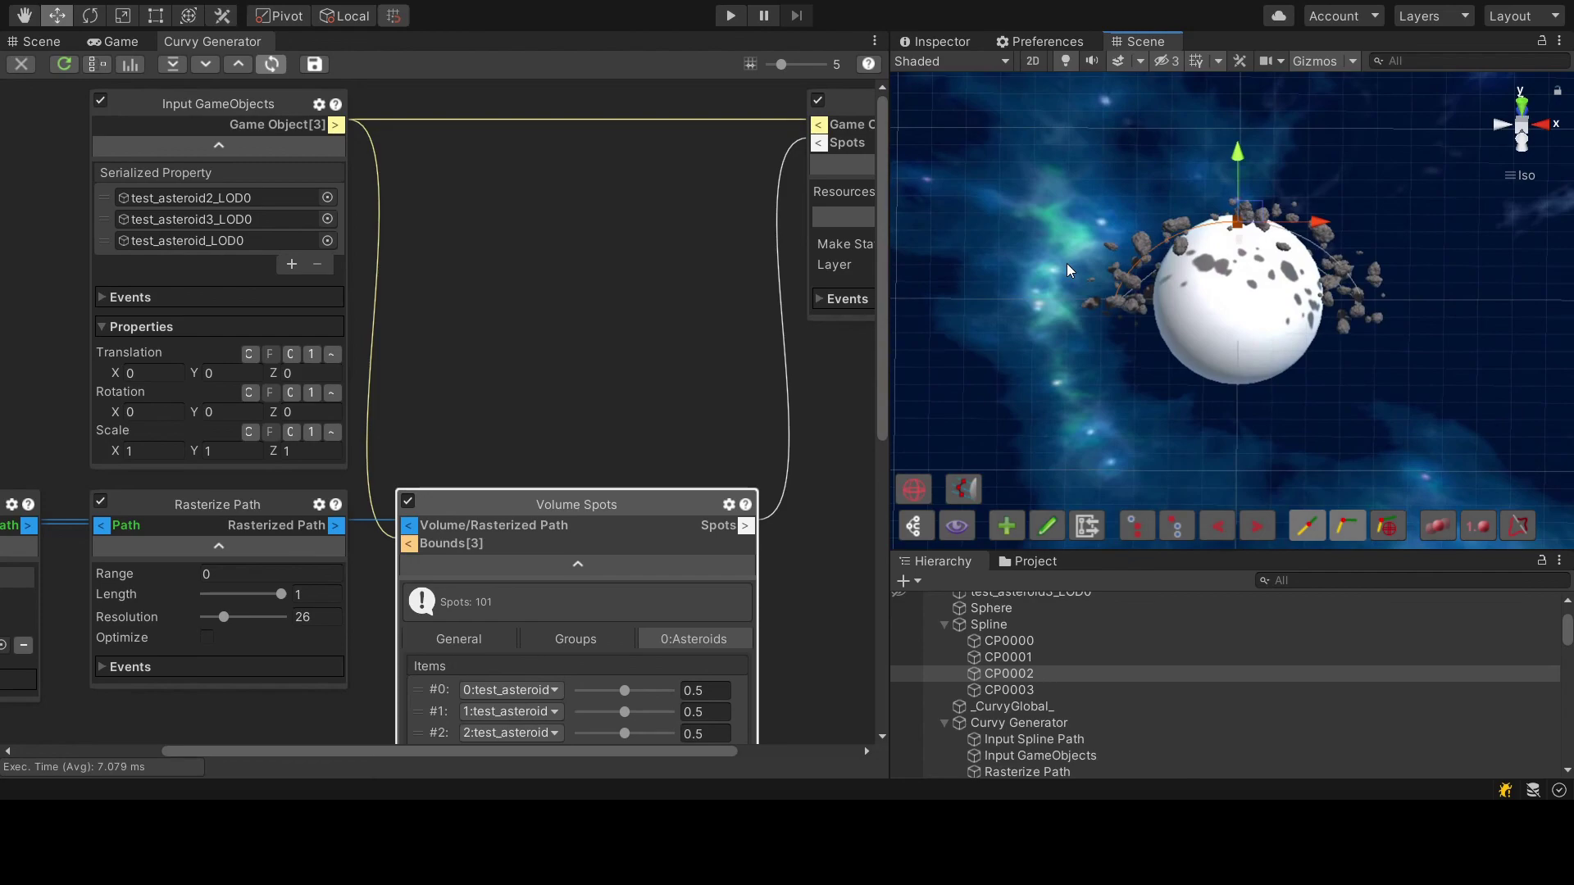